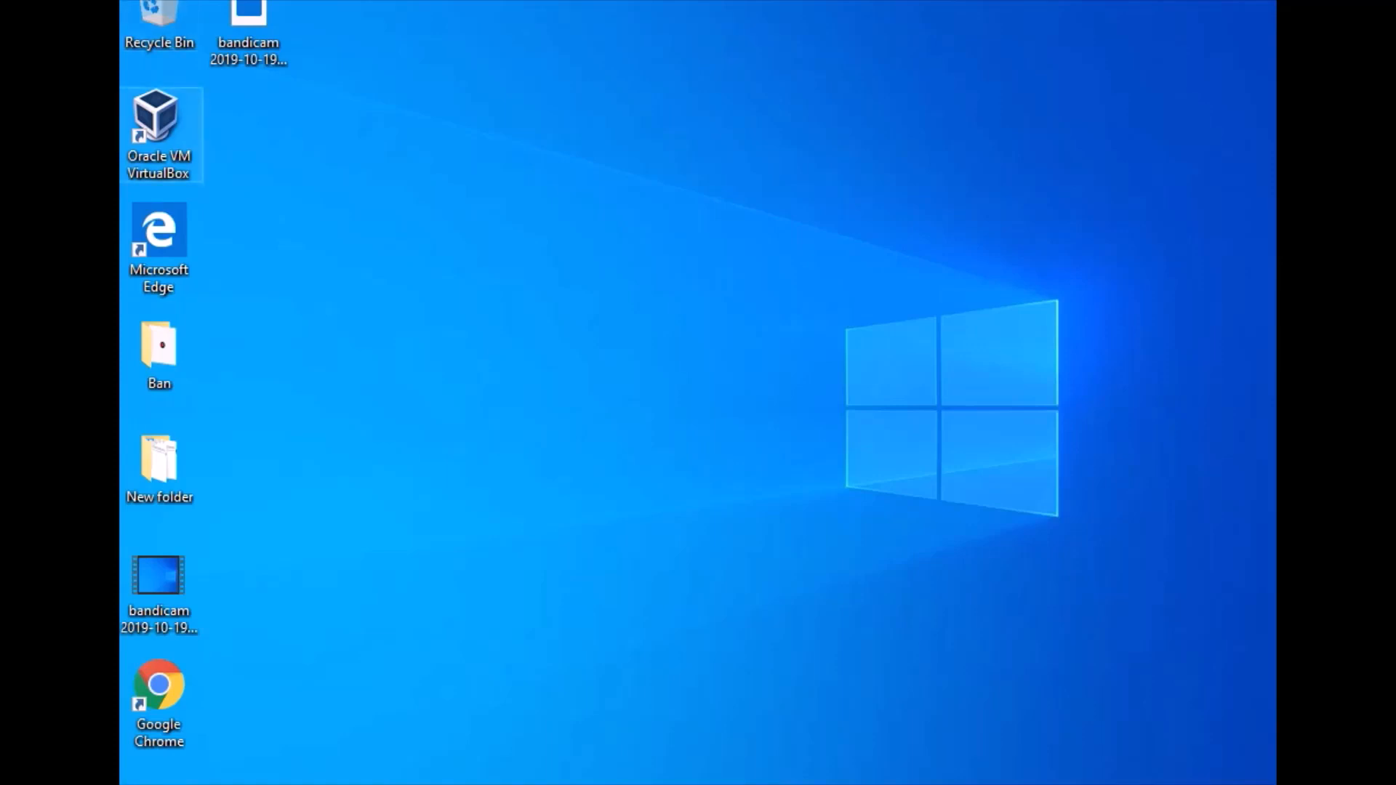
# Launch Oracle VM VirtualBox, start the Windows Server 2012R2 virtual machine, and dismiss its execution warning so that it is not shown again
pyautogui.doubleClick(158, 133)
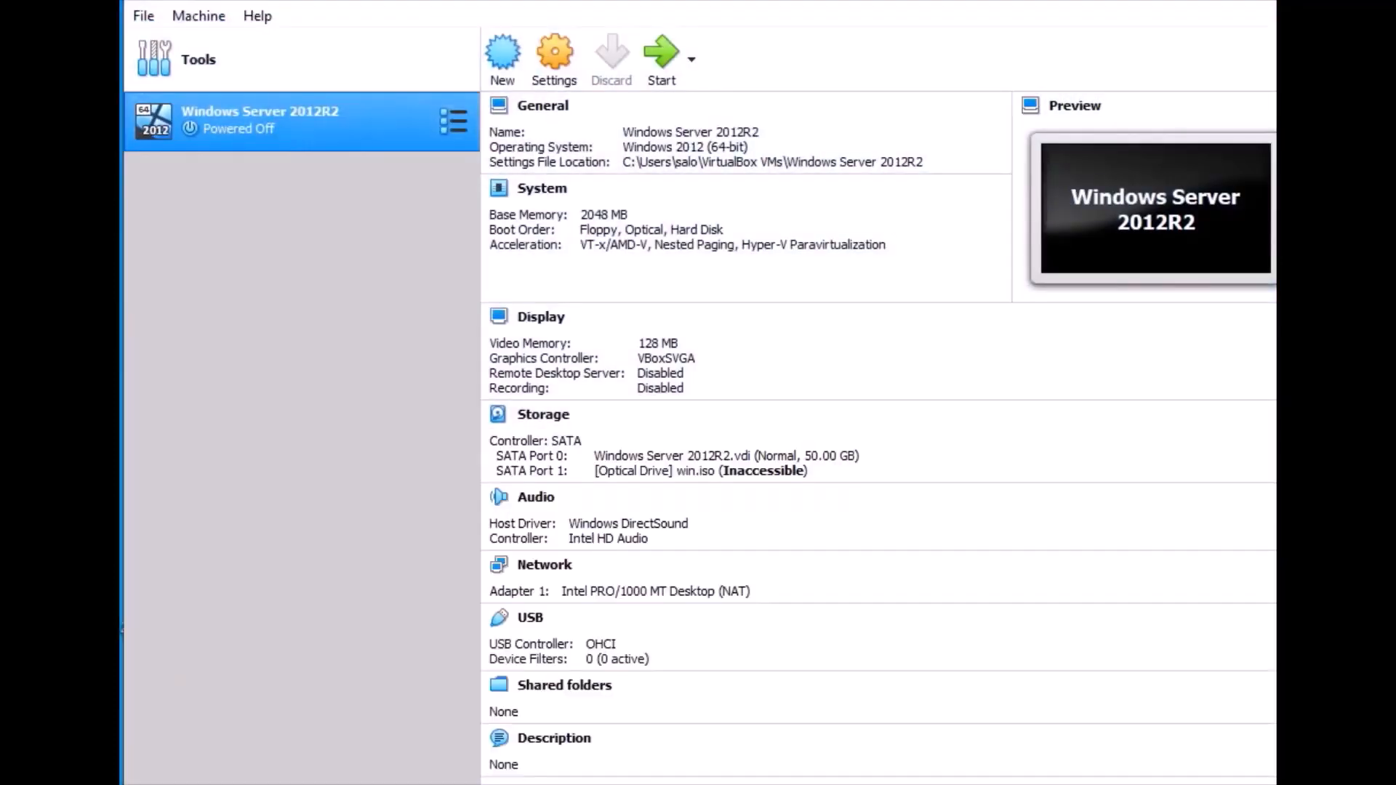
pyautogui.click(661, 59)
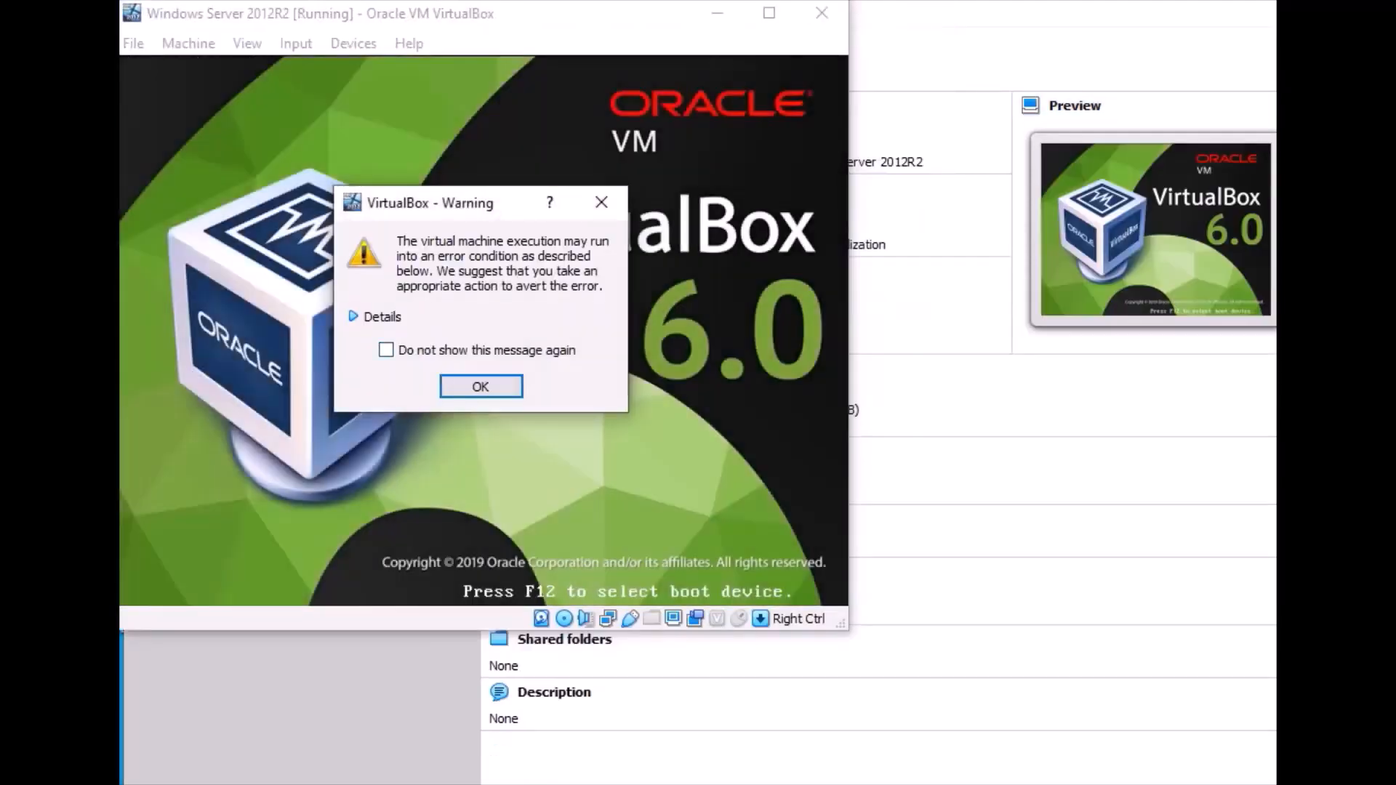
pyautogui.click(386, 351)
pyautogui.click(480, 386)
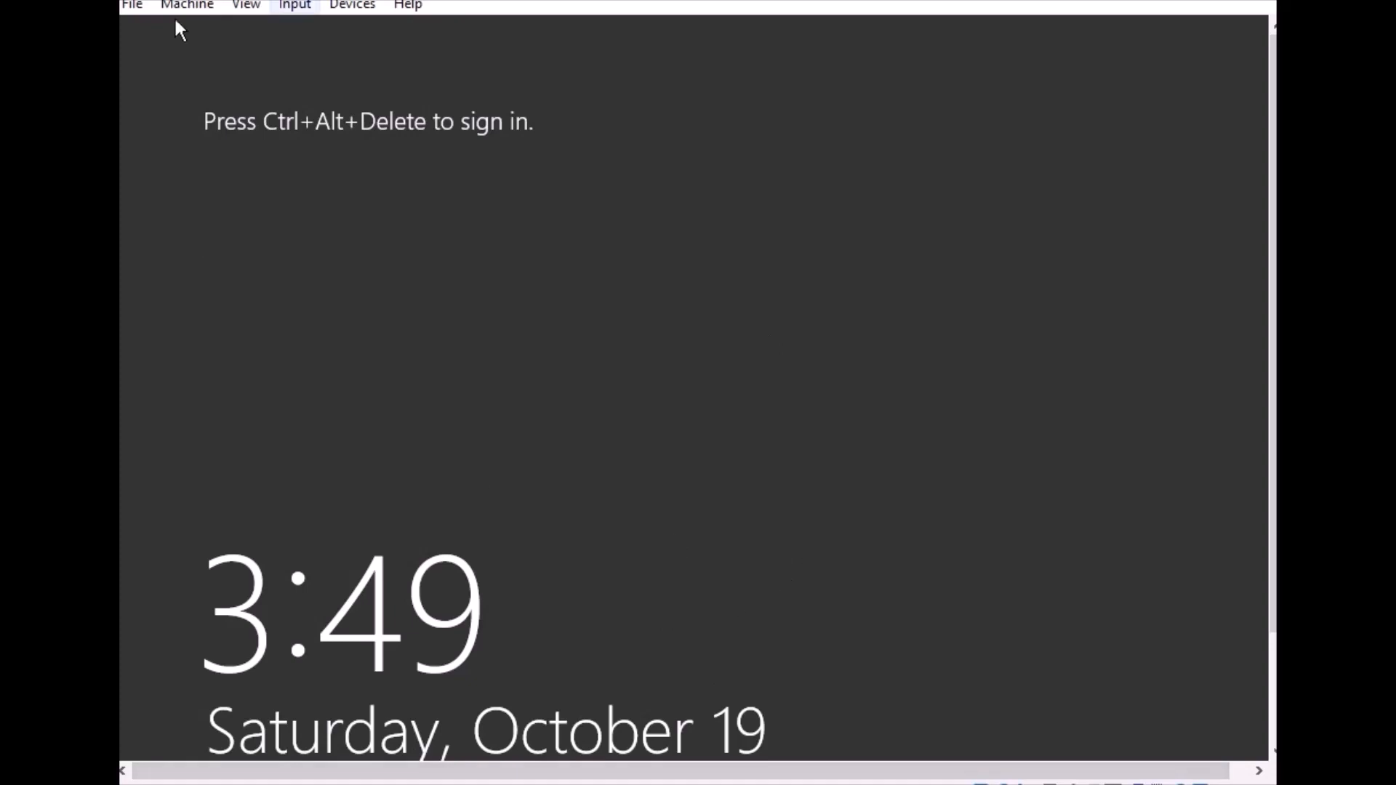
# Send Ctrl-Alt-Del to the virtual machine and sign in to the Administrator account with its password
pyautogui.click(291, 7)
pyautogui.moveTo(338, 30)
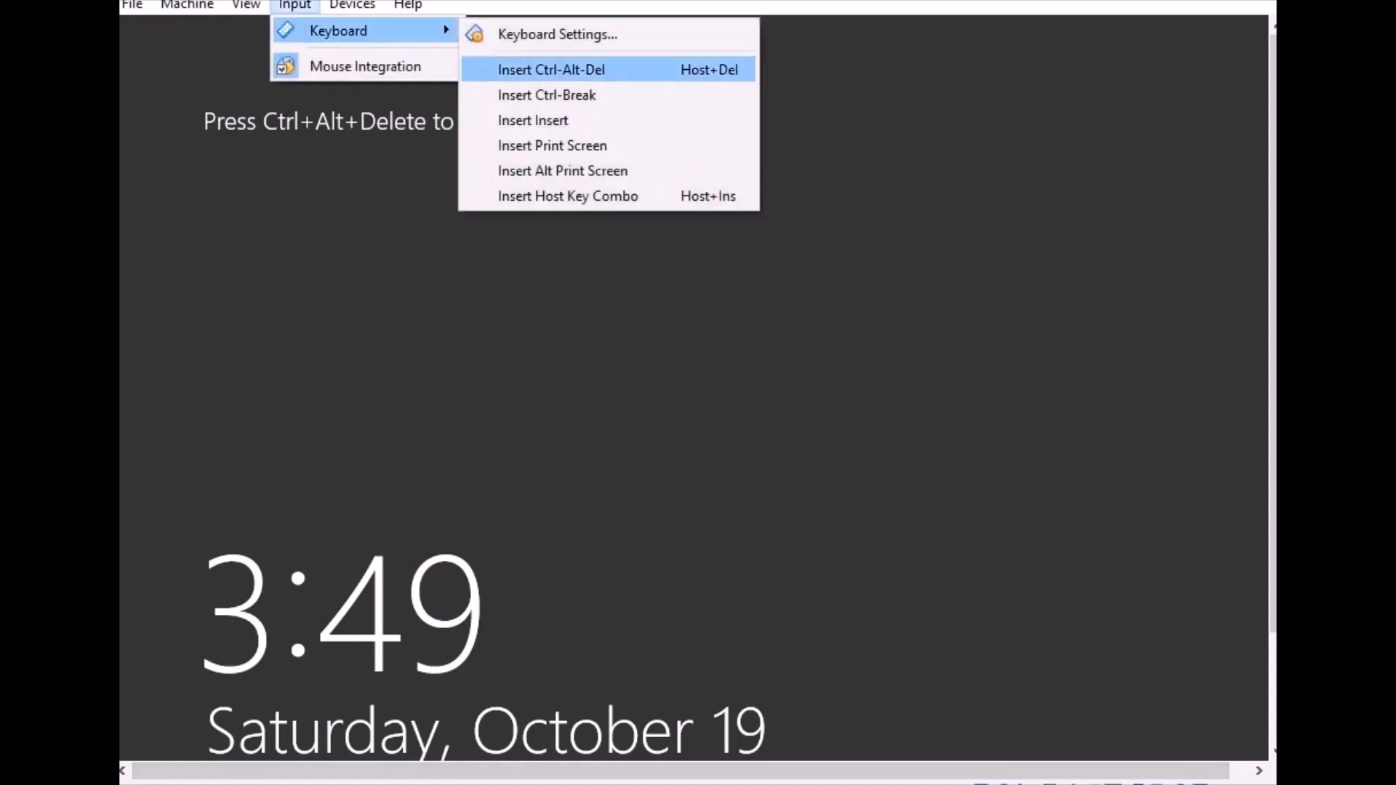
pyautogui.click(551, 69)
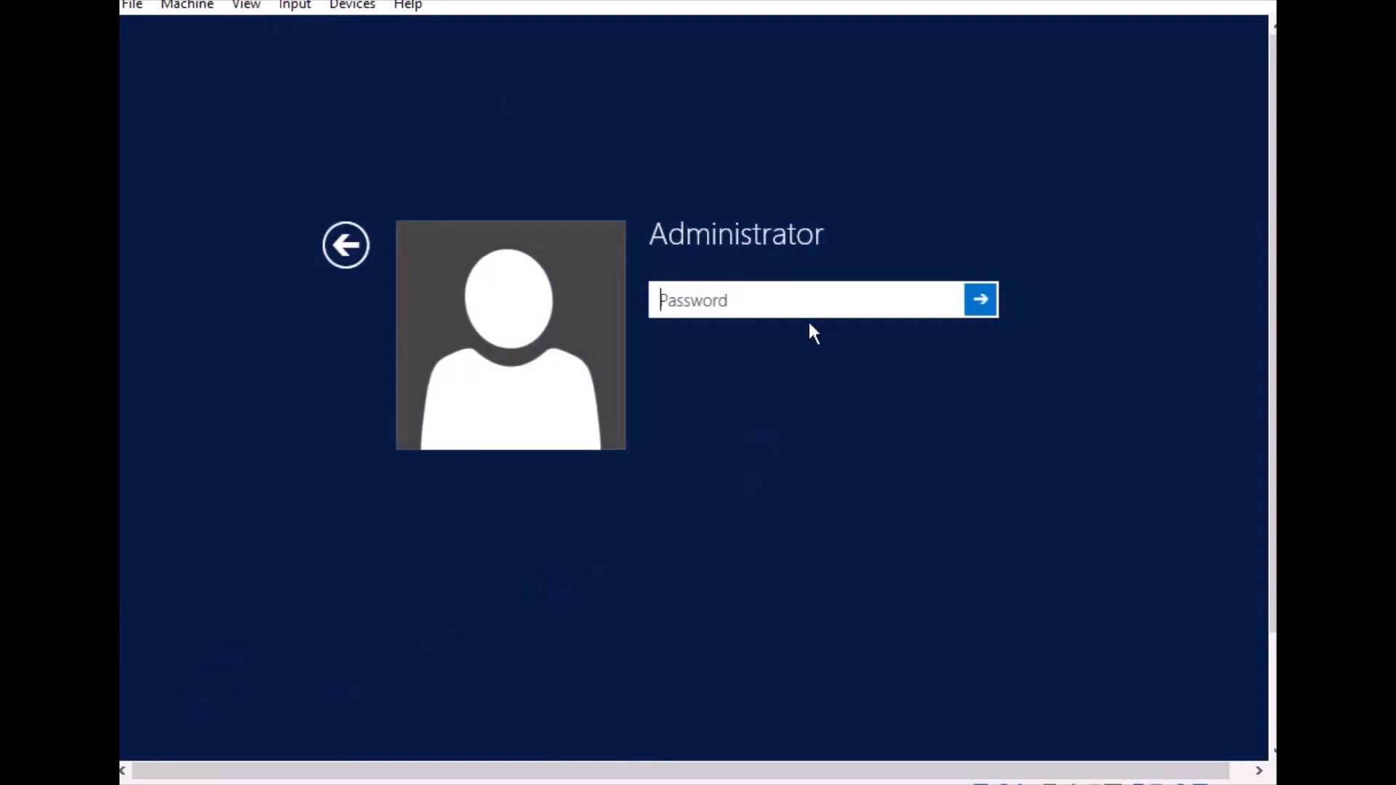
pyautogui.write('•••••••••')
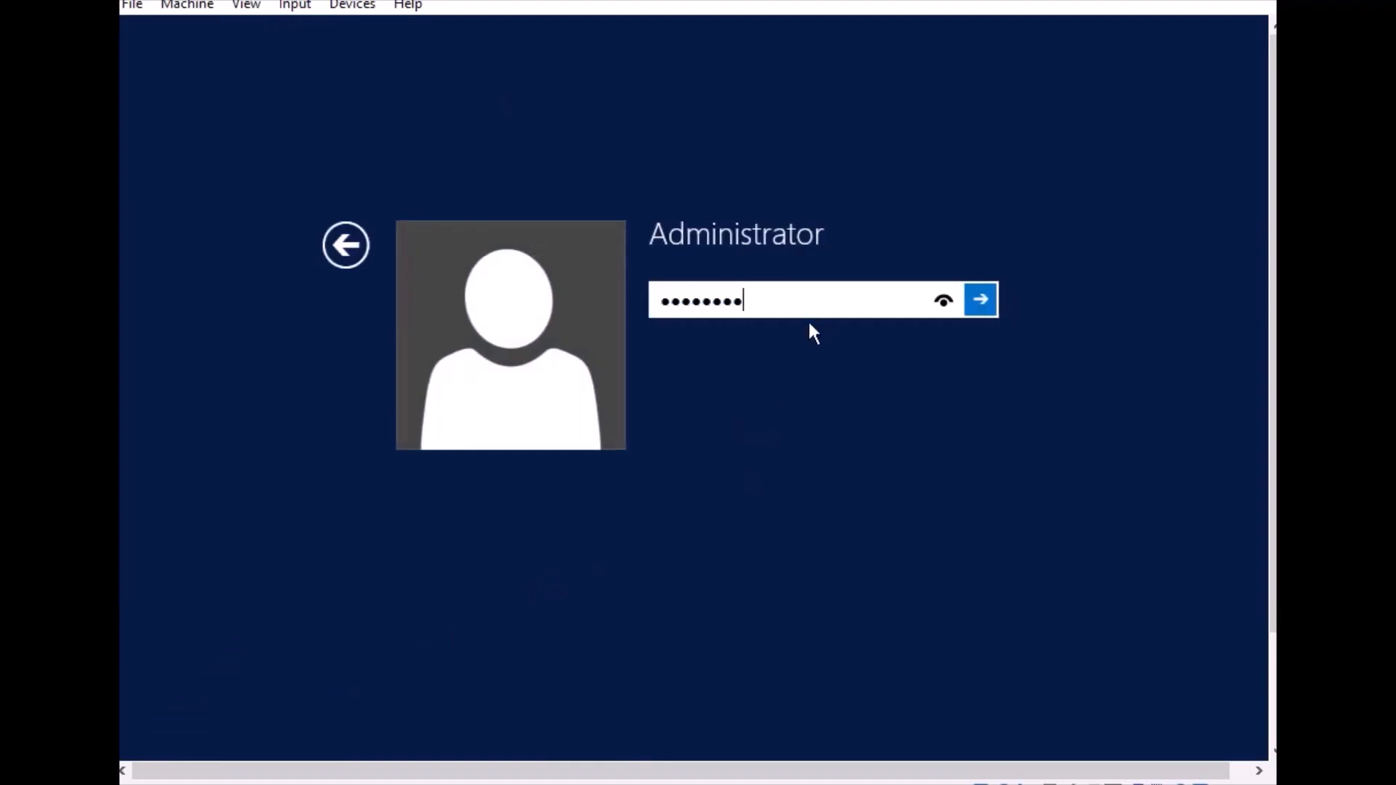
pyautogui.press('Return')
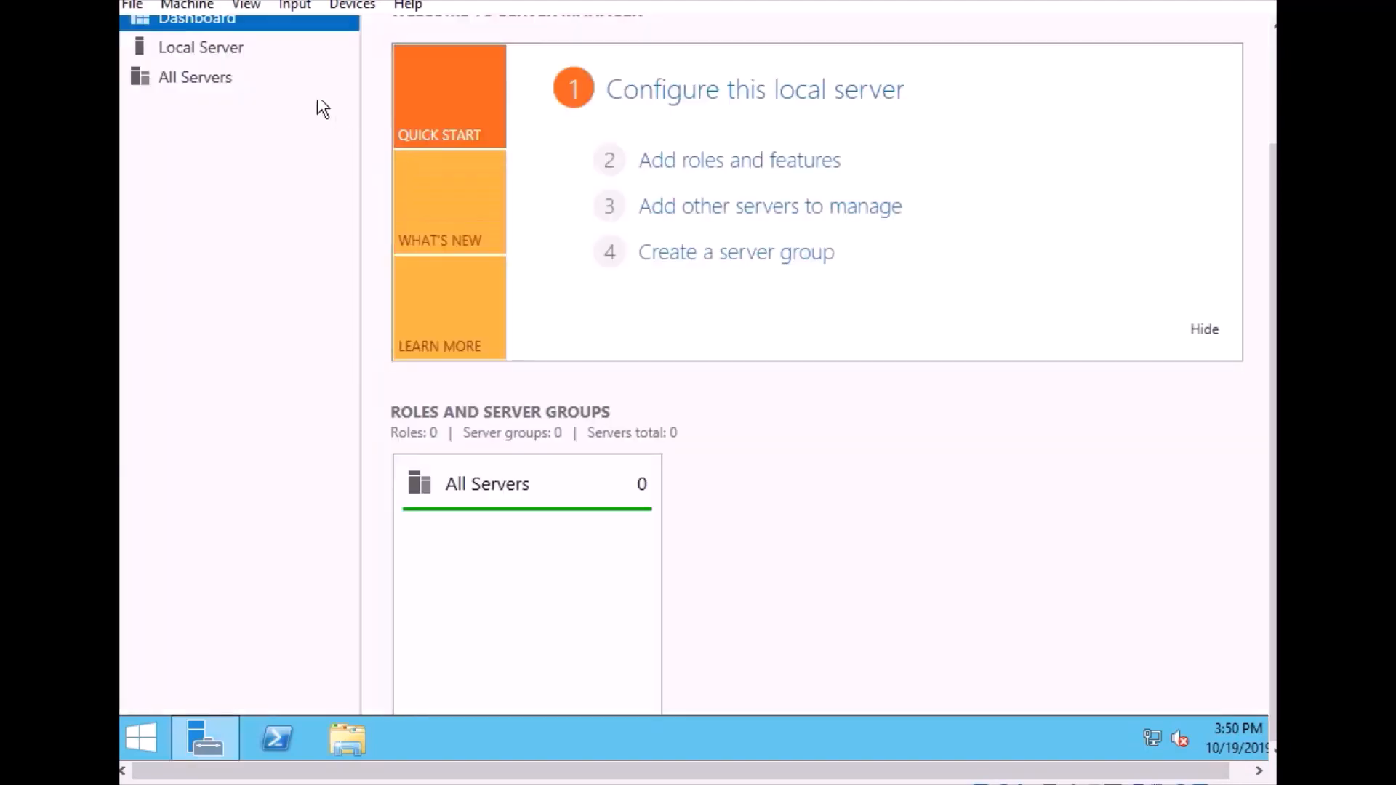
# Change the local server's computer name to PC1, keeping it in its workgroup, and restart the server immediately
pyautogui.click(211, 48)
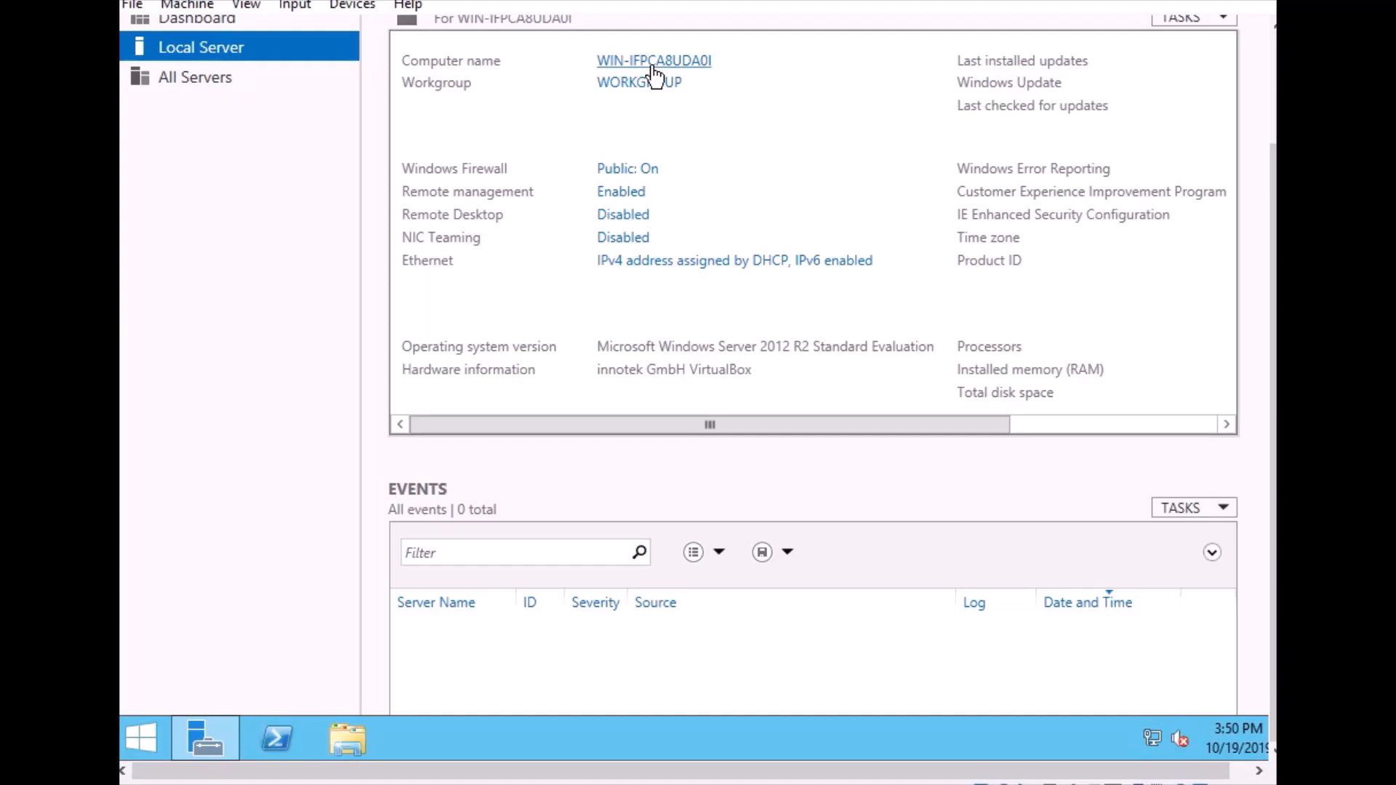
pyautogui.click(692, 61)
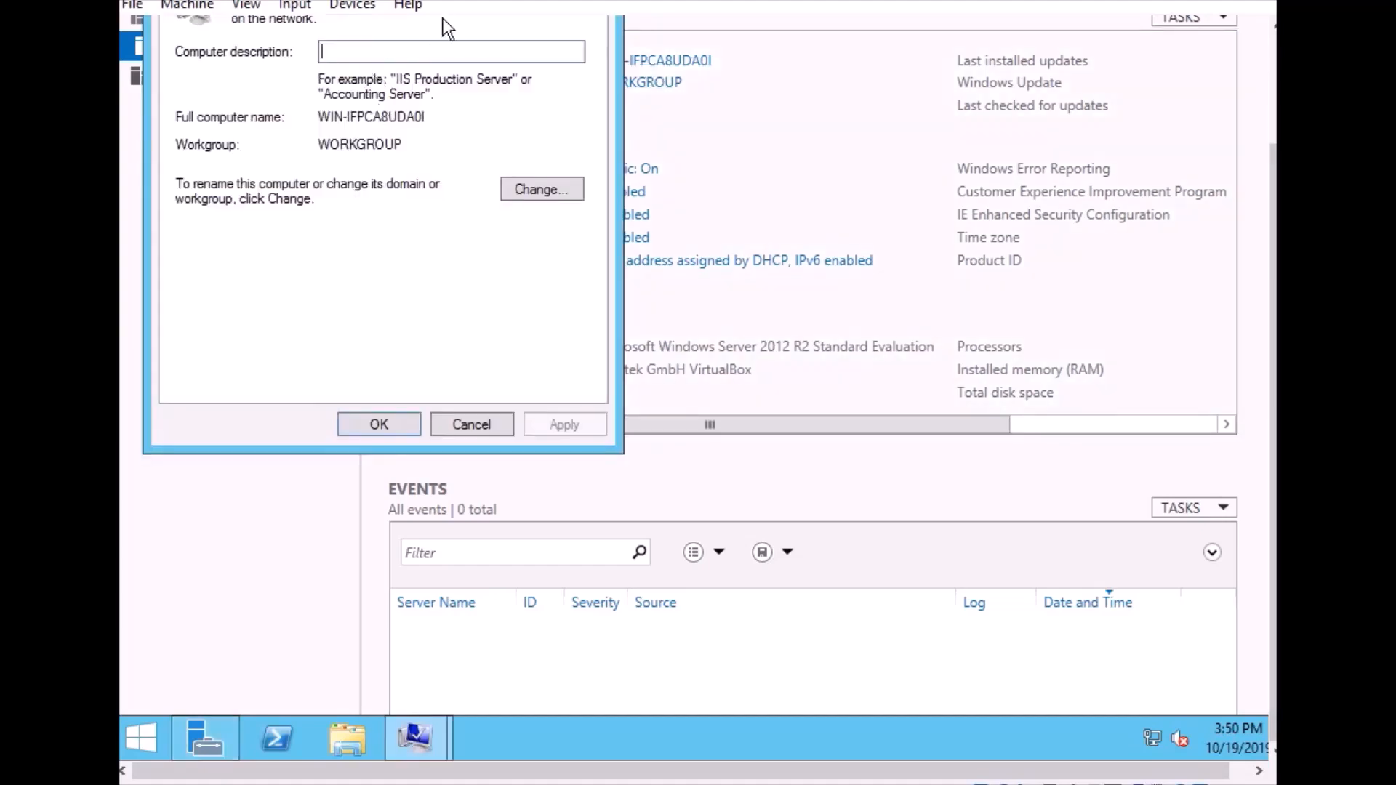
pyautogui.click(547, 191)
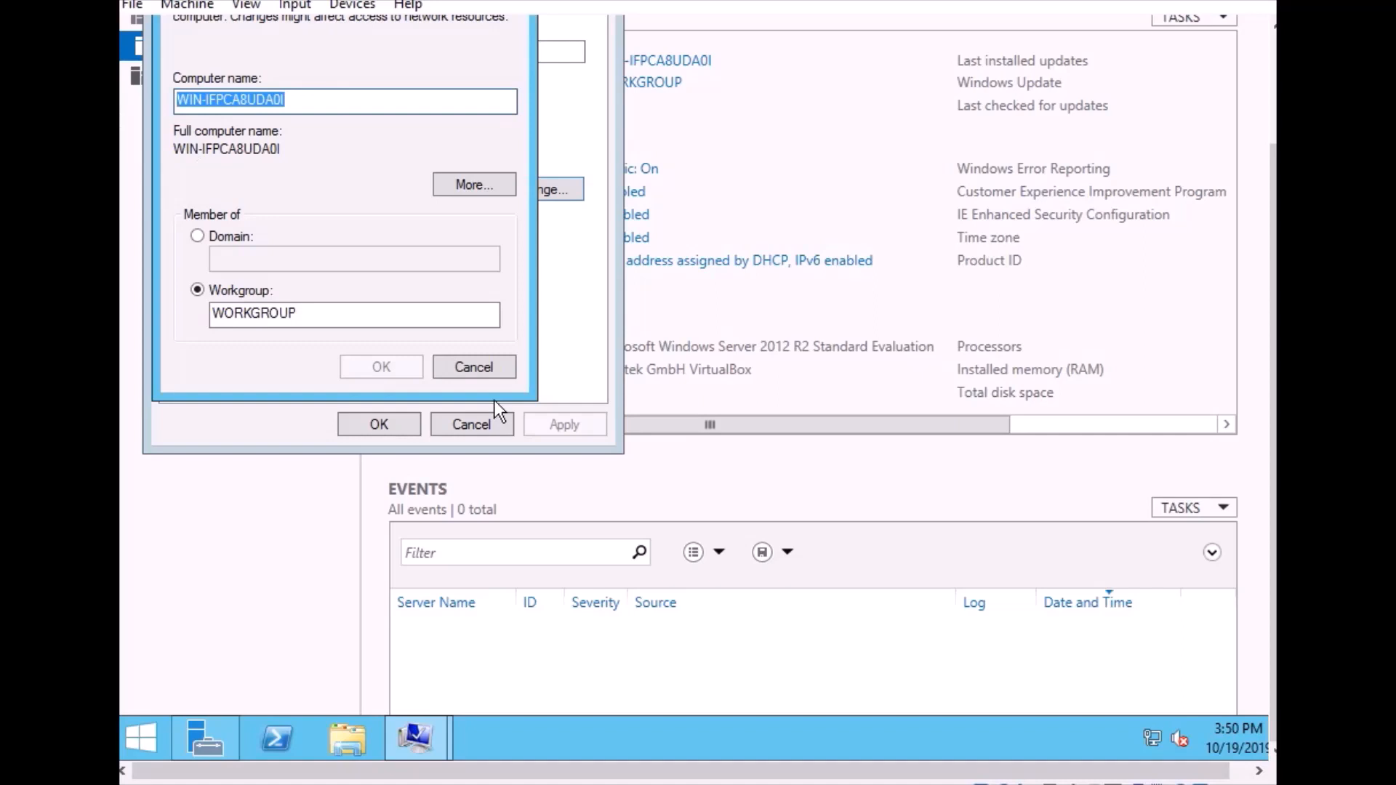
pyautogui.write('PC')
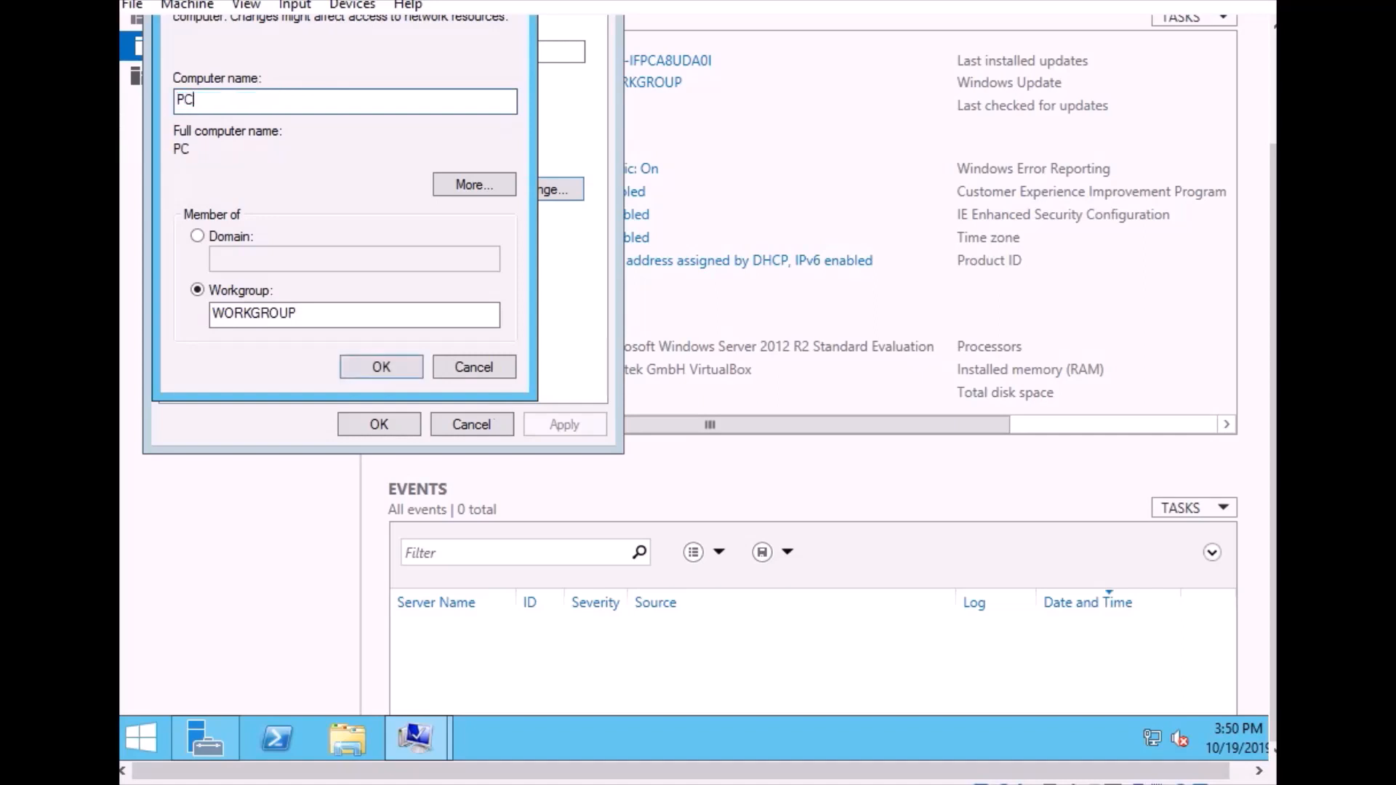
pyautogui.write('1')
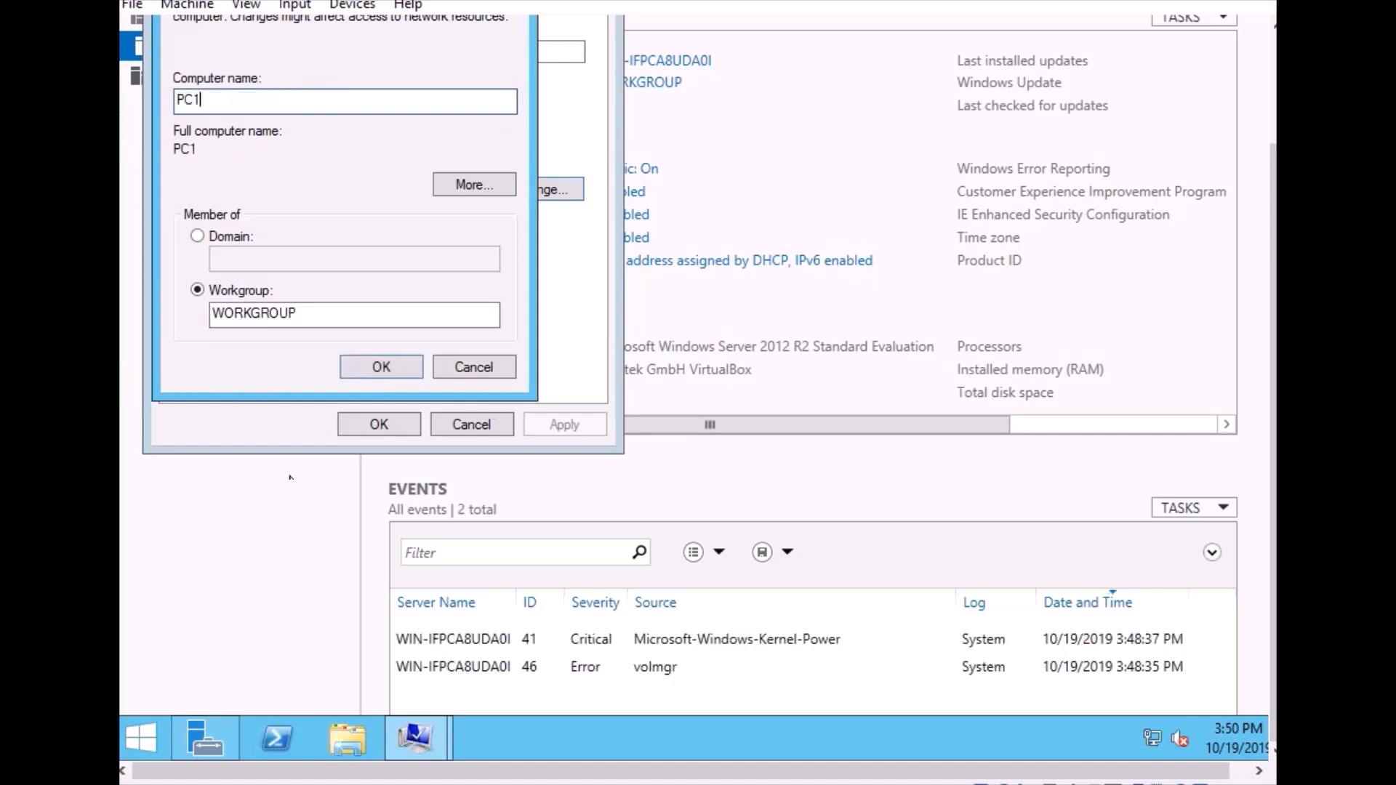
pyautogui.click(382, 367)
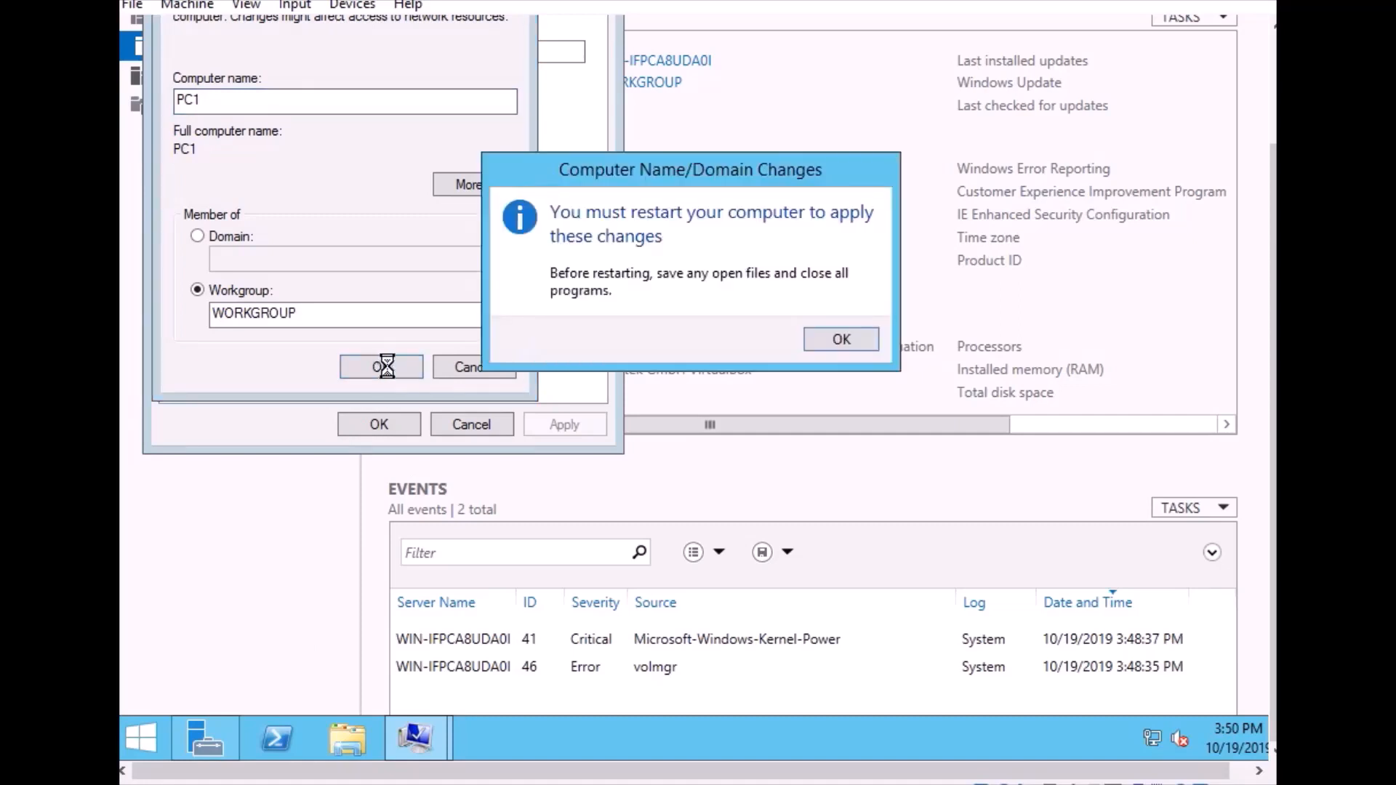
pyautogui.click(819, 337)
pyautogui.click(356, 428)
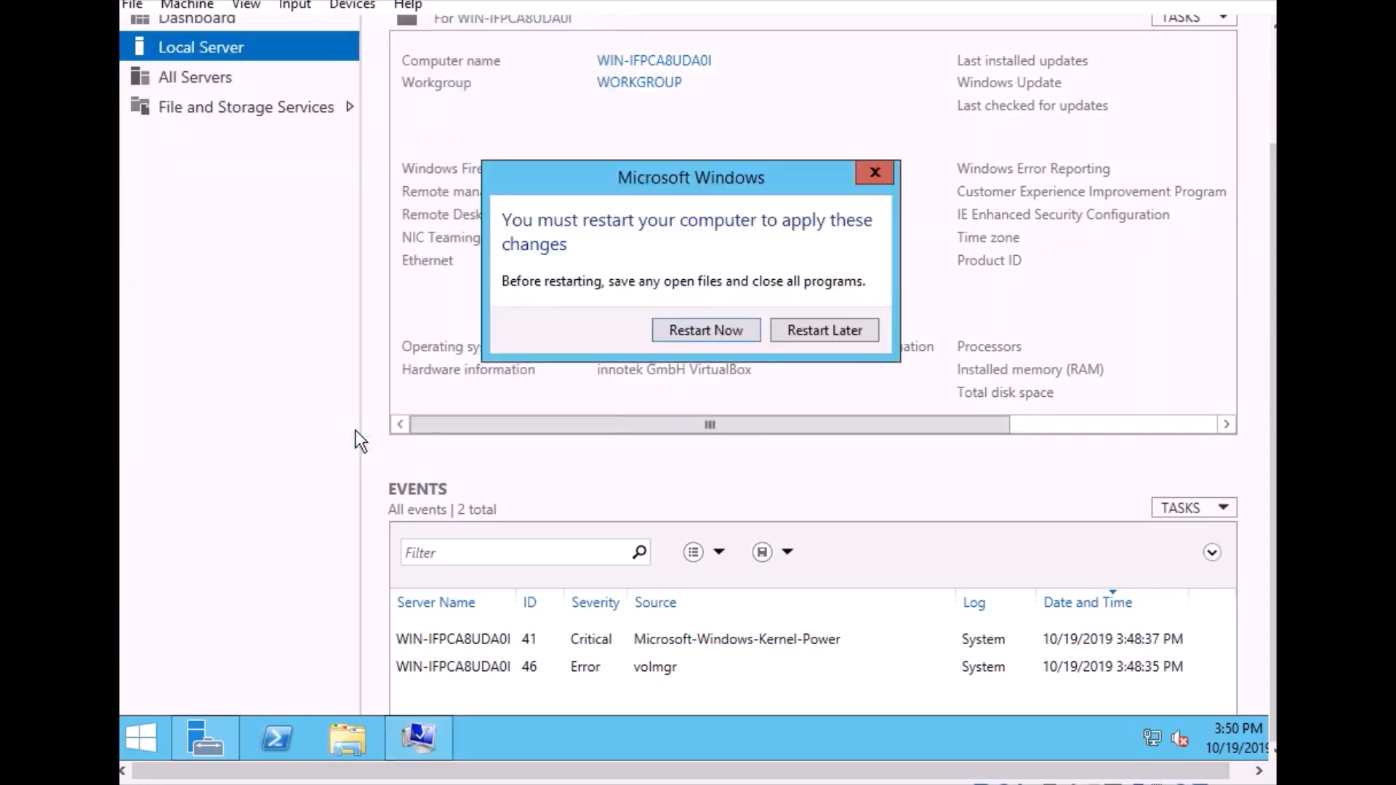
pyautogui.click(716, 339)
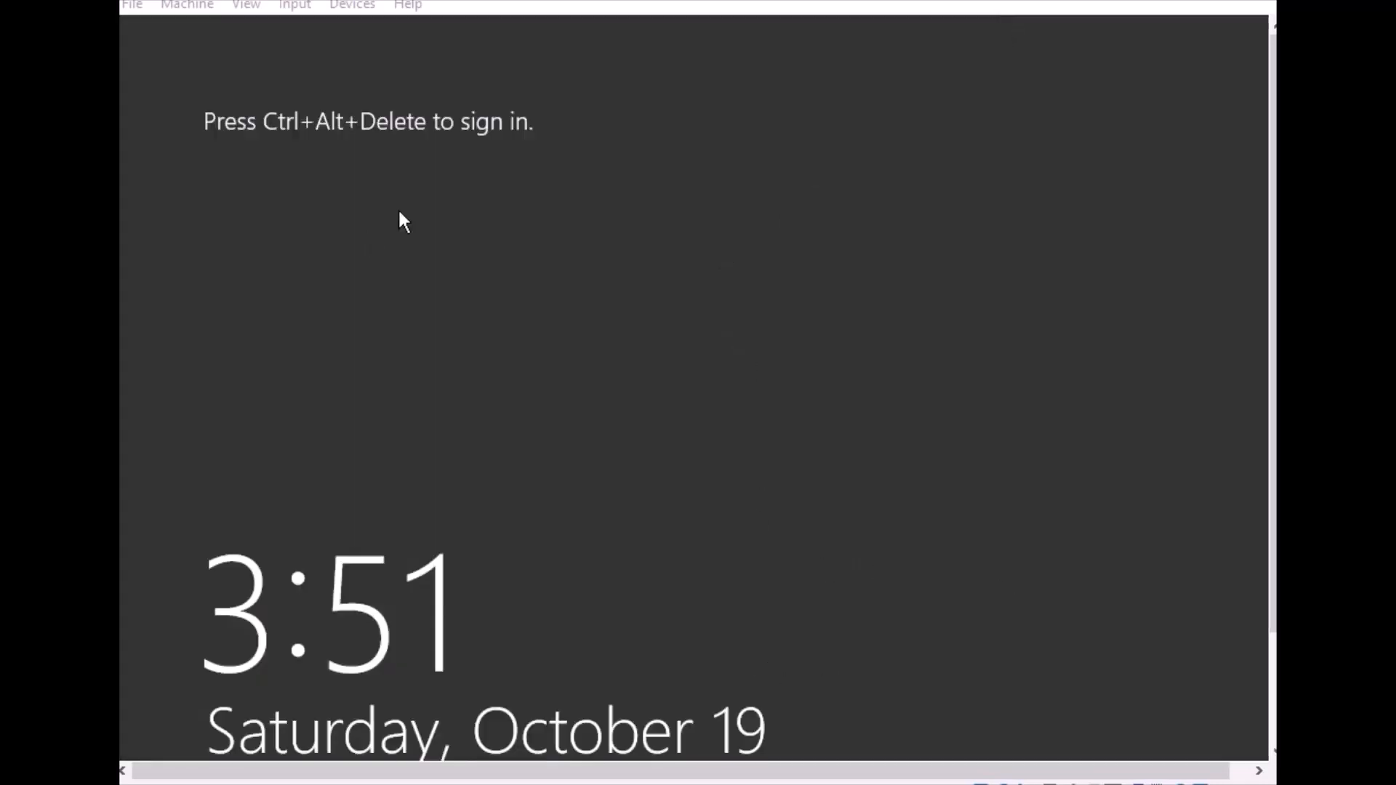
# Unlock the restarted server's sign-in screen with Ctrl-Alt-Del and enter the Administrator account password to sign in
pyautogui.click(246, 6)
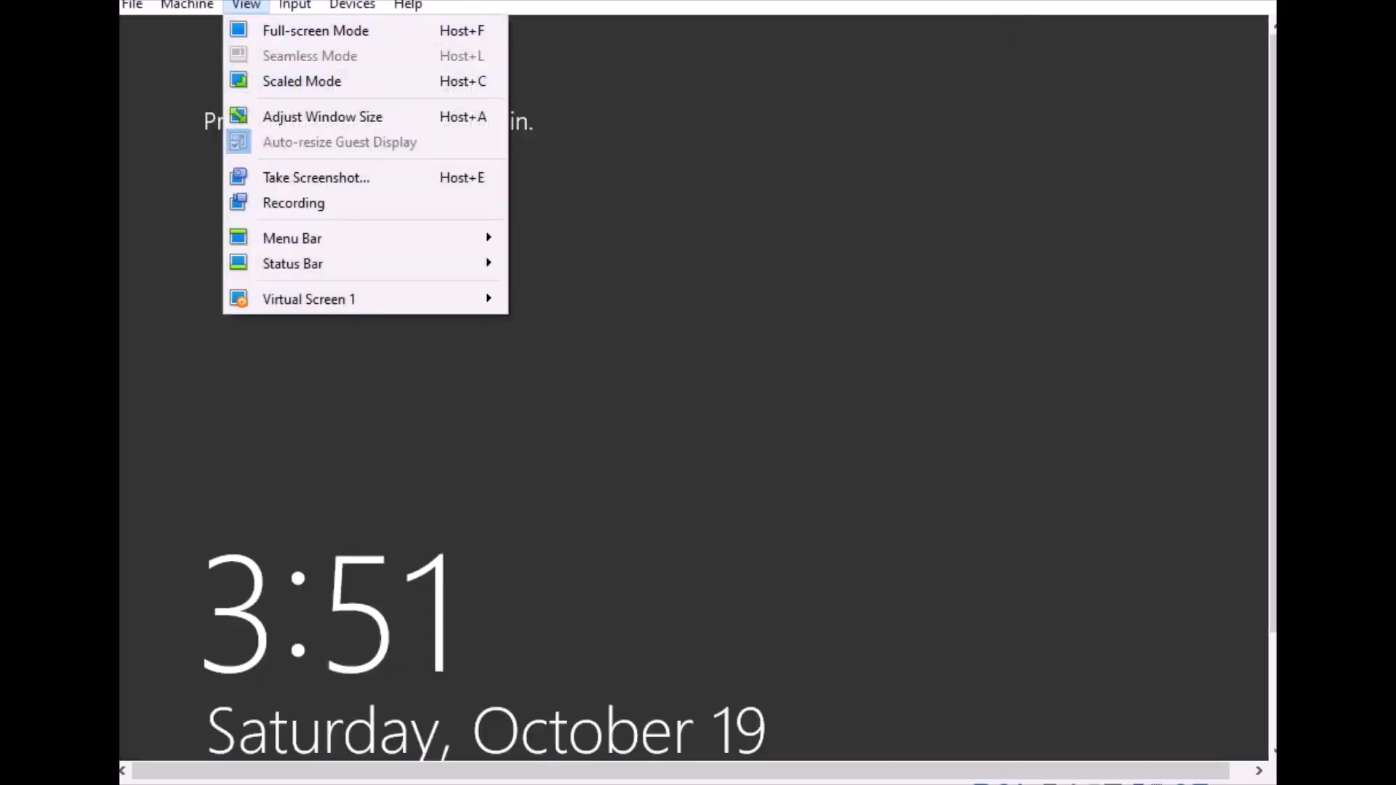
pyautogui.click(1172, 256)
pyautogui.moveTo(1272, 173); pyautogui.dragTo(1272, 291)
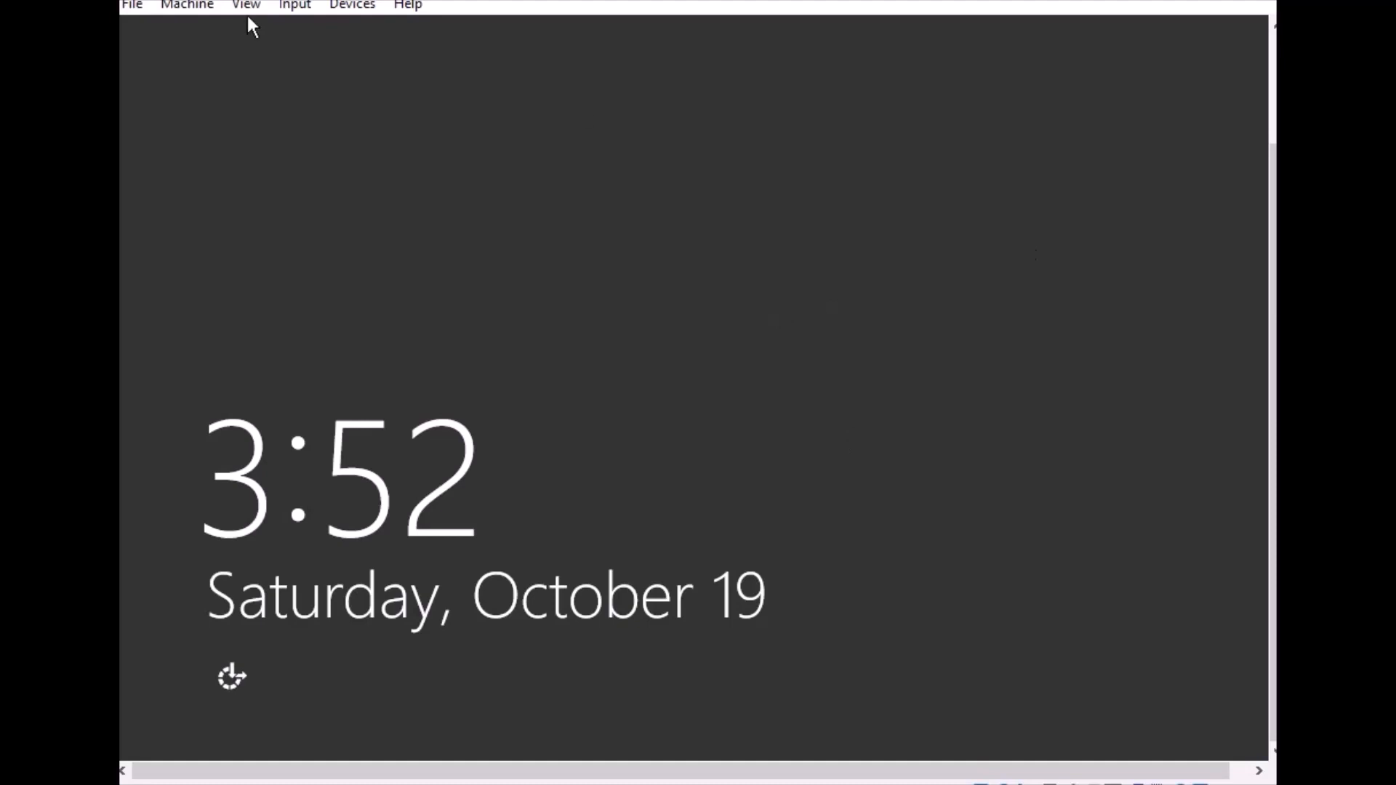
pyautogui.click(294, 6)
pyautogui.moveTo(339, 31)
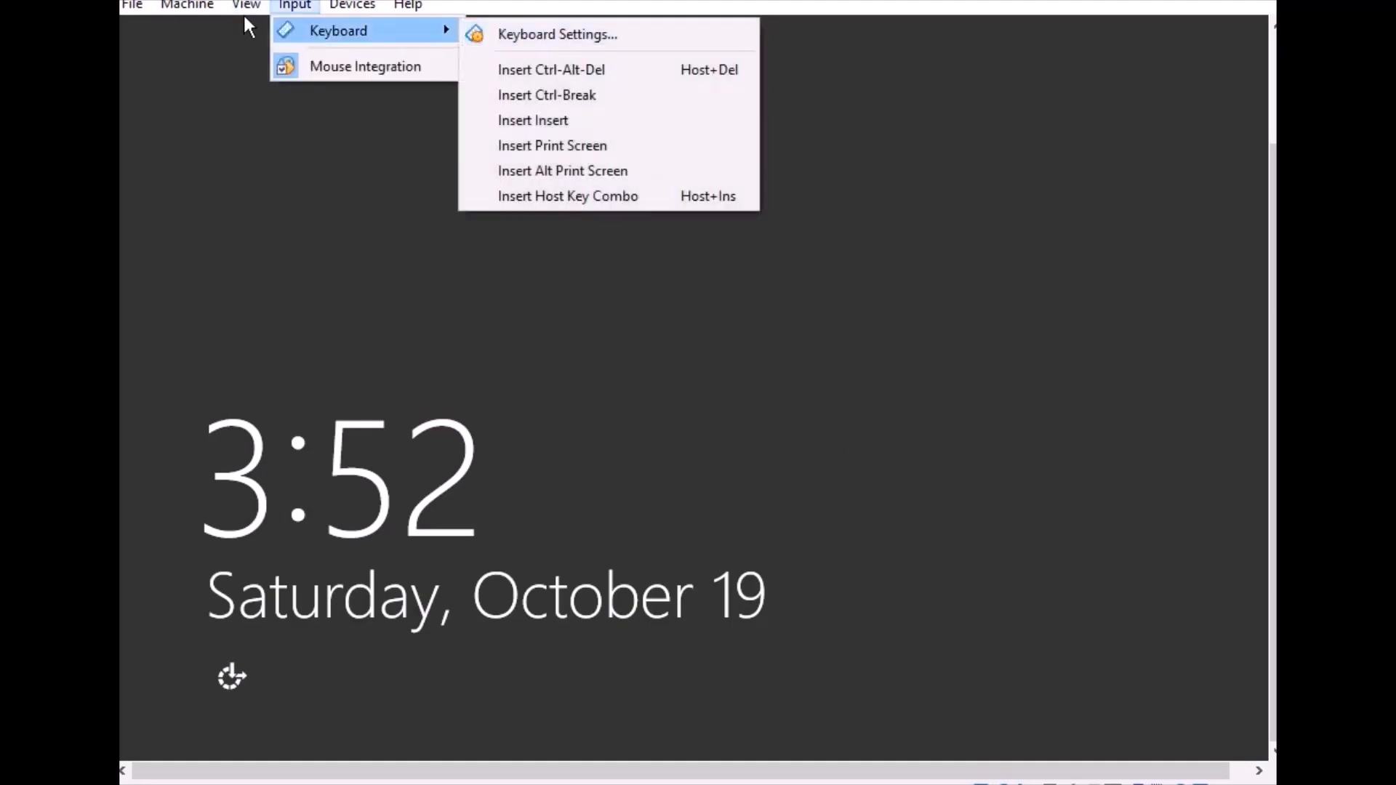
pyautogui.click(551, 69)
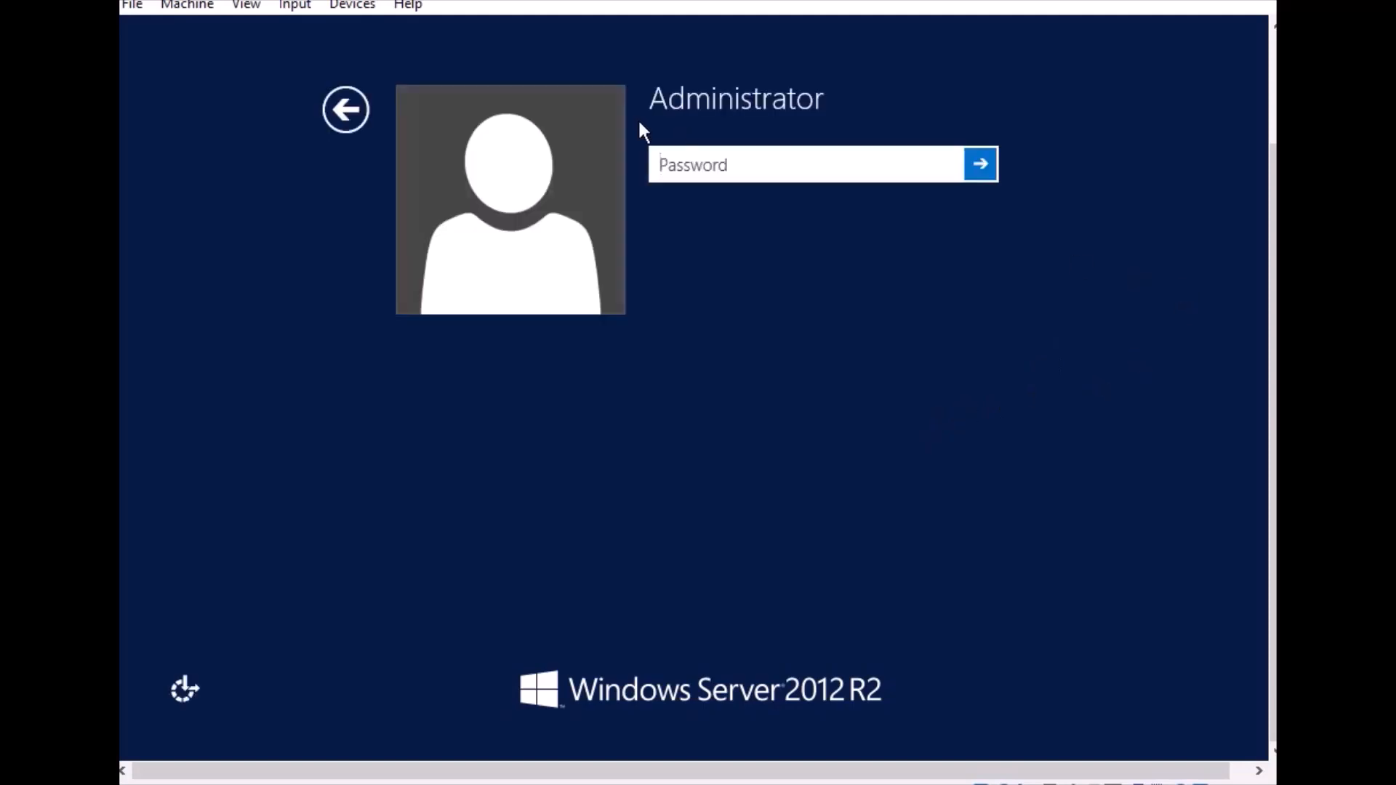
pyautogui.write('**********')
pyautogui.press('Return')
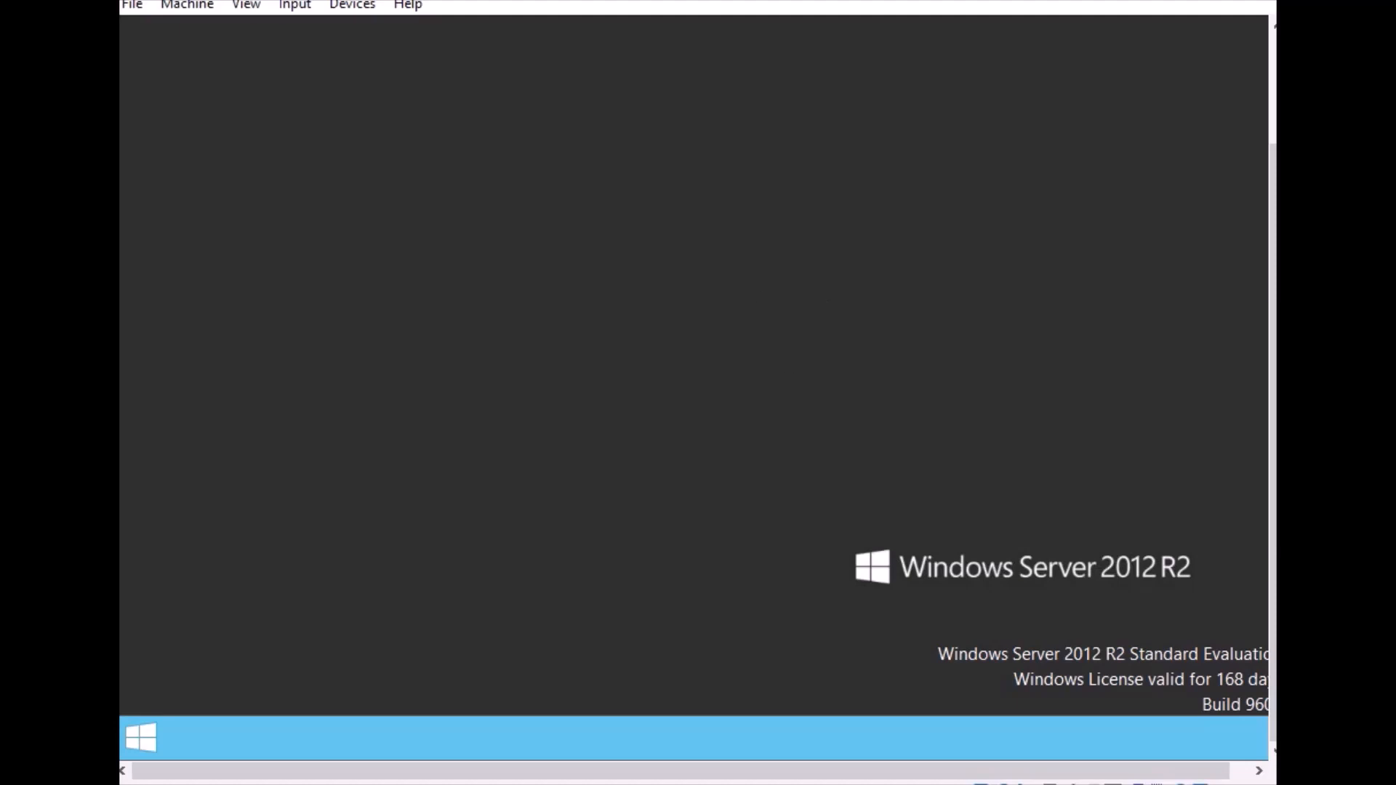
pyautogui.click(128, 736)
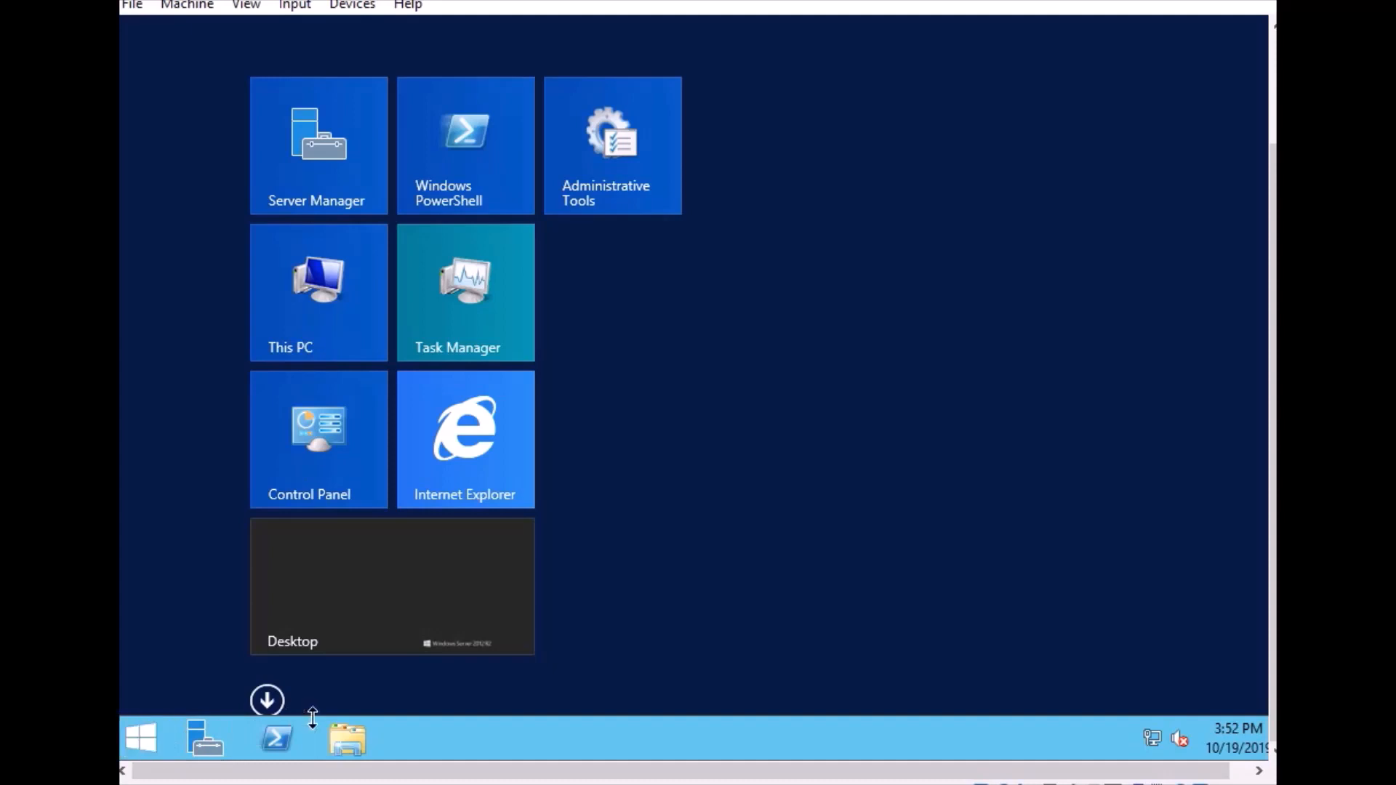
pyautogui.click(187, 739)
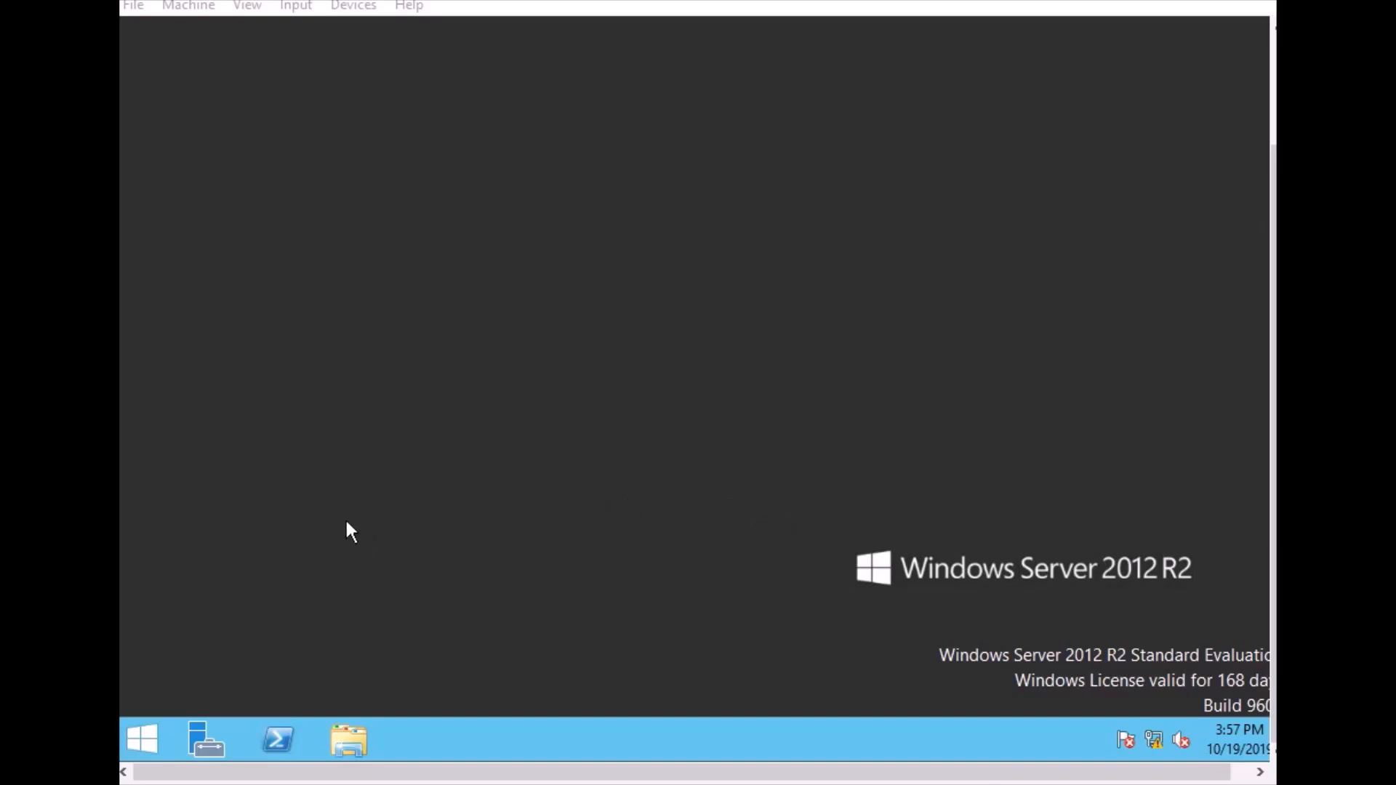
# Review the Ethernet adapter's static IPv4 address, subnet mask and default gateway, and close the network windows
pyautogui.rightClick(143, 745)
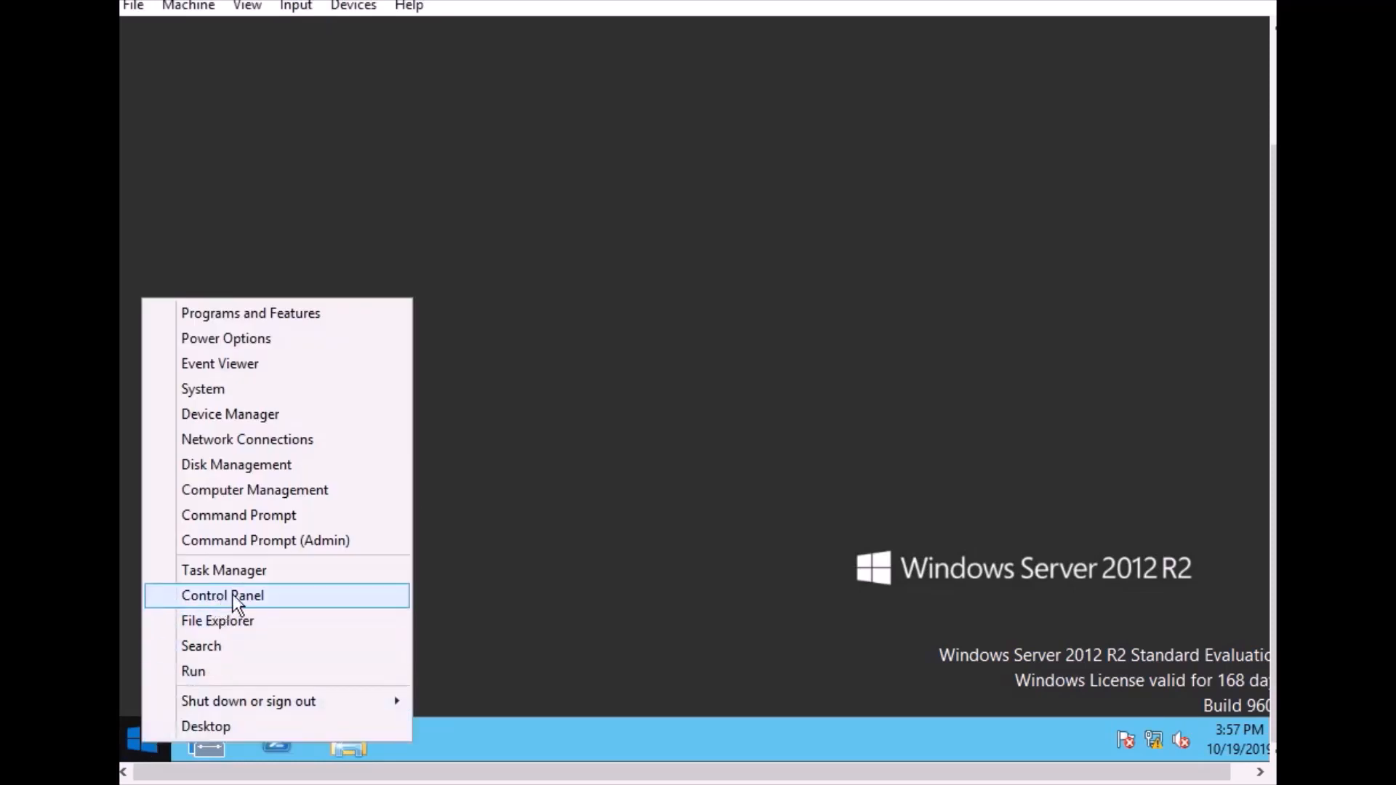
pyautogui.click(281, 439)
pyautogui.click(411, 180)
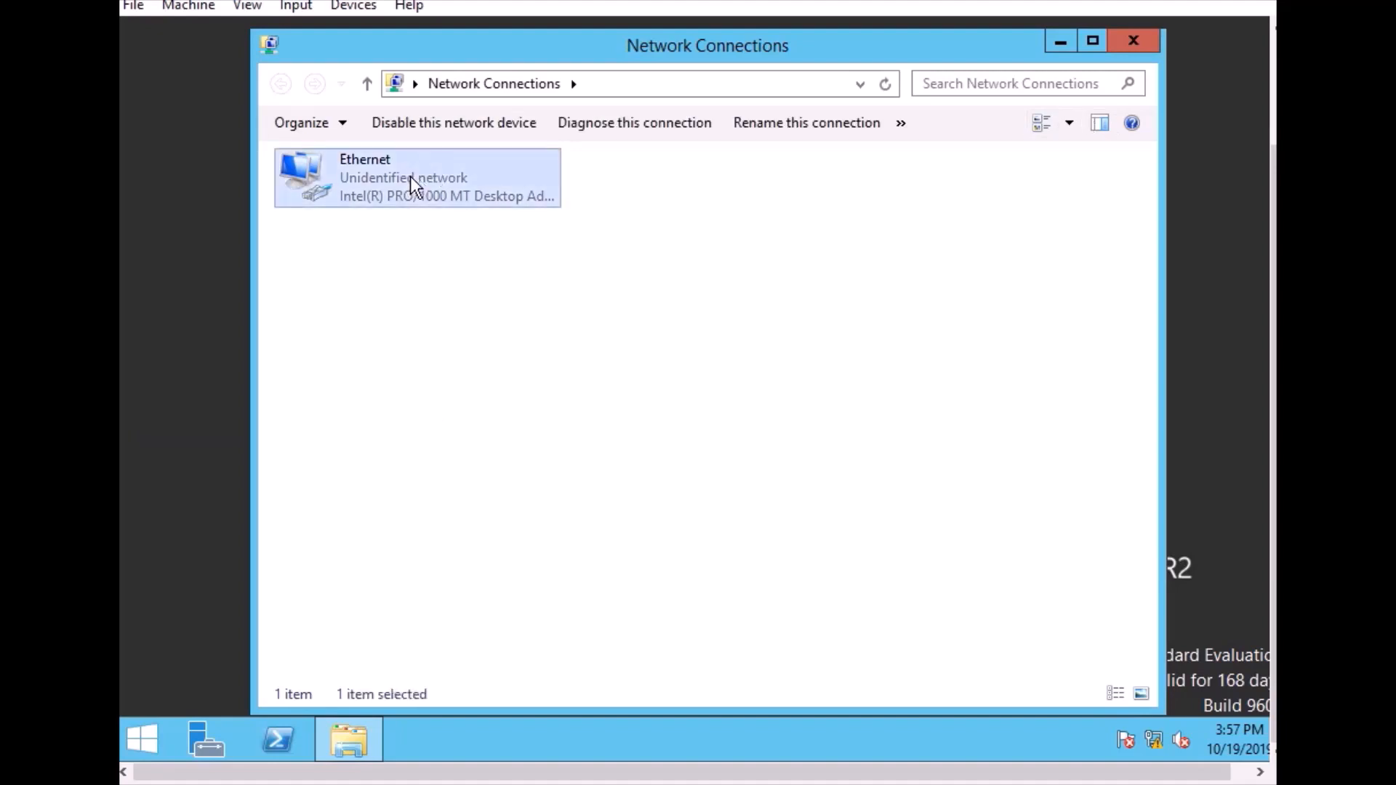
pyautogui.doubleClick(412, 182)
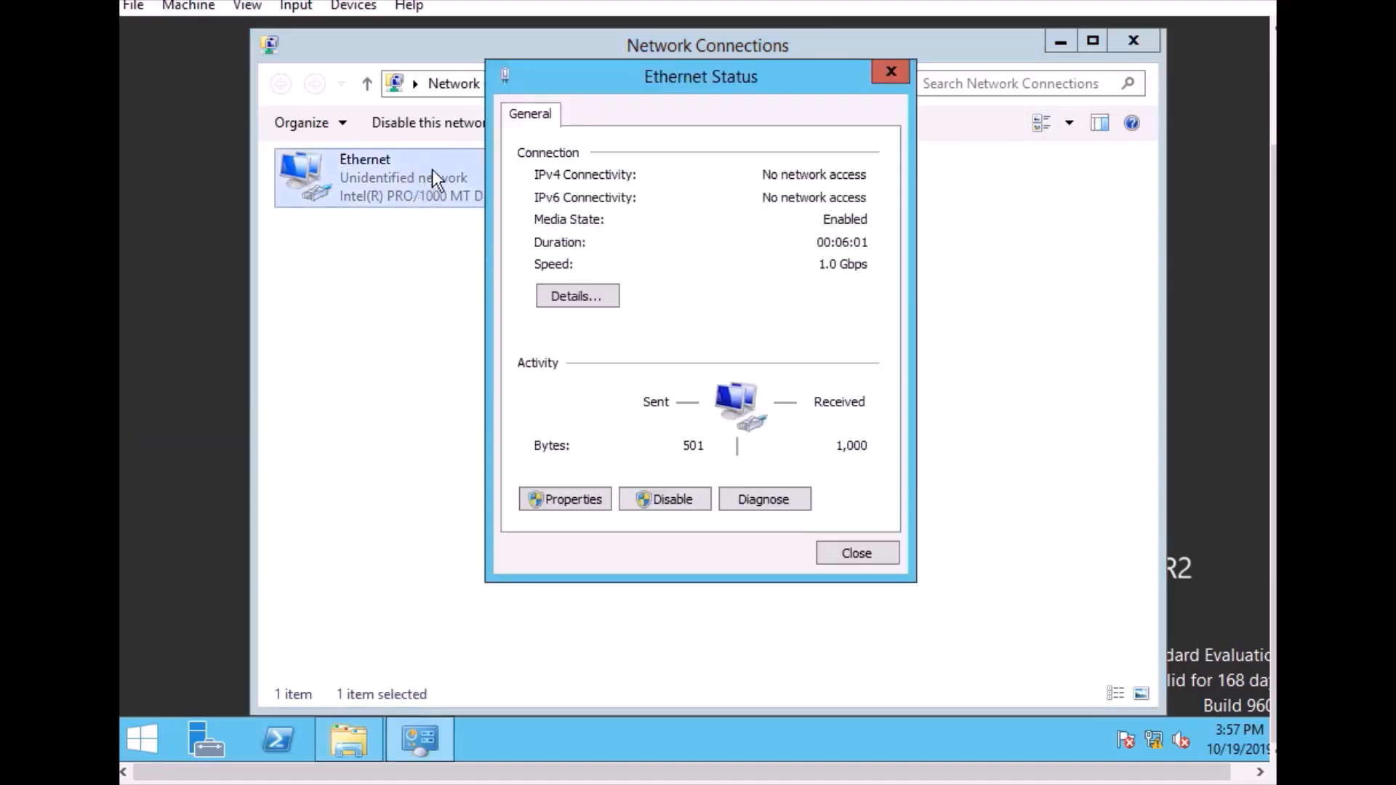
pyautogui.click(556, 502)
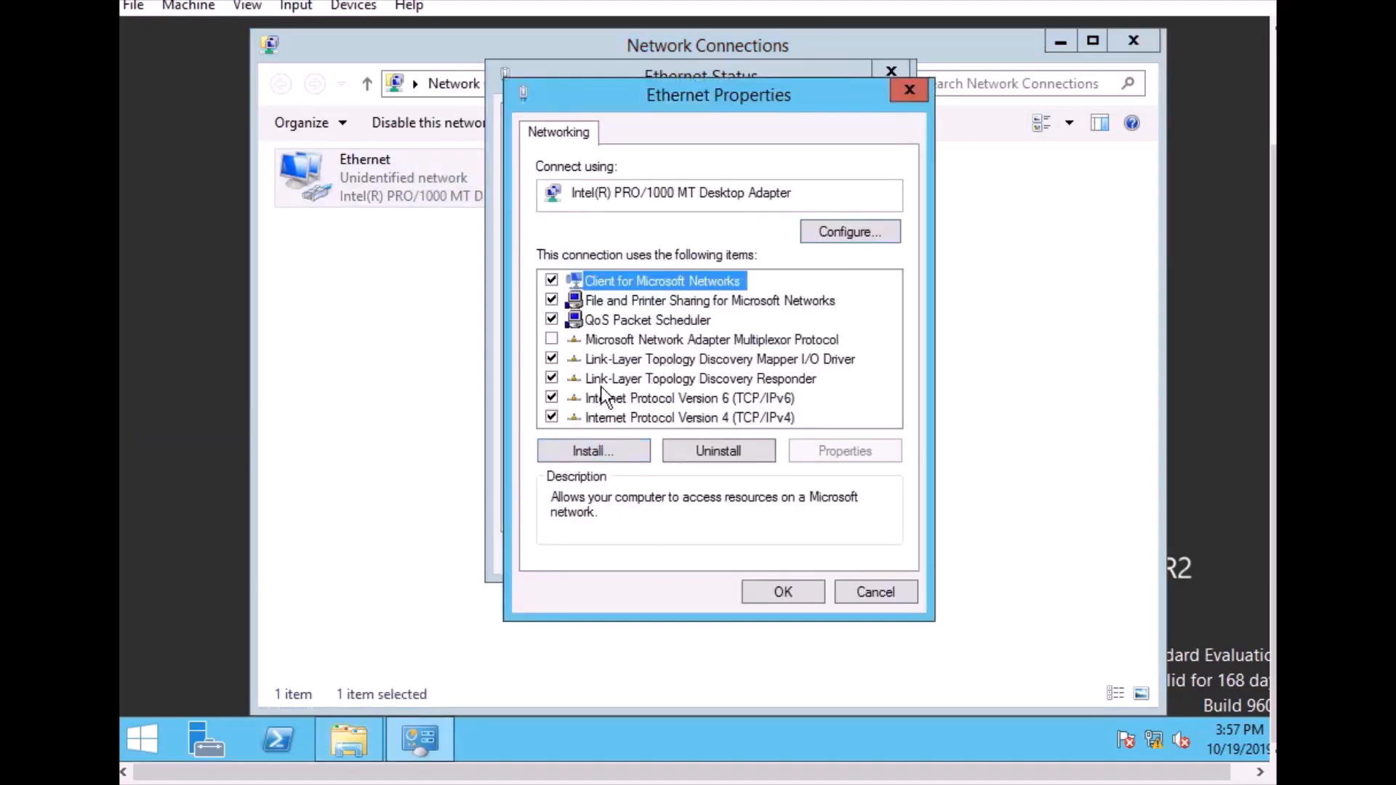
pyautogui.doubleClick(652, 418)
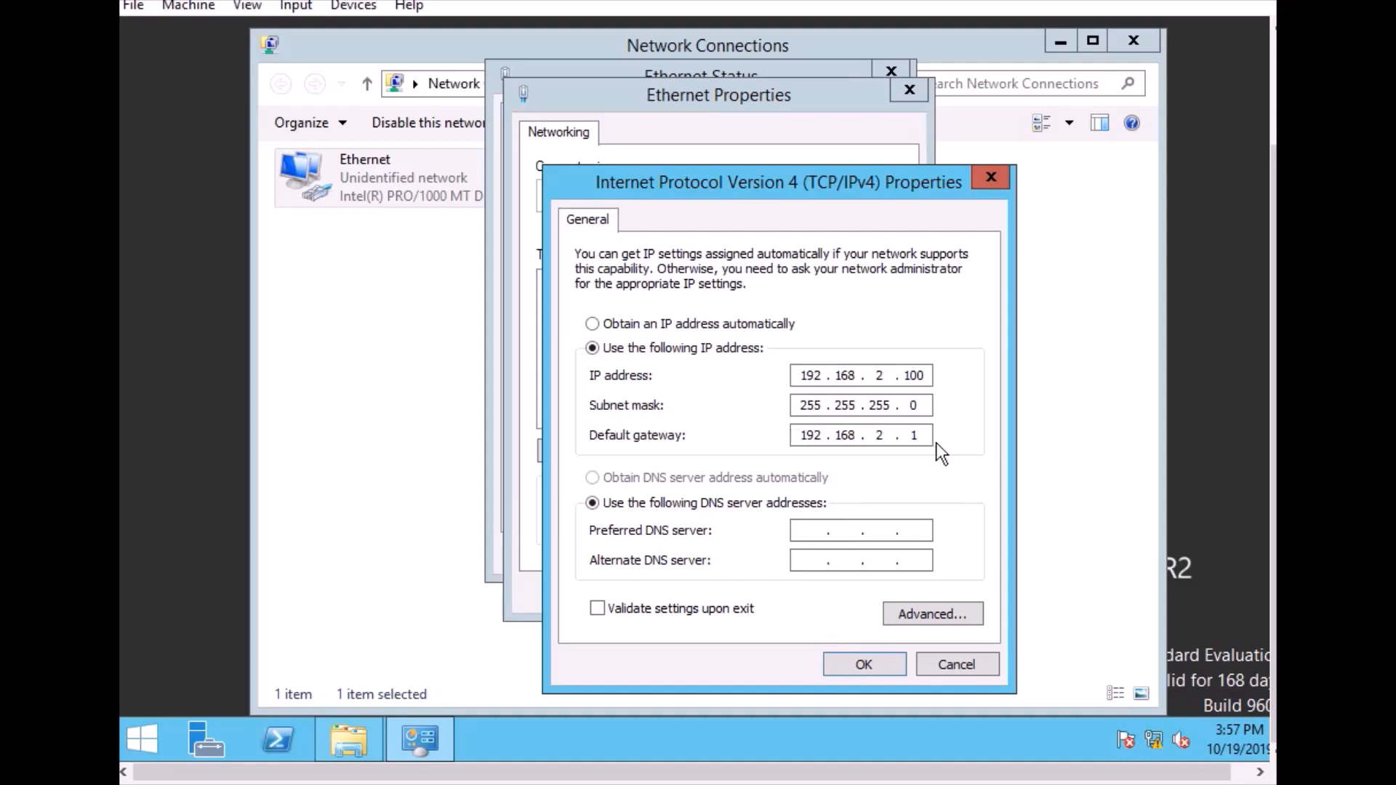
pyautogui.click(829, 664)
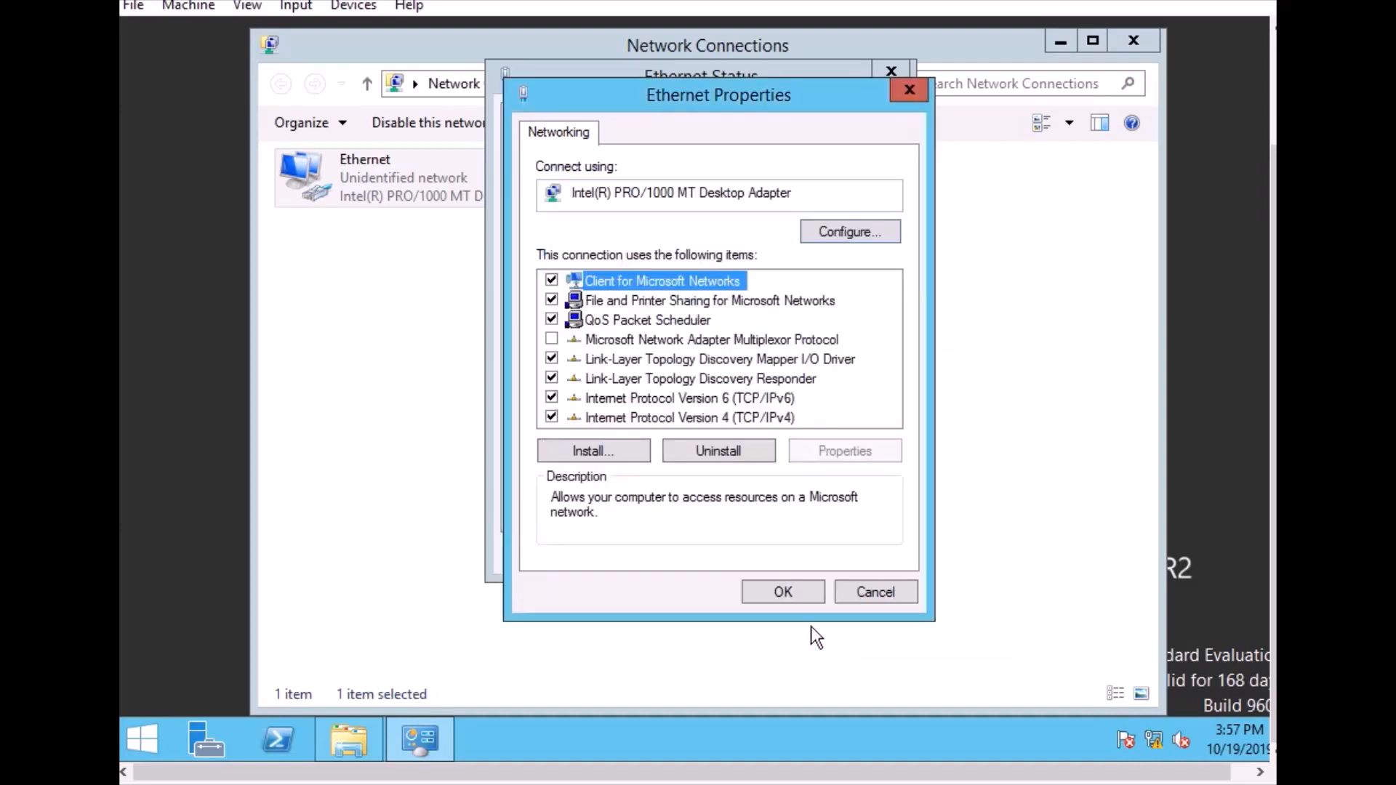
pyautogui.click(788, 600)
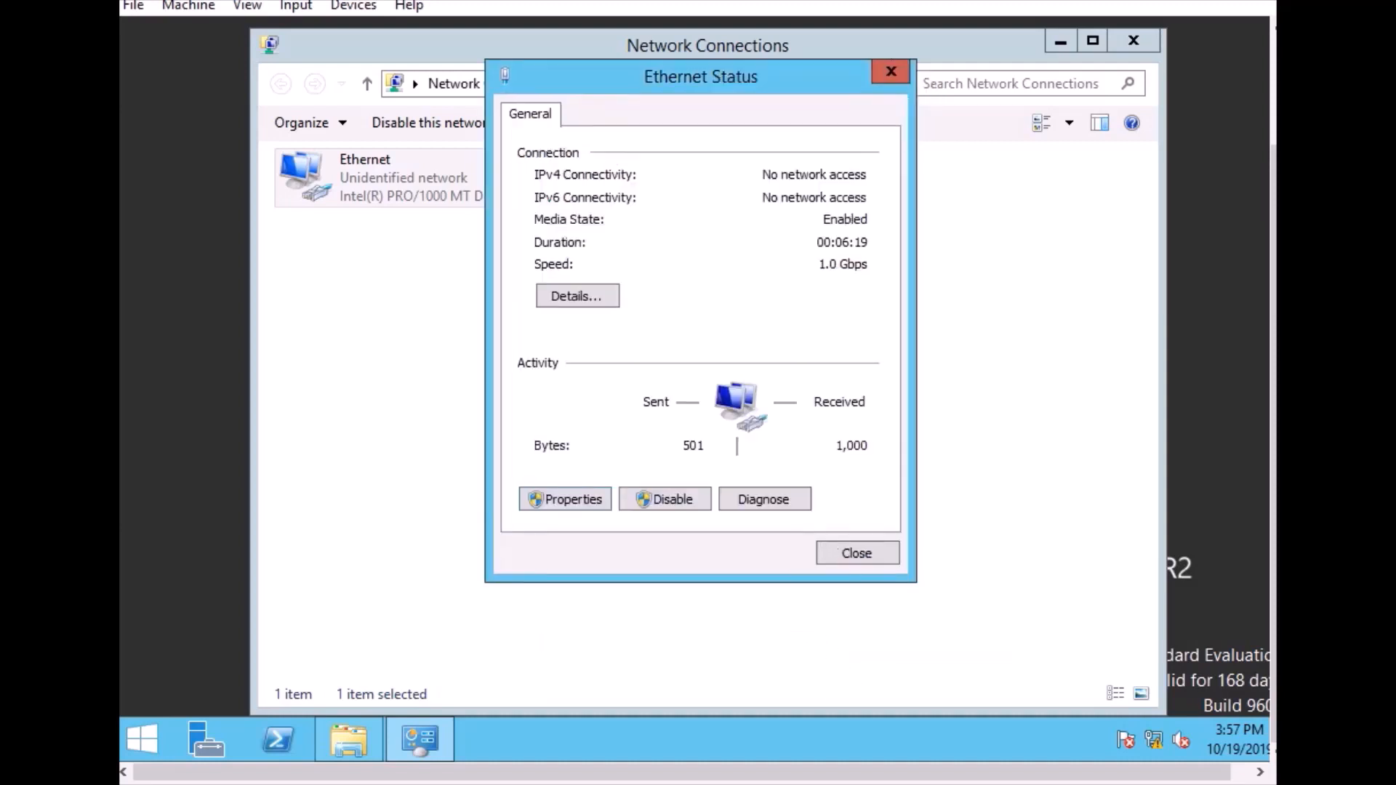
pyautogui.click(891, 80)
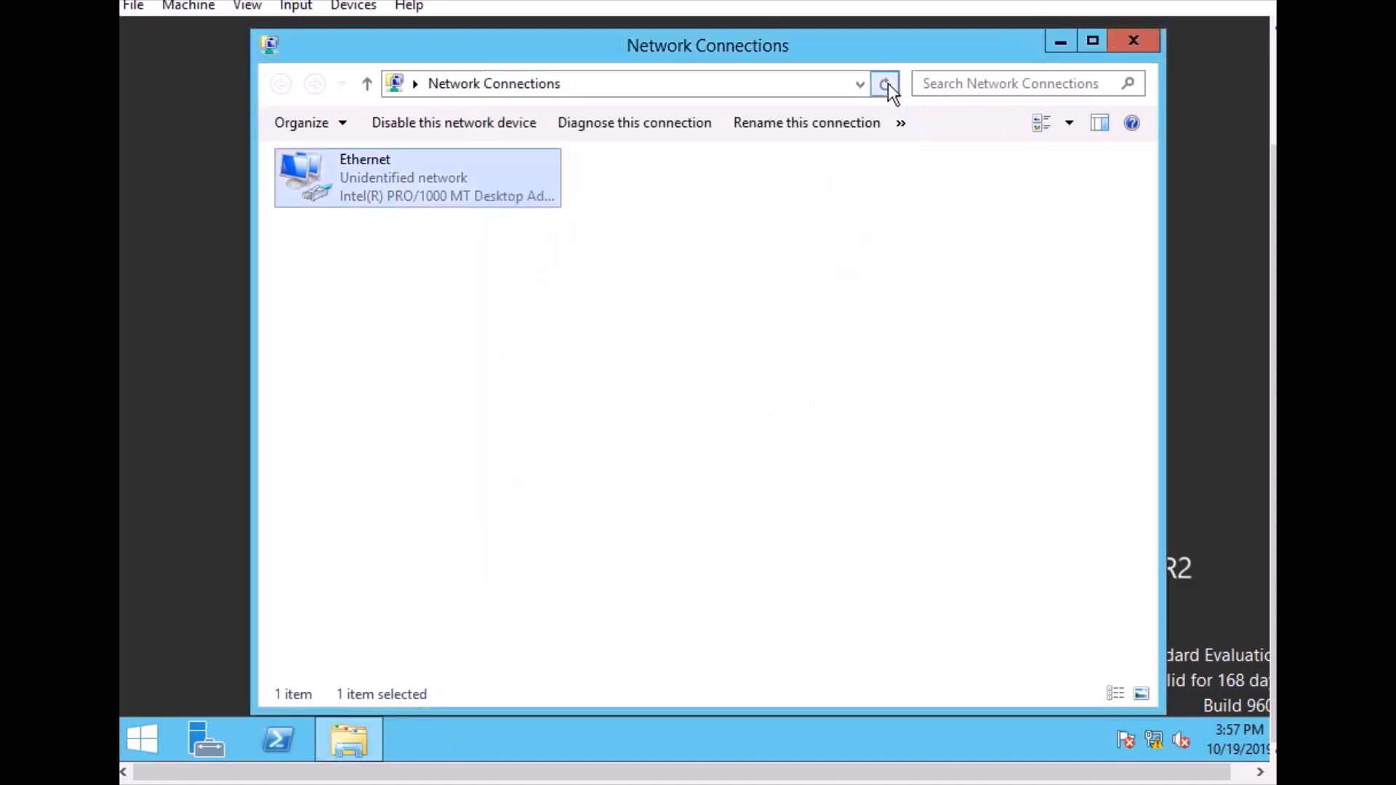
pyautogui.click(1134, 44)
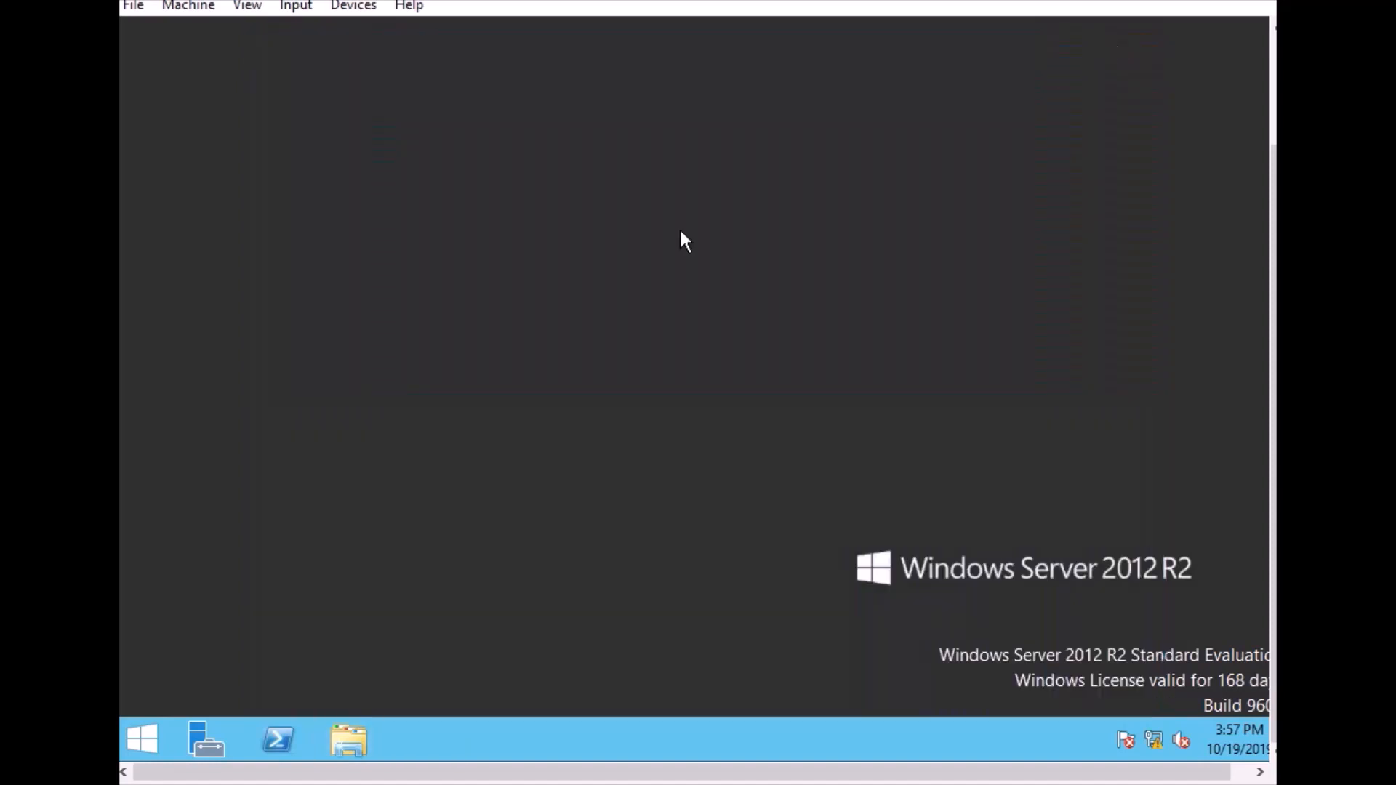
# Start adding roles and features with a role-based or feature-based installation on server PC1 from the server pool
pyautogui.click(218, 750)
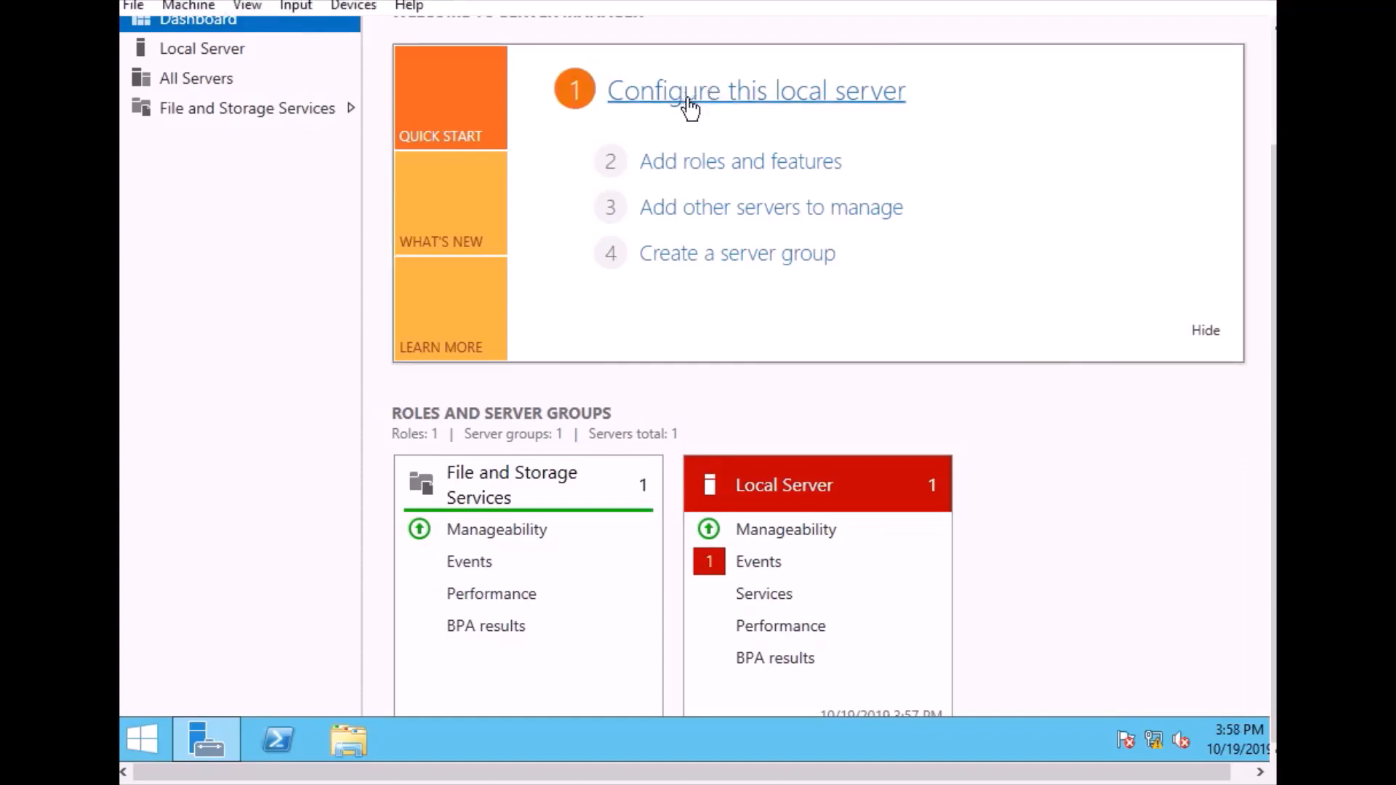
pyautogui.click(712, 166)
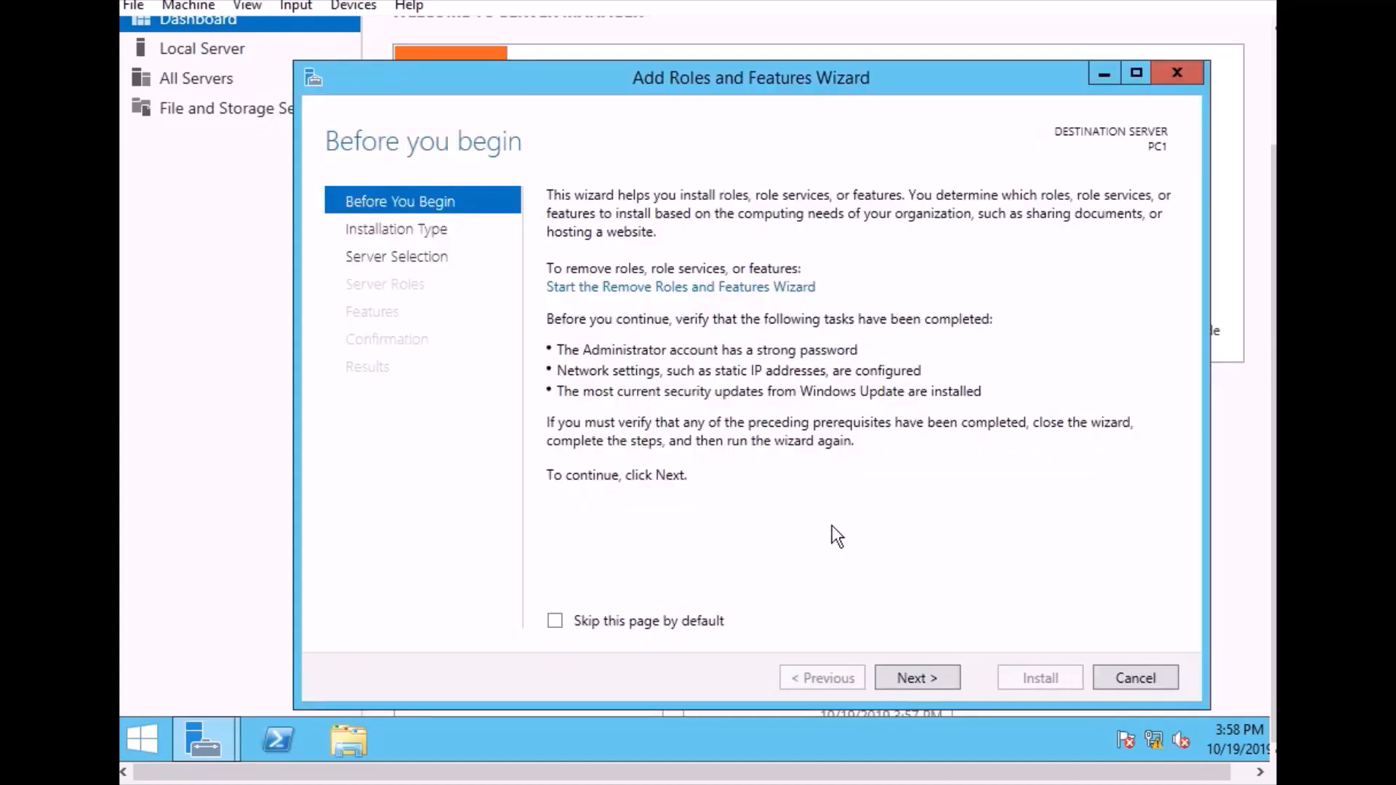
pyautogui.click(917, 683)
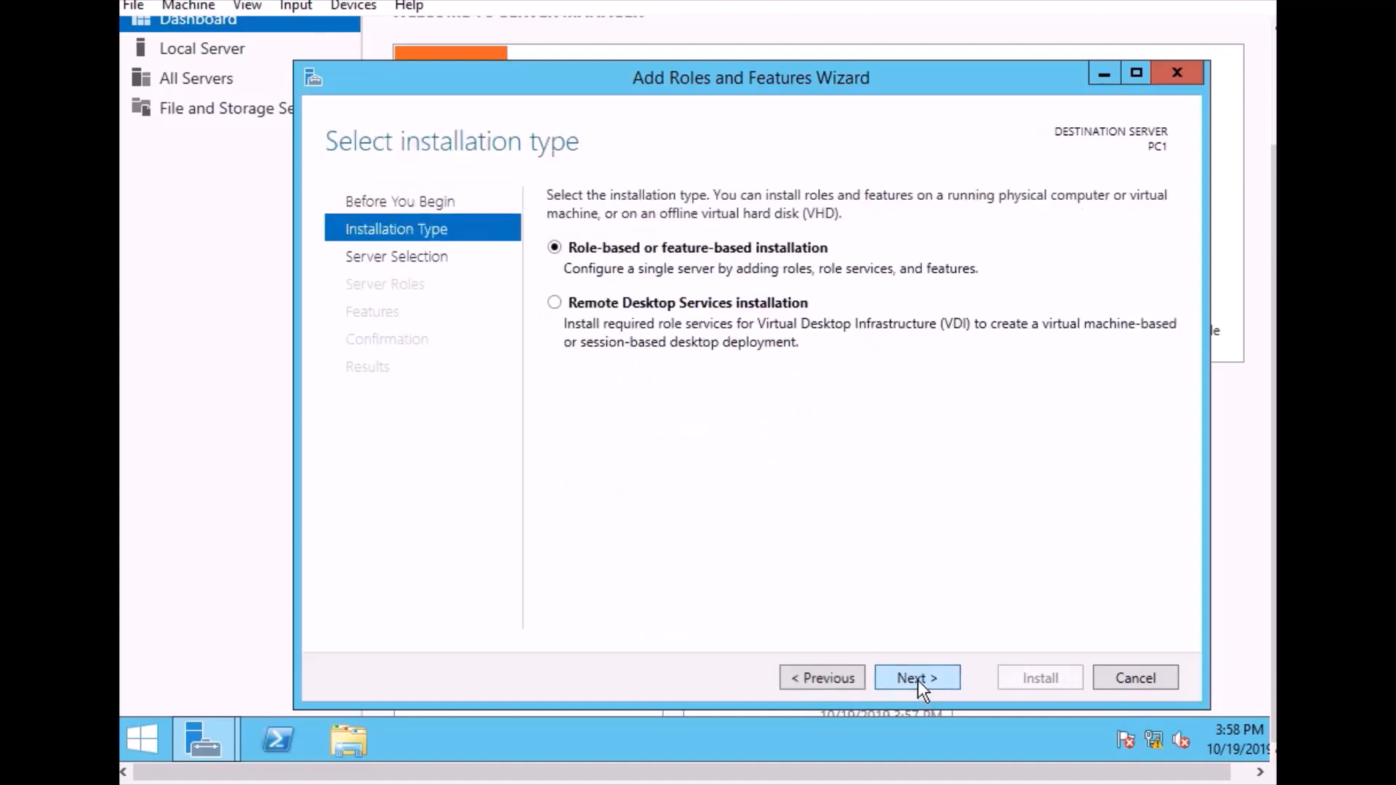
pyautogui.click(917, 679)
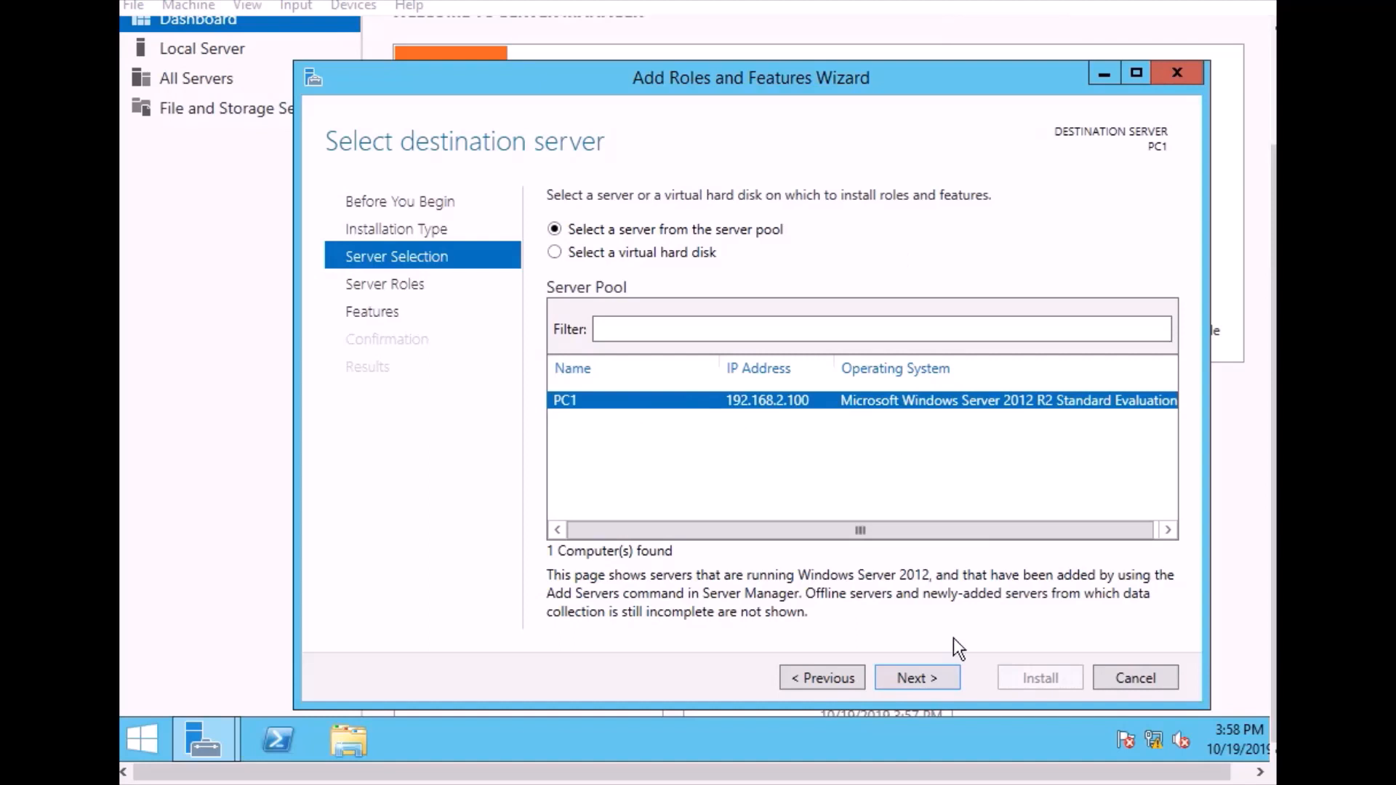
pyautogui.click(918, 674)
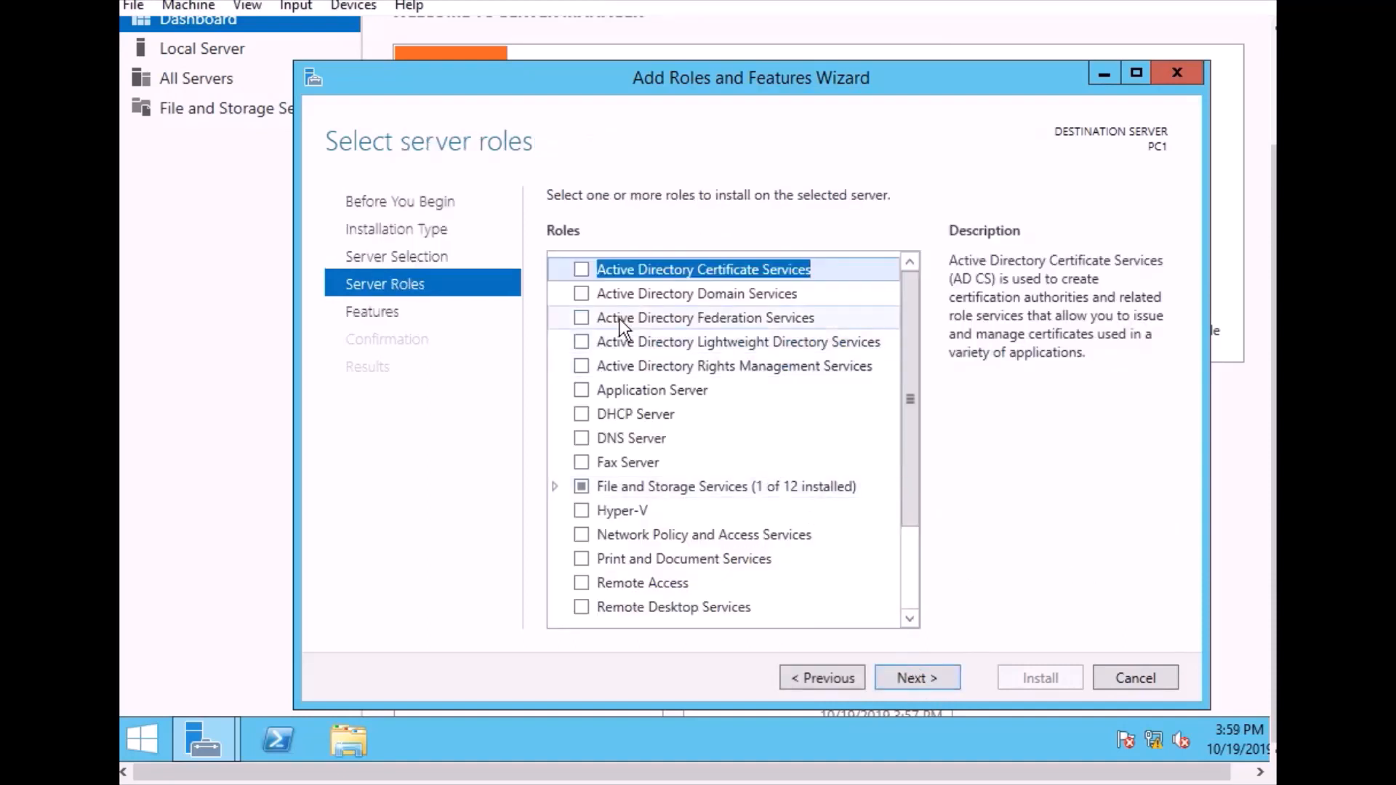
# Install the Active Directory Domain Services role with its required features and management tools, and close the wizard once installation completes
pyautogui.click(581, 294)
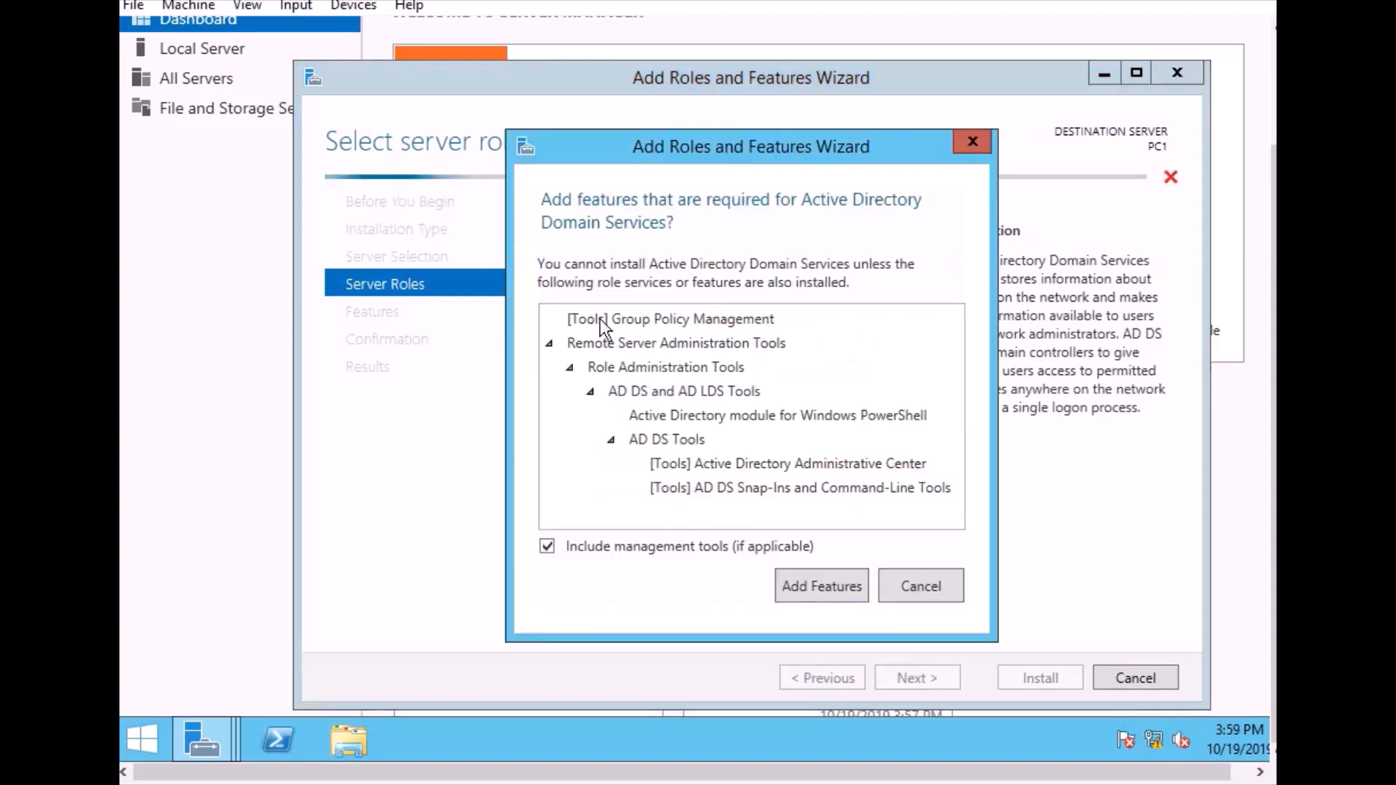
pyautogui.click(817, 587)
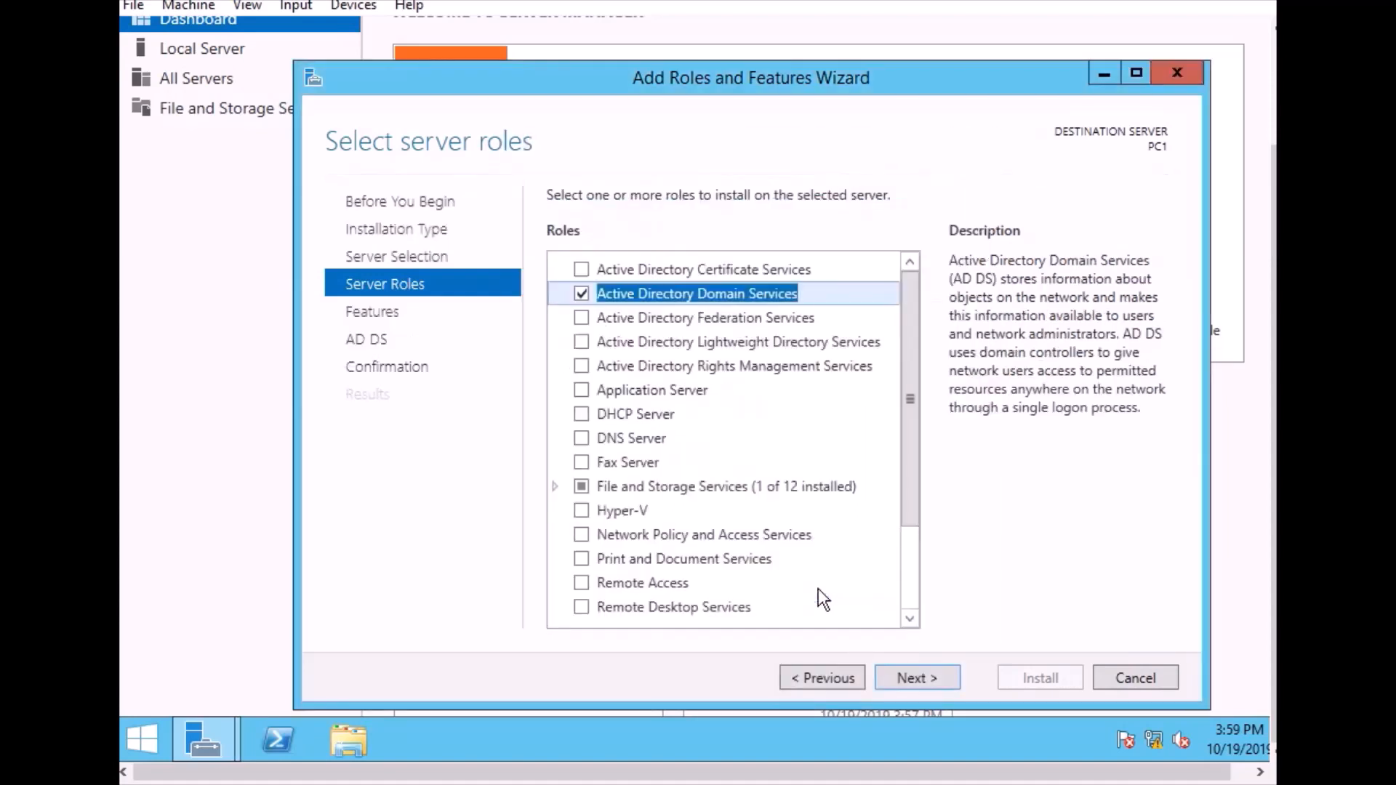
pyautogui.click(904, 676)
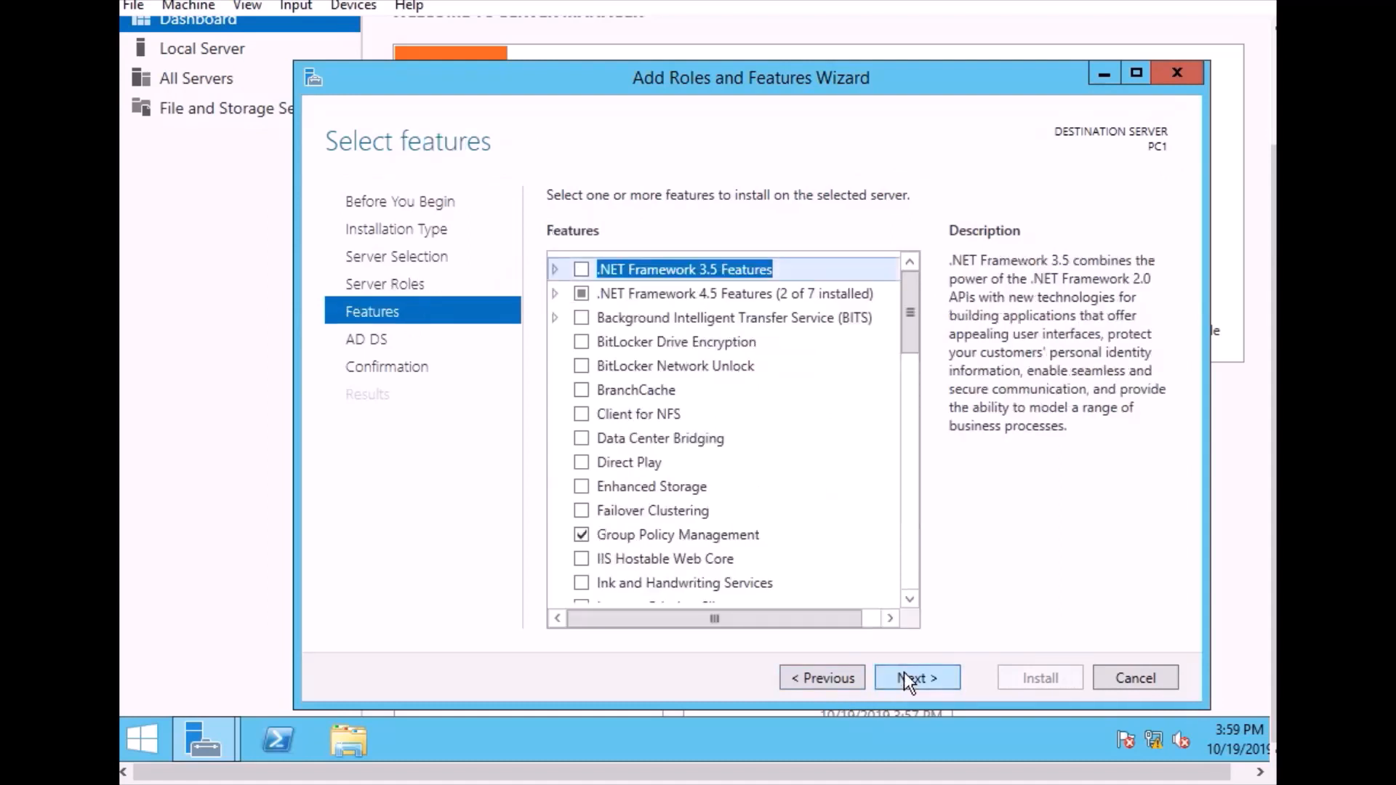
pyautogui.click(905, 677)
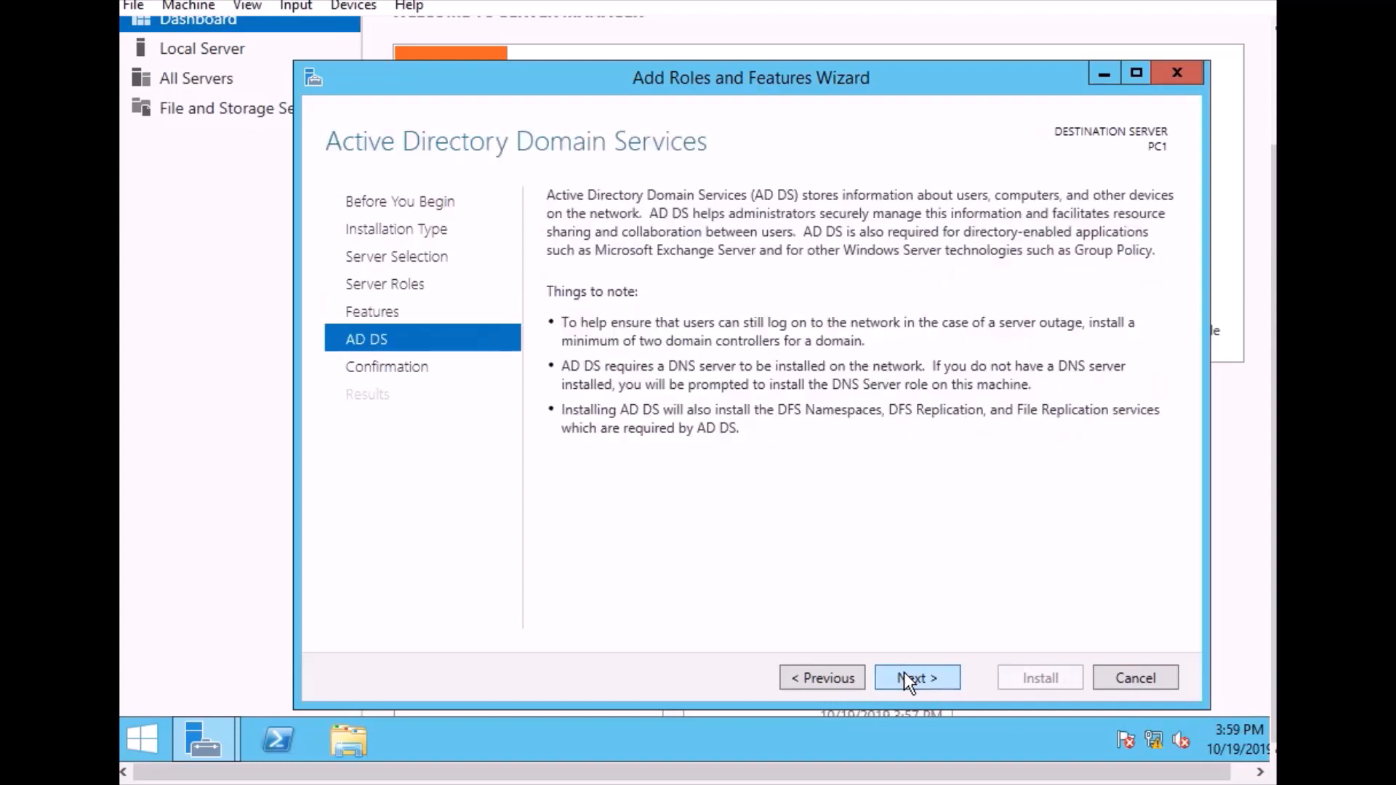
pyautogui.click(904, 676)
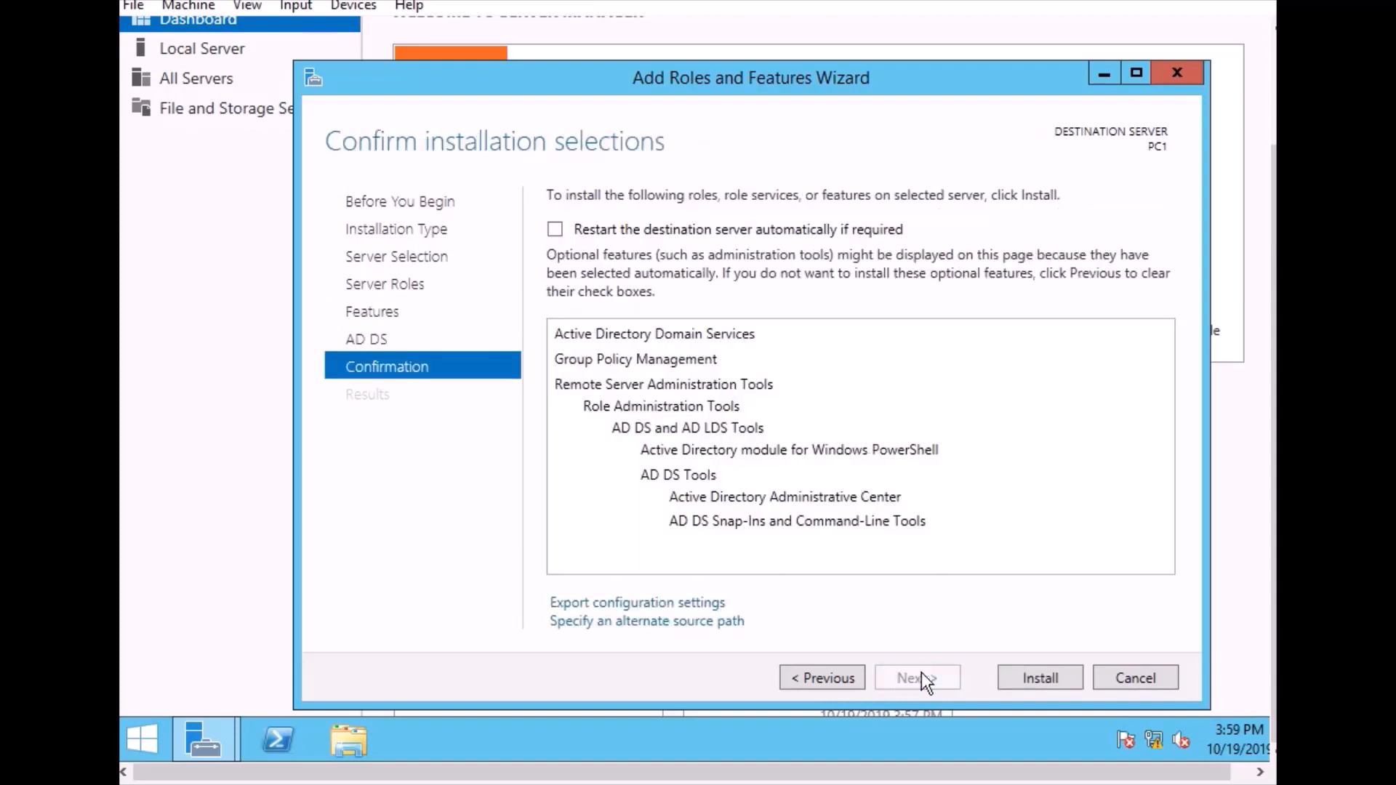
pyautogui.click(1021, 680)
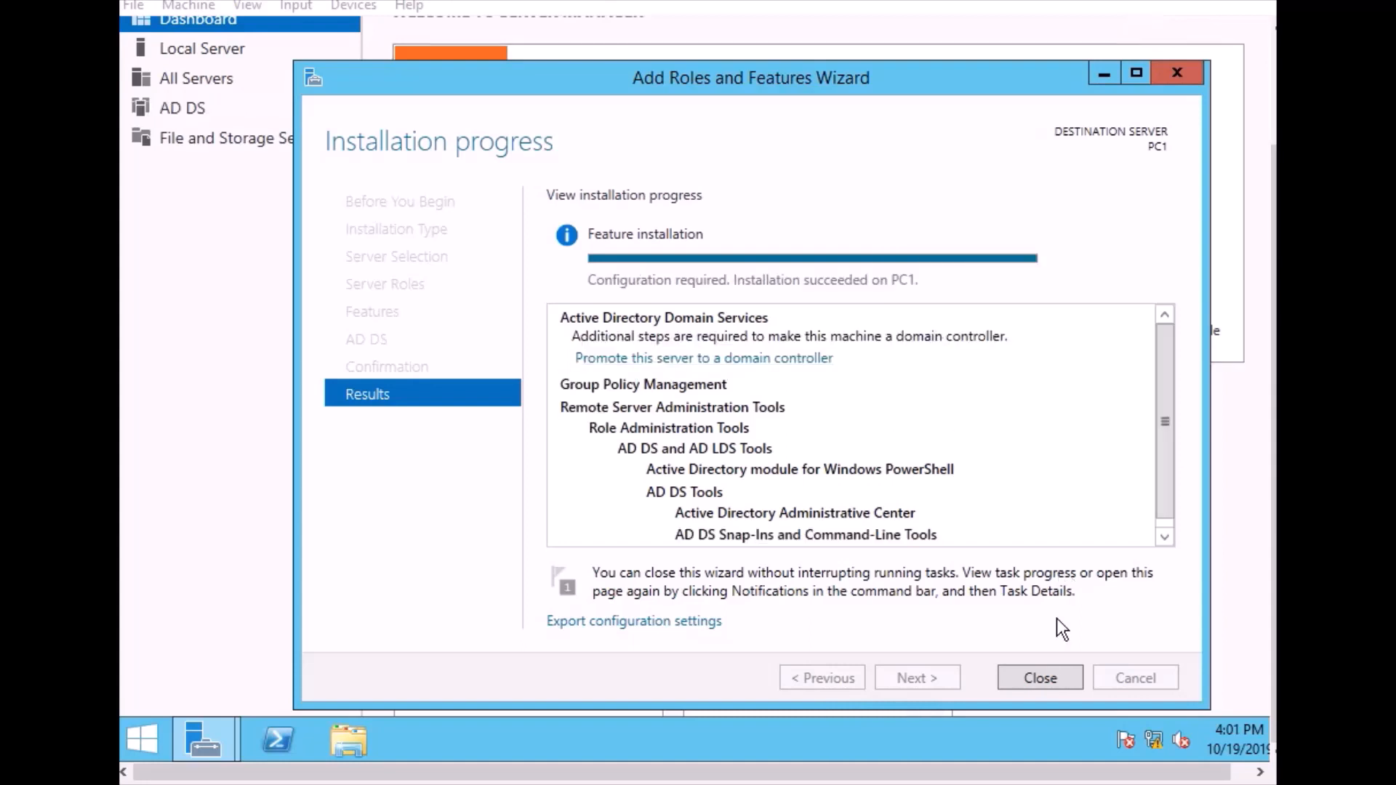
pyautogui.click(1041, 678)
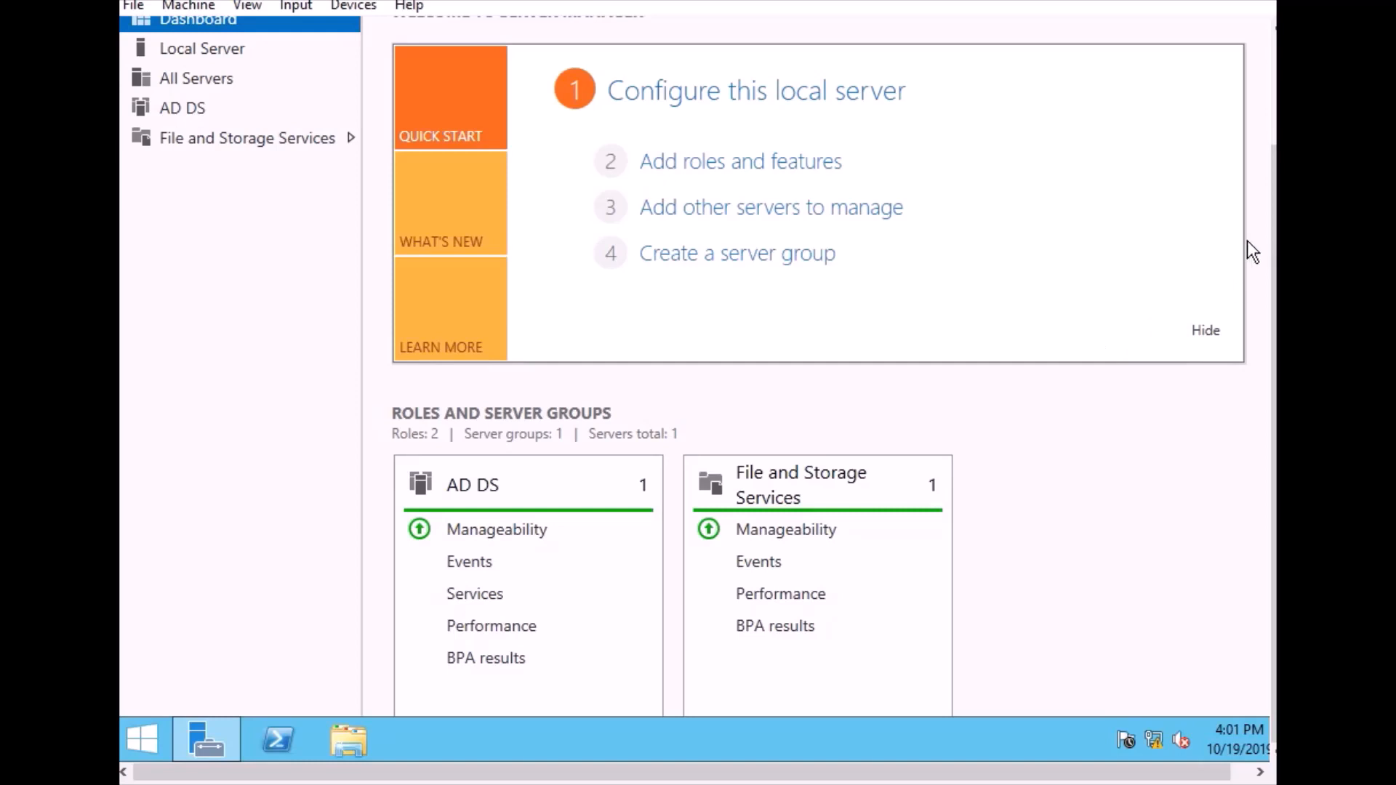
# Start promoting the server to a domain controller, adding a new forest with the root domain name salo.local
pyautogui.moveTo(1273, 243); pyautogui.dragTo(1273, 128)
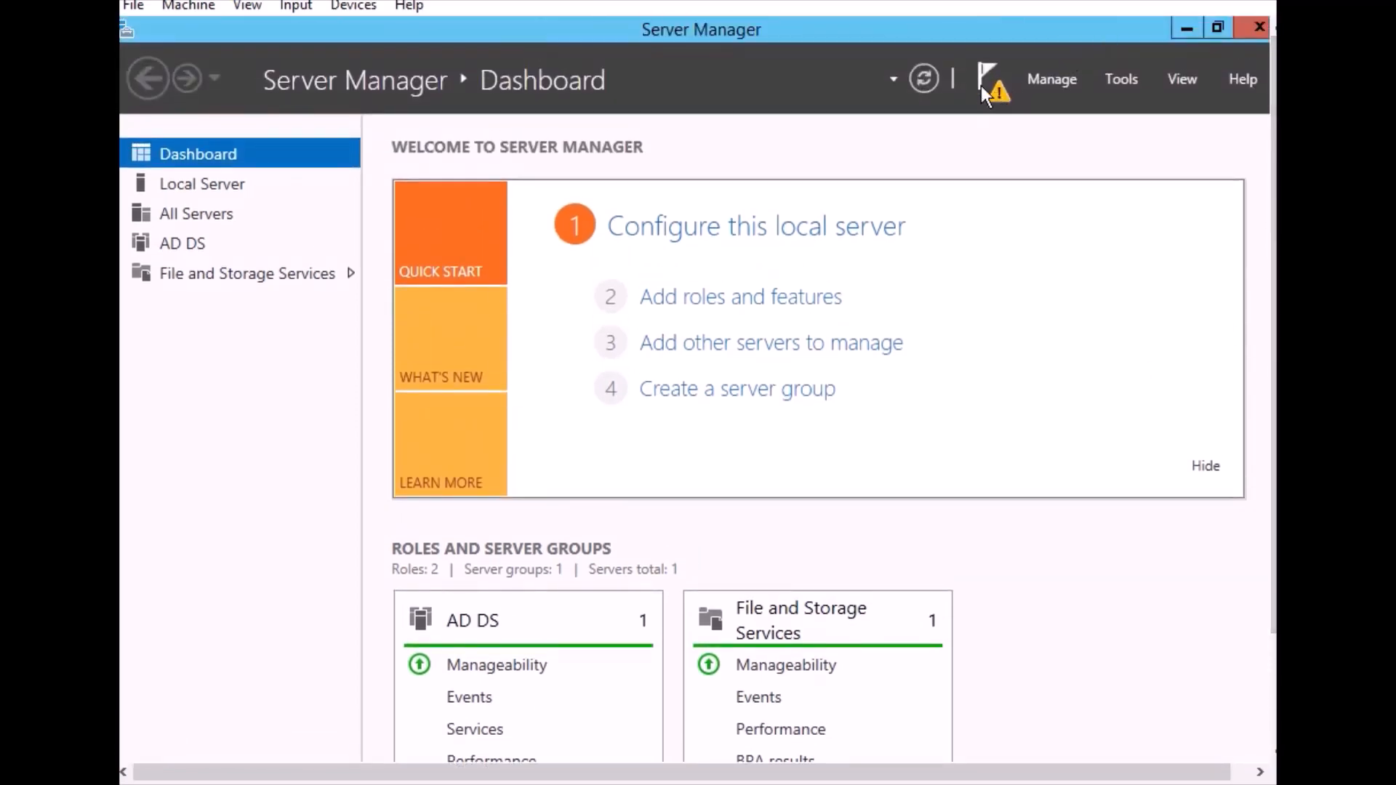
pyautogui.click(999, 89)
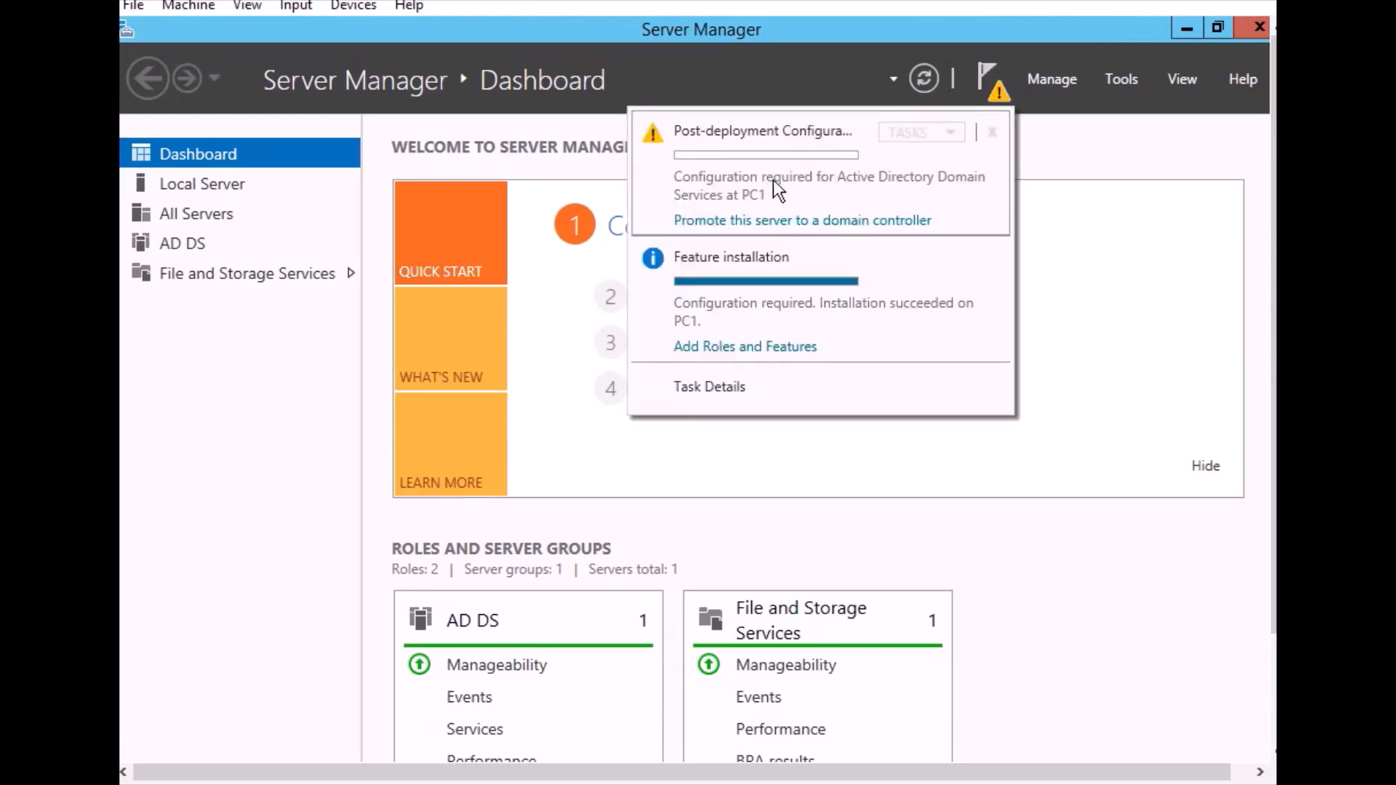
pyautogui.click(796, 229)
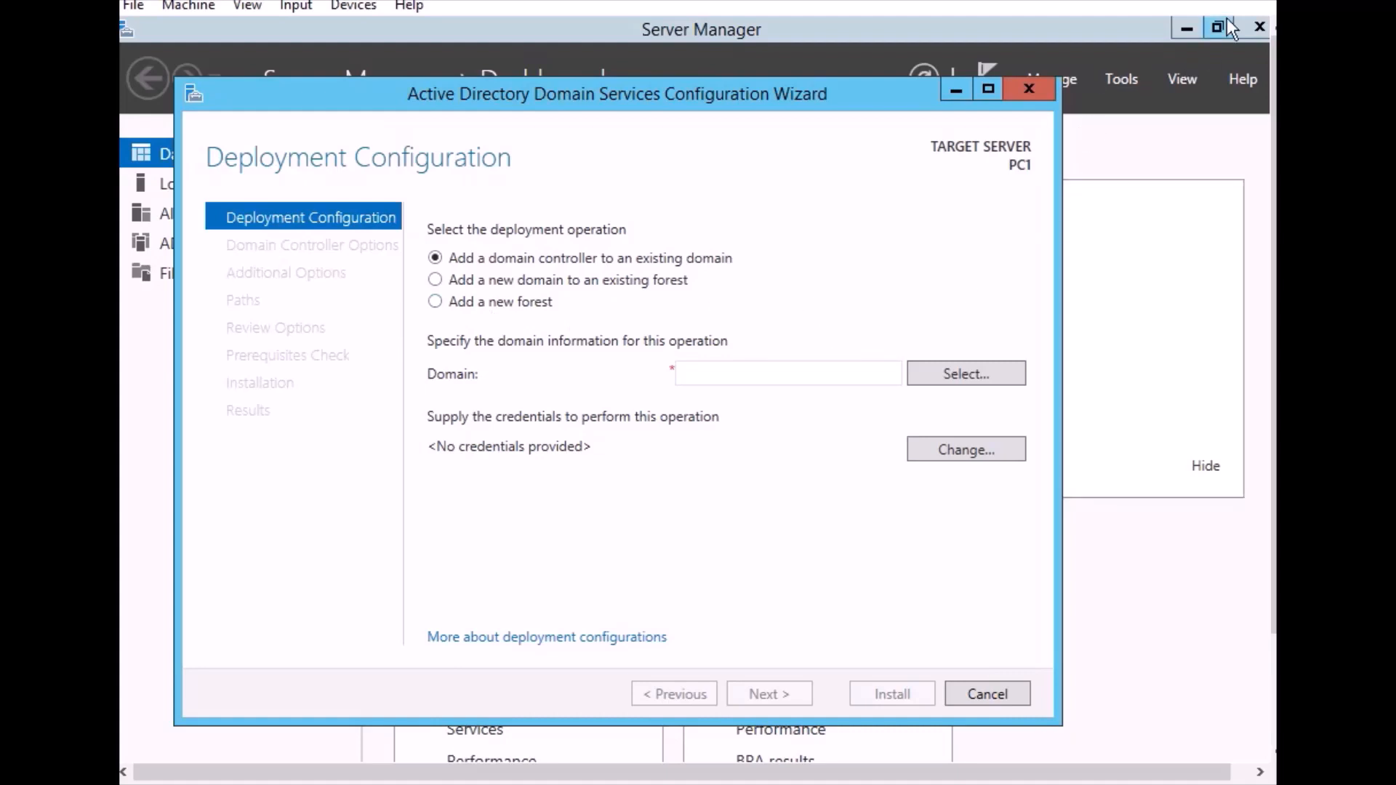
pyautogui.click(435, 301)
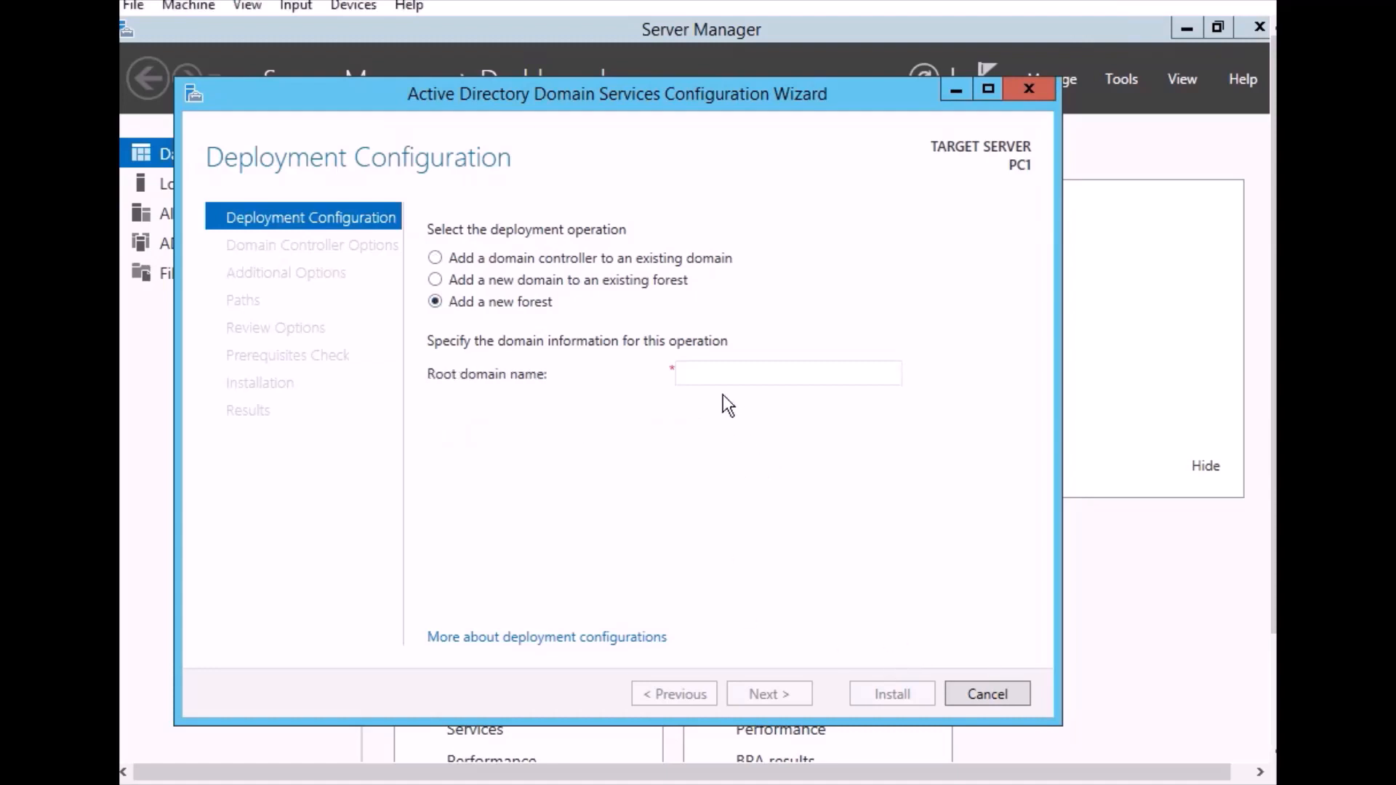
pyautogui.click(710, 380)
pyautogui.write('salo')
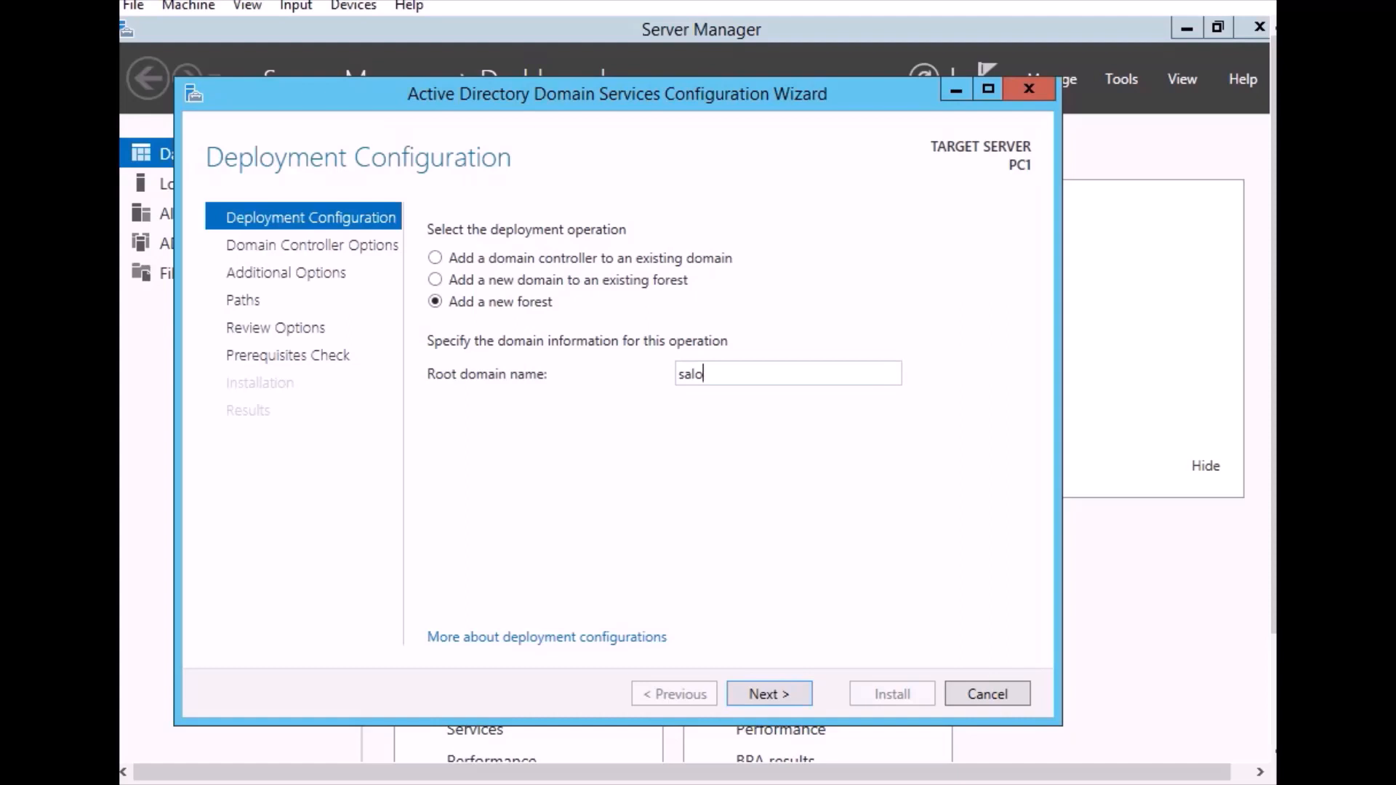
pyautogui.write('.local')
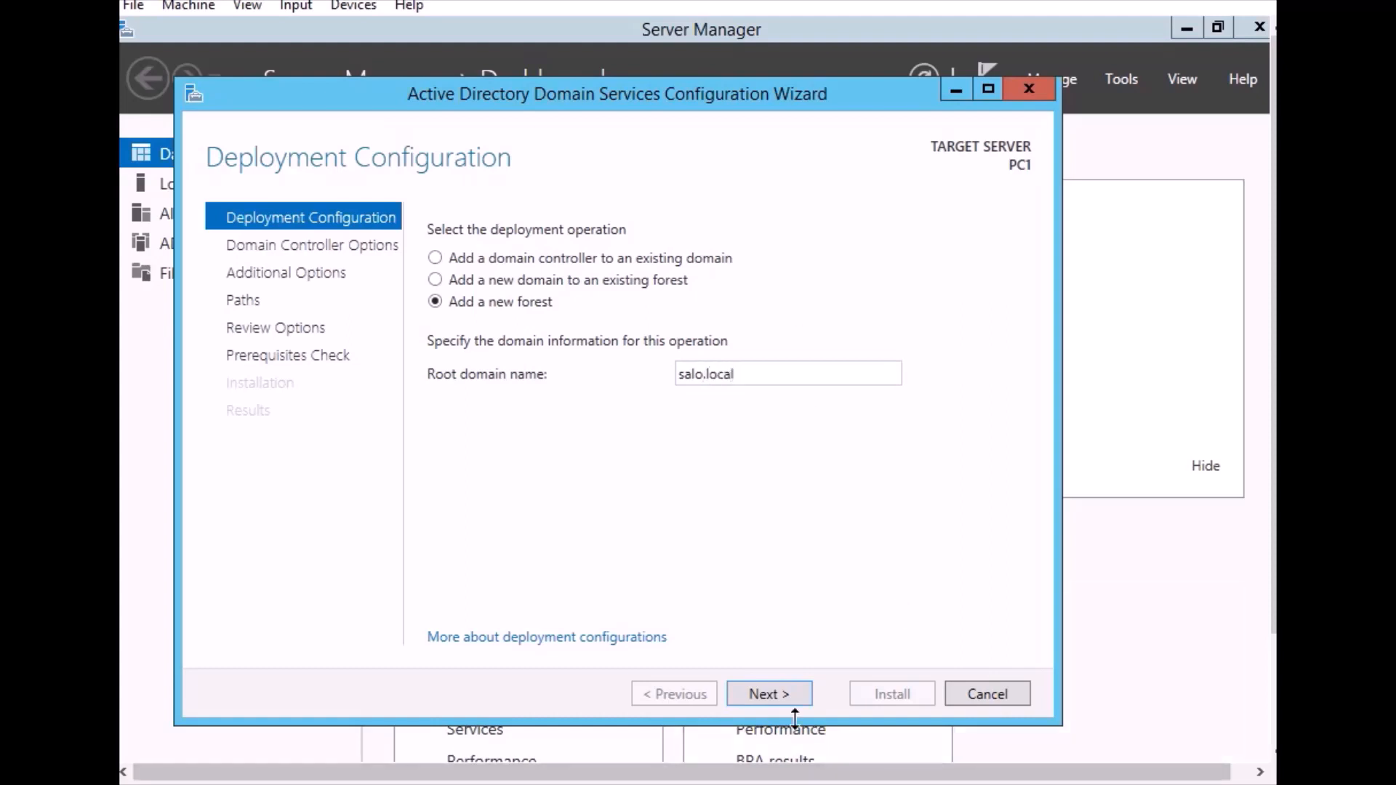
pyautogui.click(774, 699)
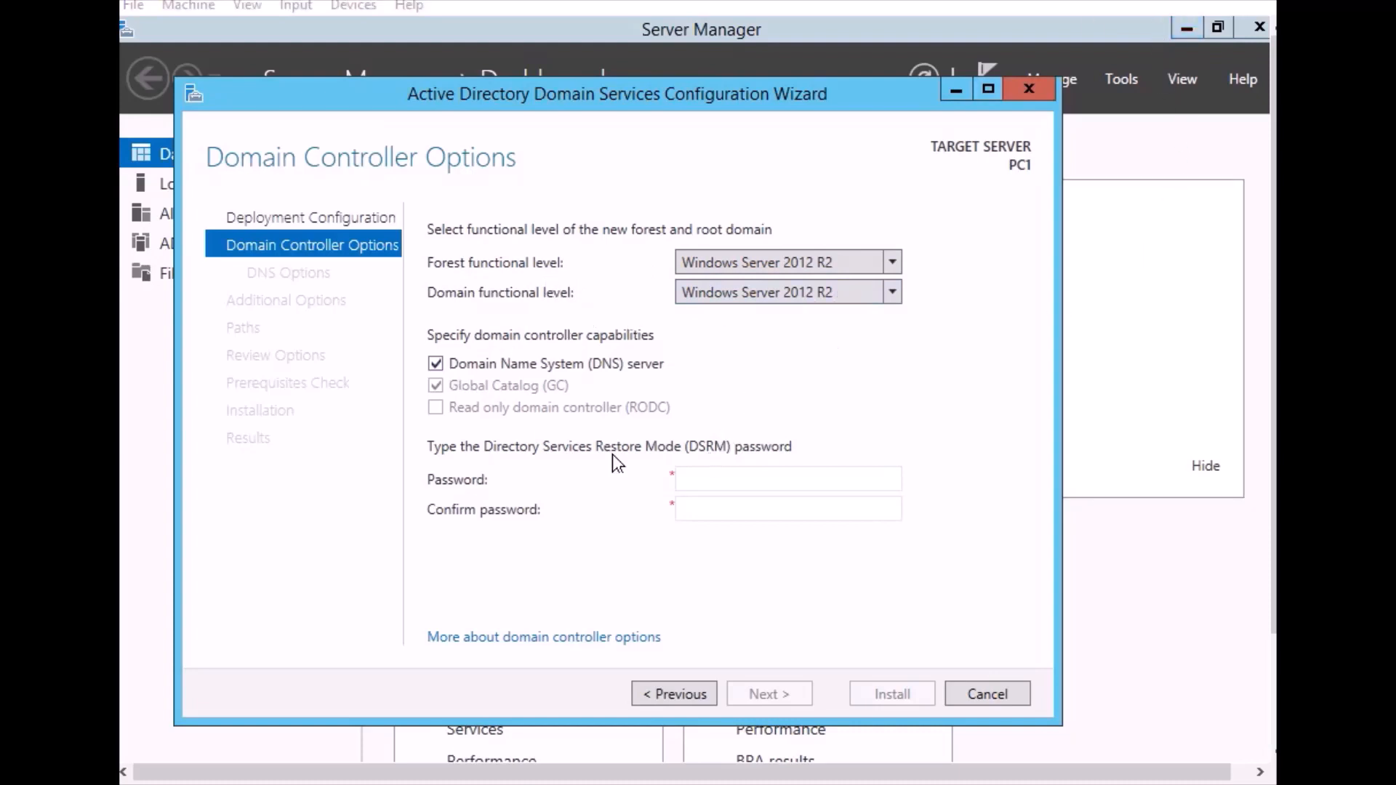
# Enter and confirm the Directory Services Restore Mode password, keeping the Windows Server 2012 R2 functional levels and the DNS server option
pyautogui.click(705, 478)
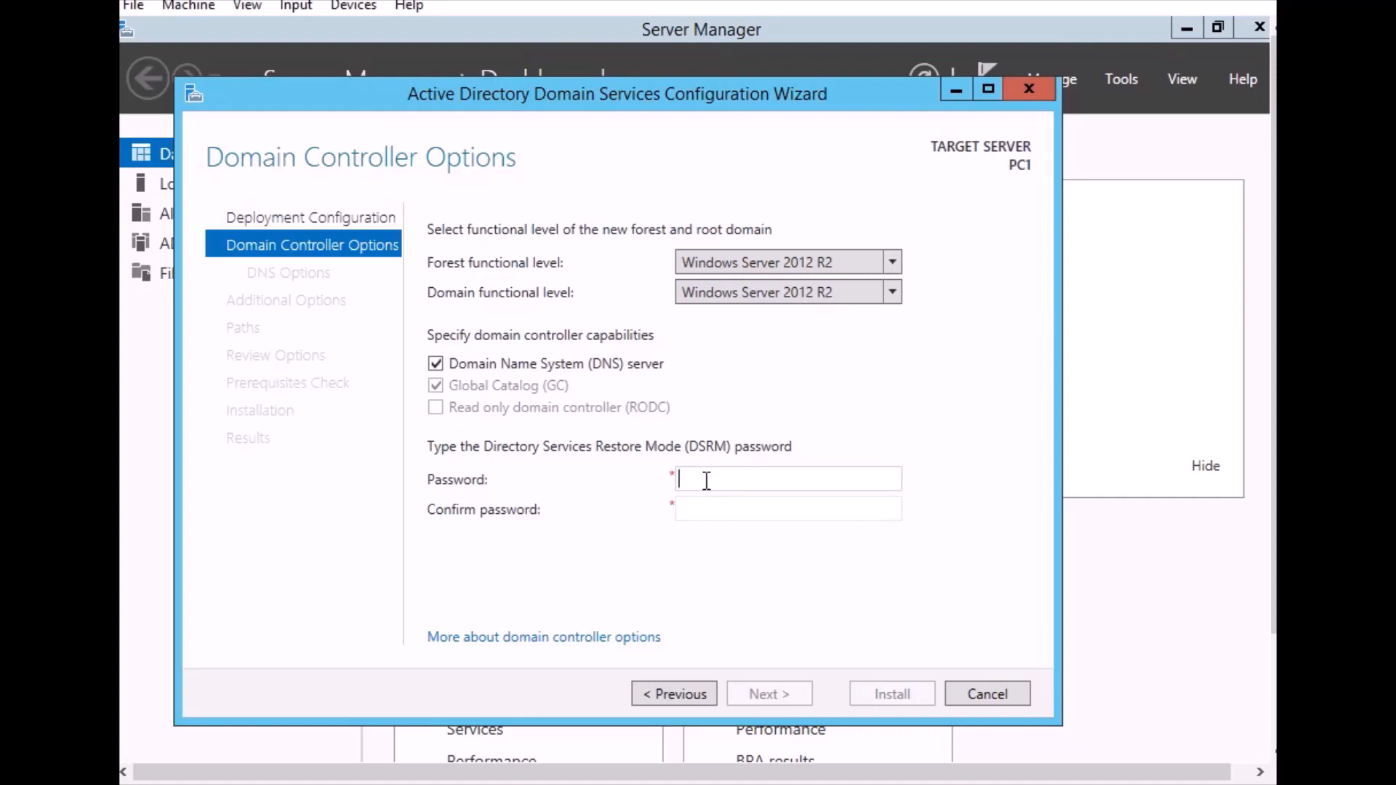
pyautogui.write('••••••••')
pyautogui.press('BackSpace')
pyautogui.press('BackSpace')
pyautogui.press('BackSpace')
pyautogui.press('BackSpace')
pyautogui.press('BackSpace')
pyautogui.press('BackSpace')
pyautogui.press('BackSpace')
pyautogui.press('BackSpace')
pyautogui.press('BackSpace')
pyautogui.write('••••••••')
pyautogui.press('Tab')
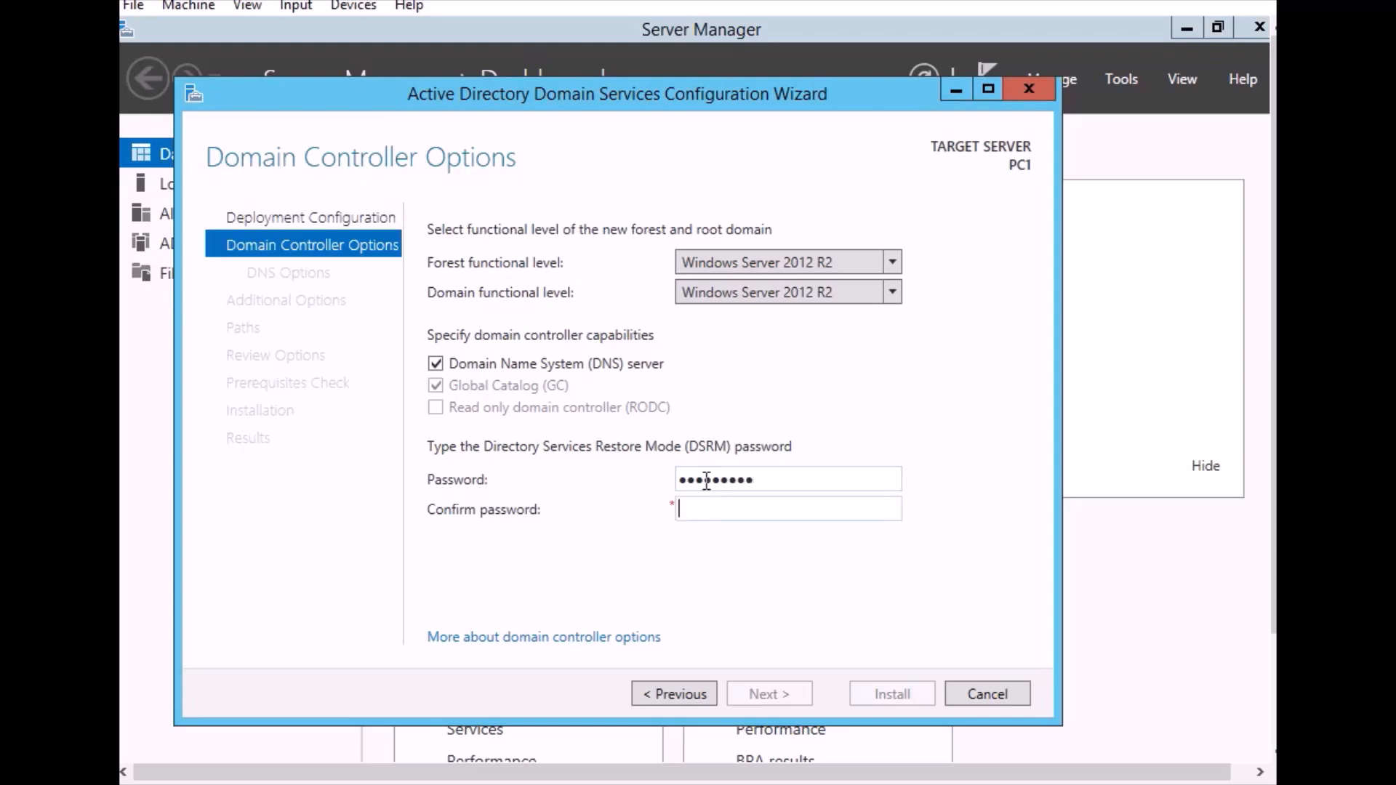
pyautogui.write('••••••••••')
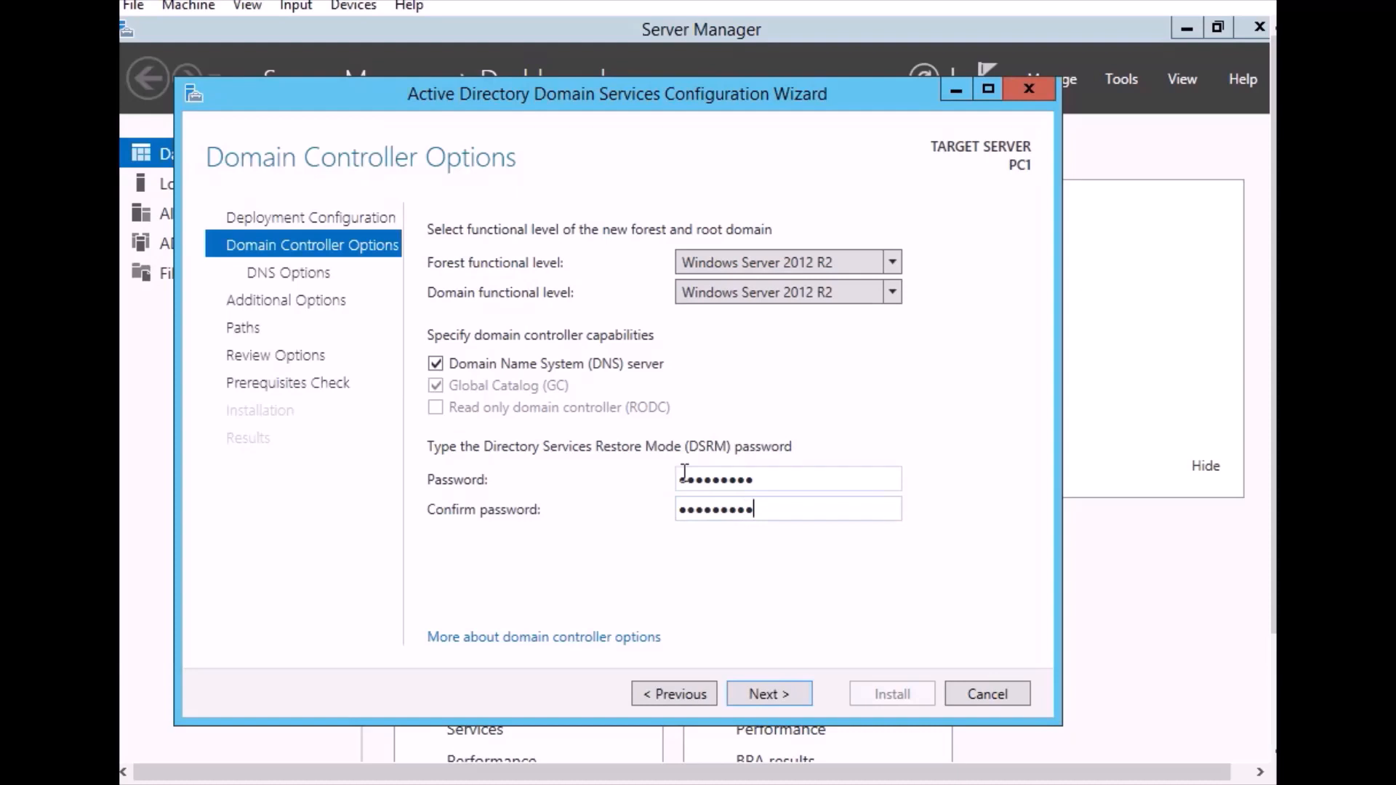
pyautogui.click(770, 696)
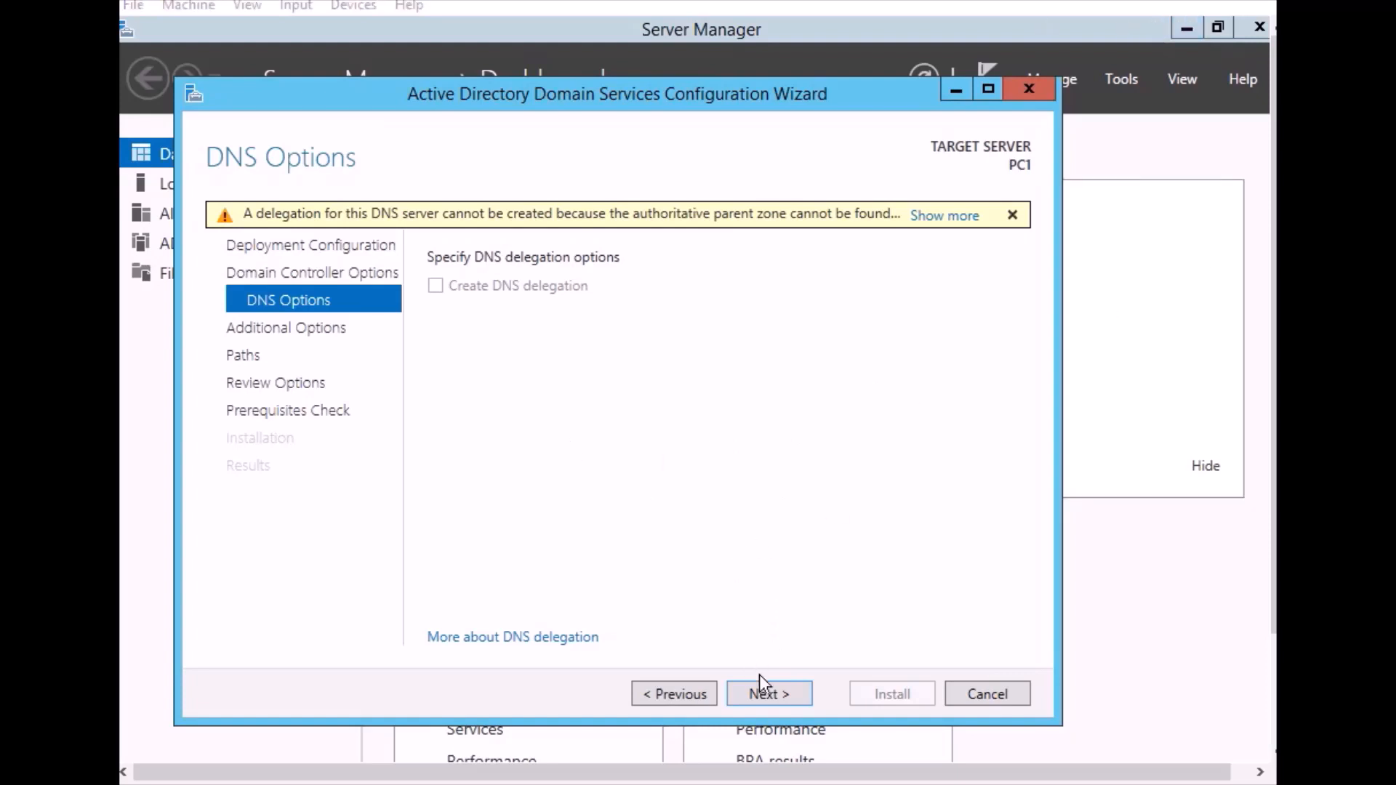
# Accept the default DNS options, NetBIOS name SALO and AD DS folder paths, run the prerequisites check, and install the domain controller
pyautogui.click(770, 689)
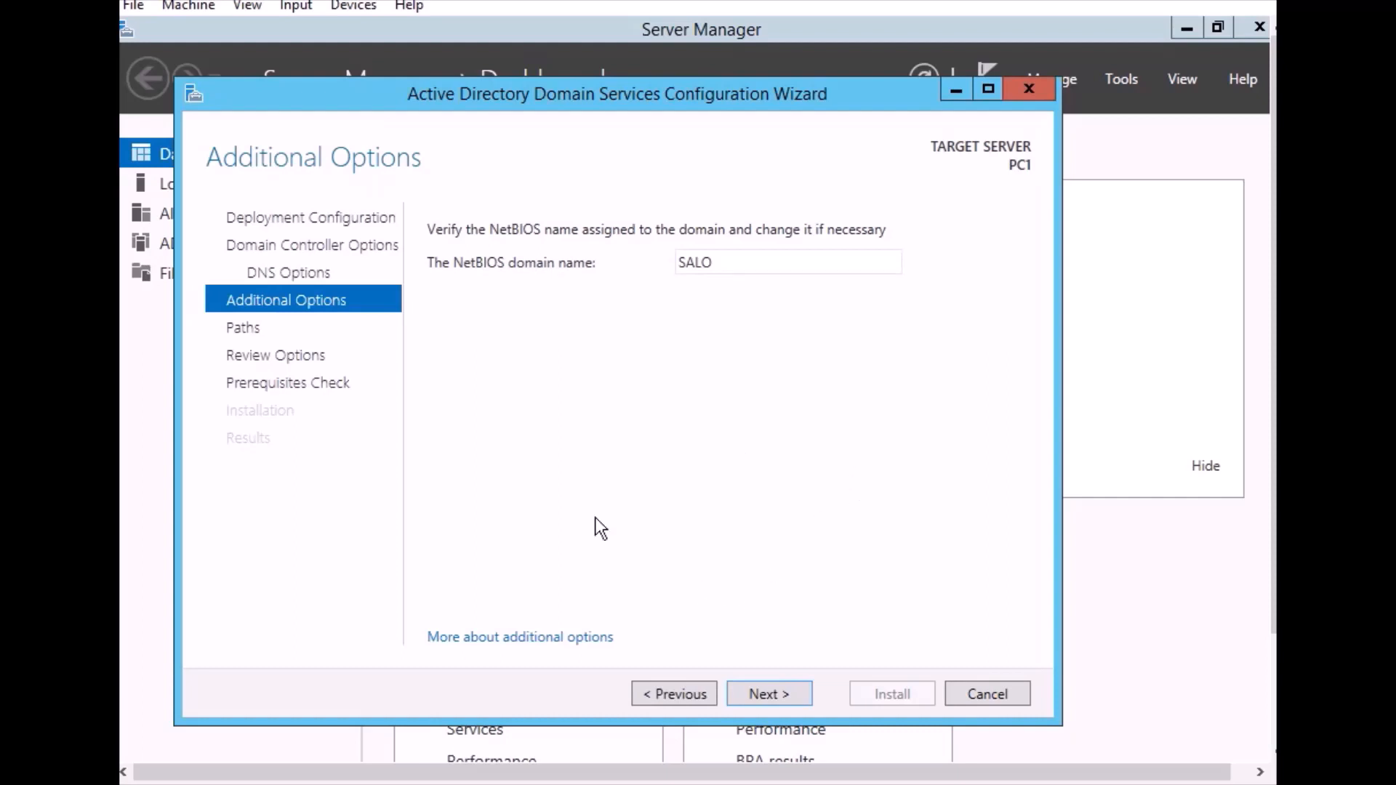
pyautogui.click(761, 699)
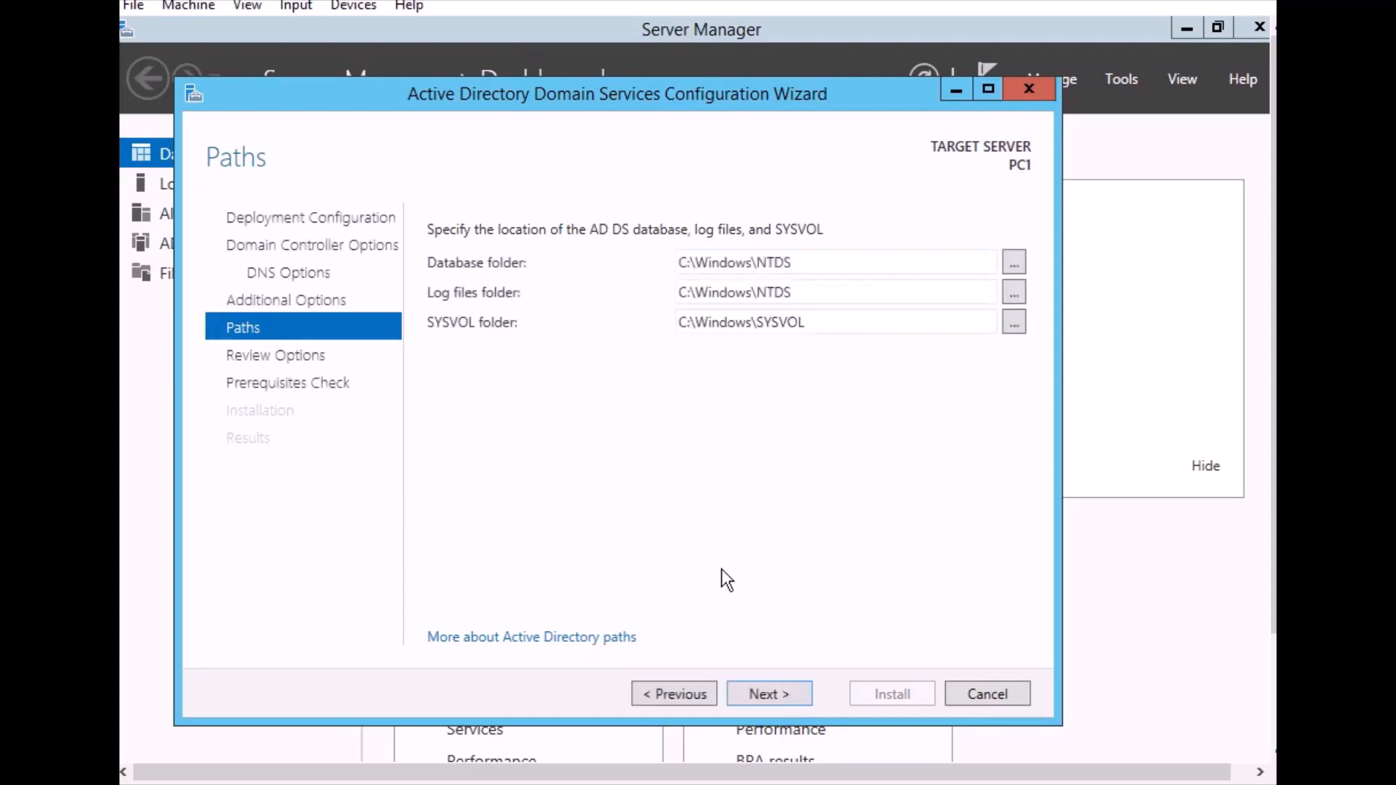
pyautogui.click(780, 695)
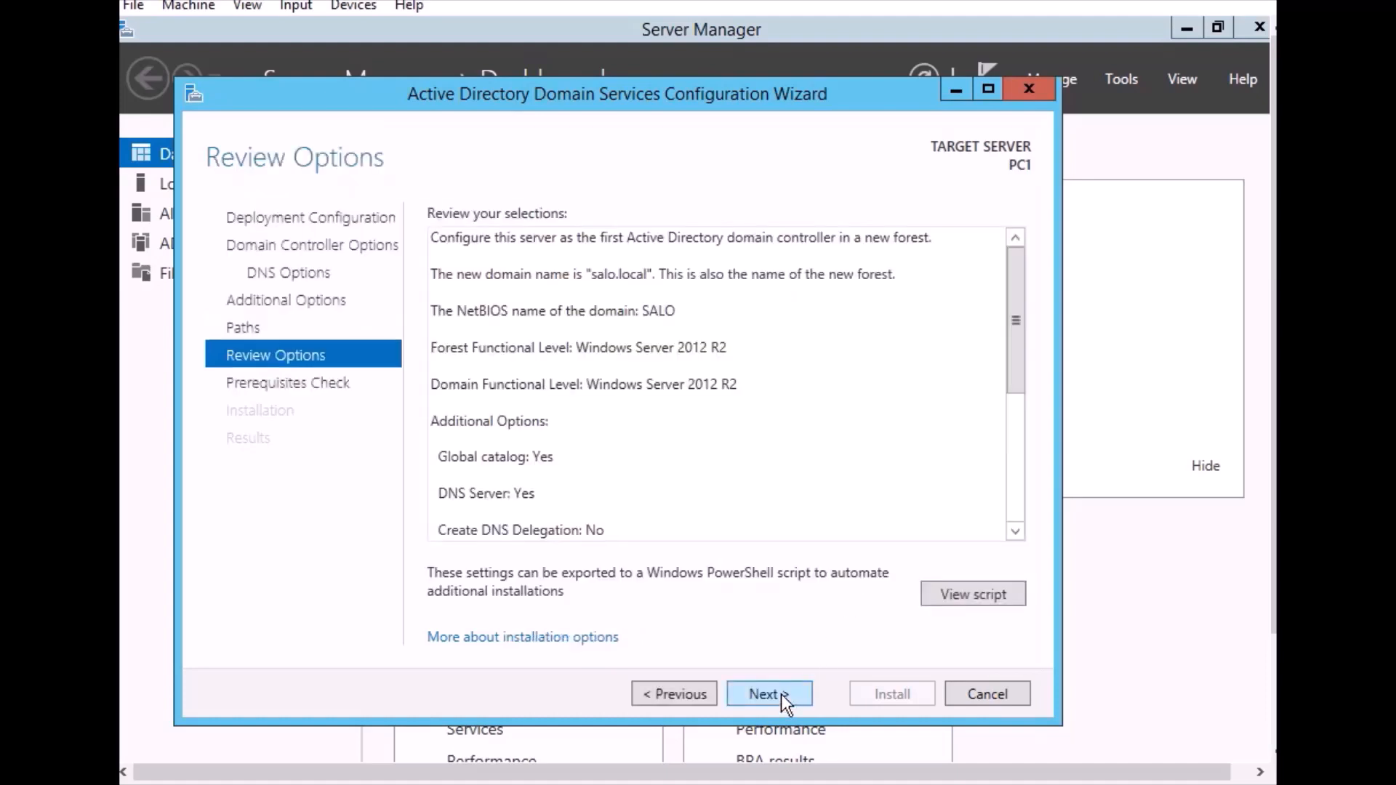
pyautogui.click(781, 694)
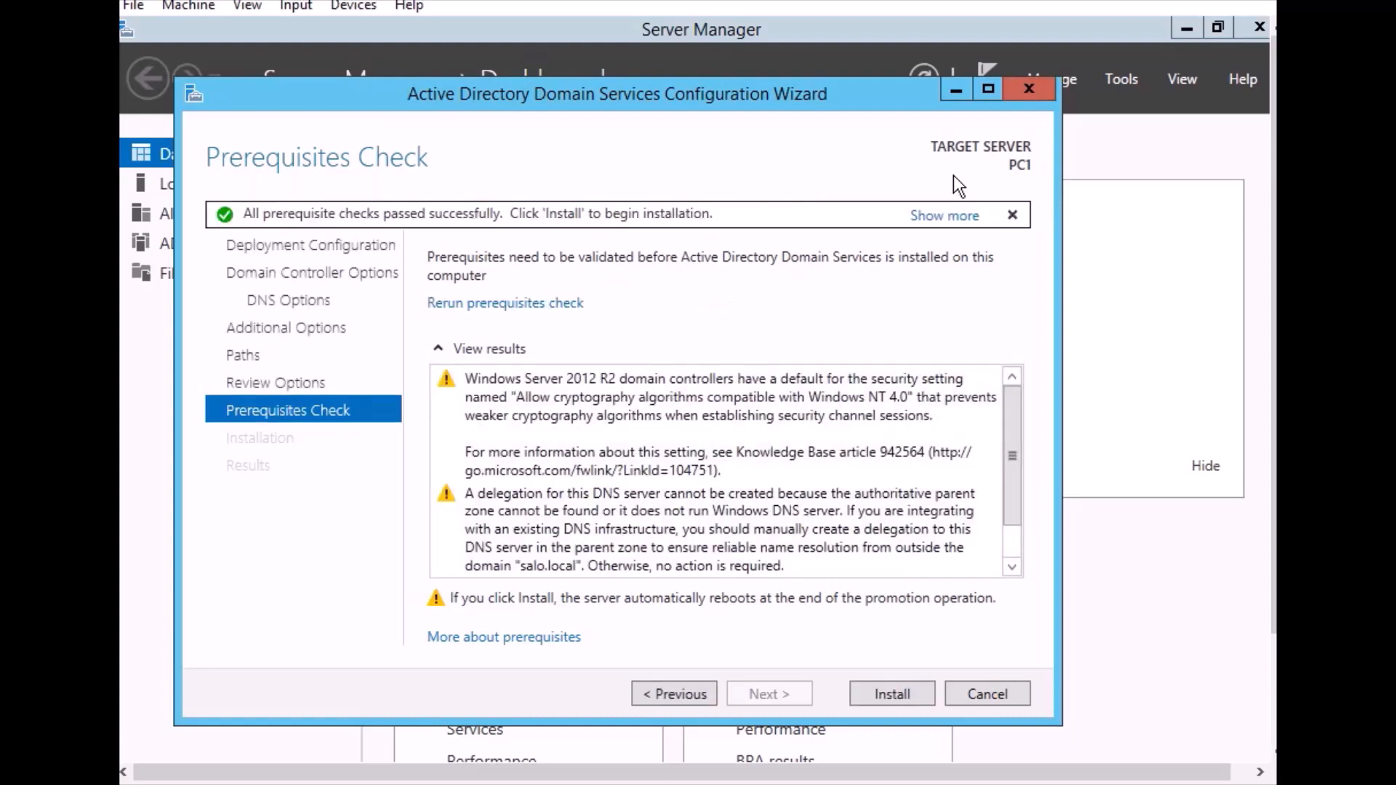
pyautogui.click(1011, 509)
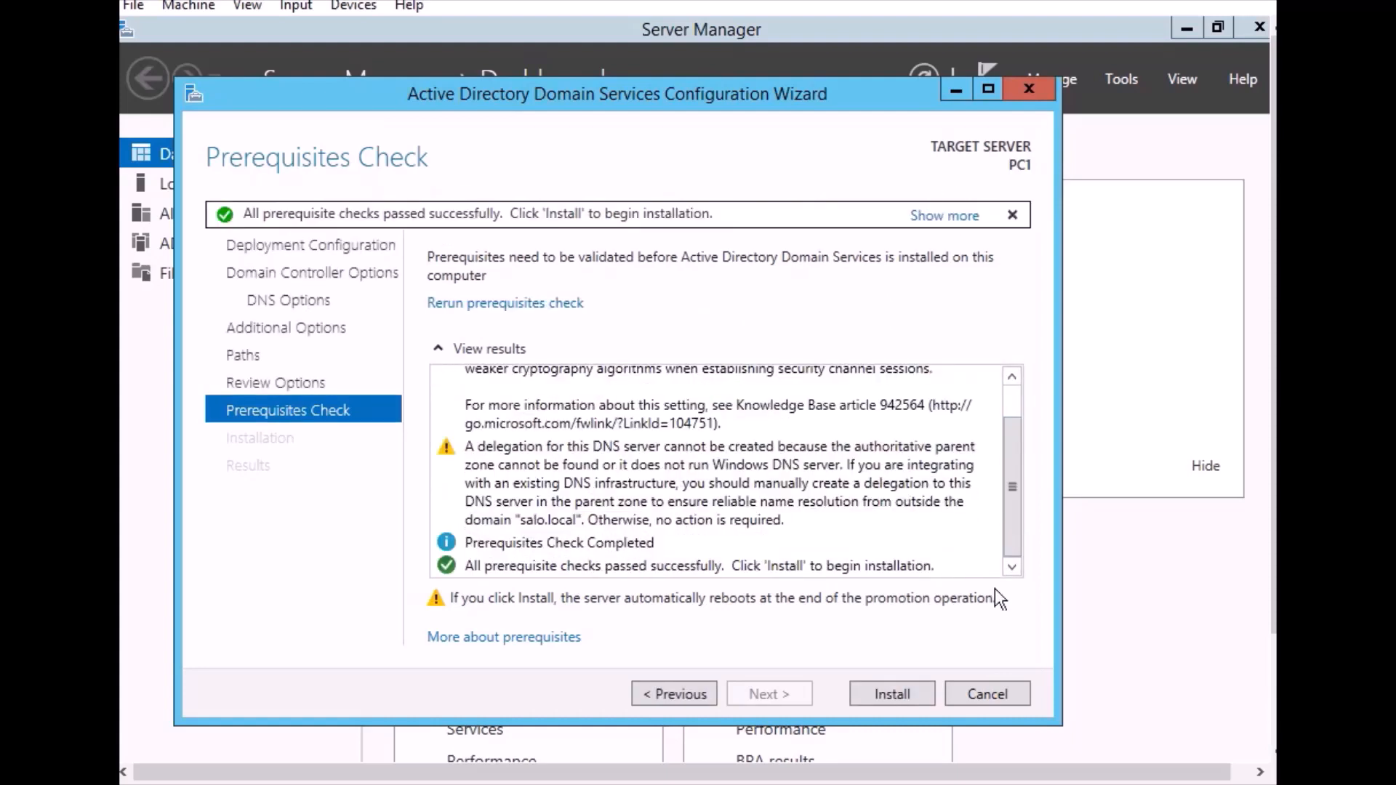
pyautogui.click(897, 689)
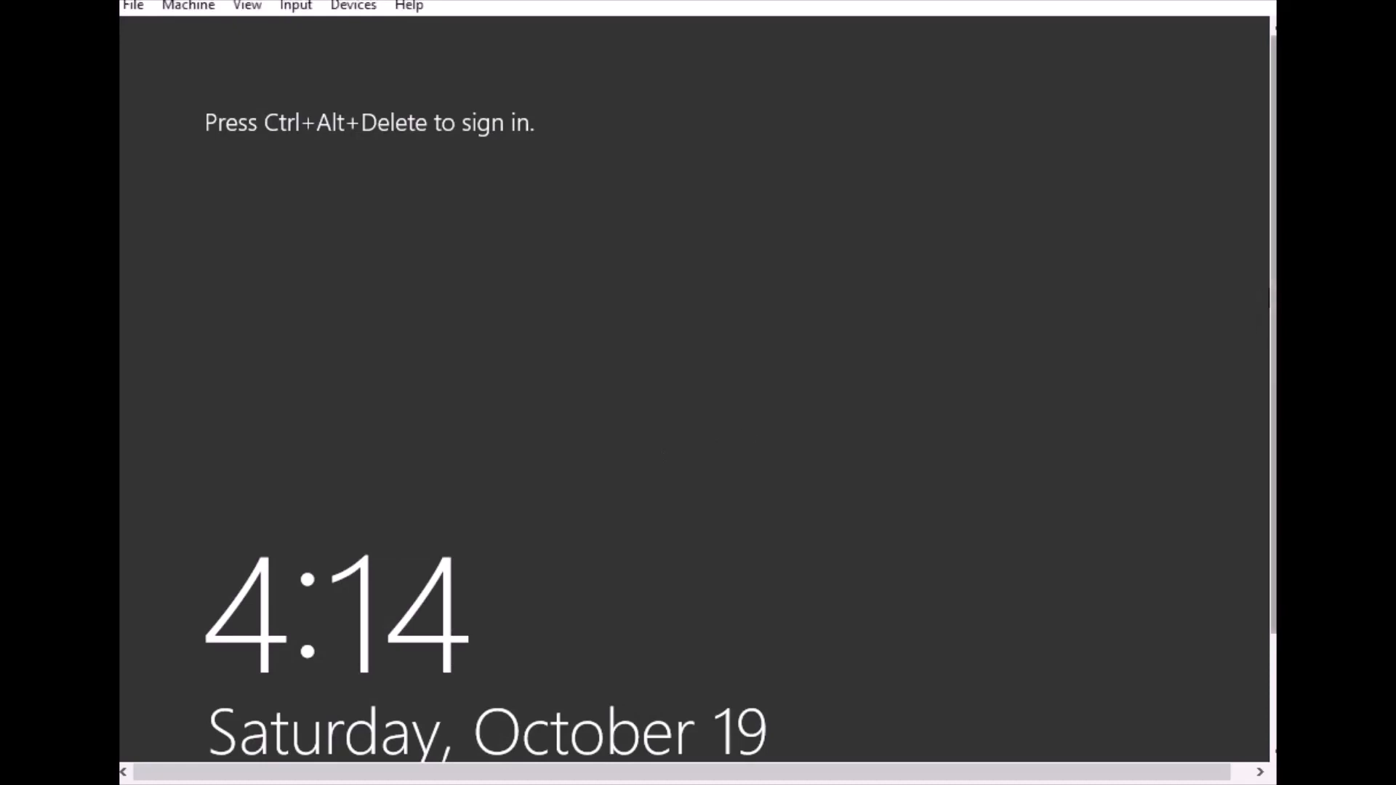
# Dismiss the virtual machine's lock screen to bring up the password prompt for SALO\Administrator
pyautogui.hotkey('ctrl', 'alt', 'Delete')
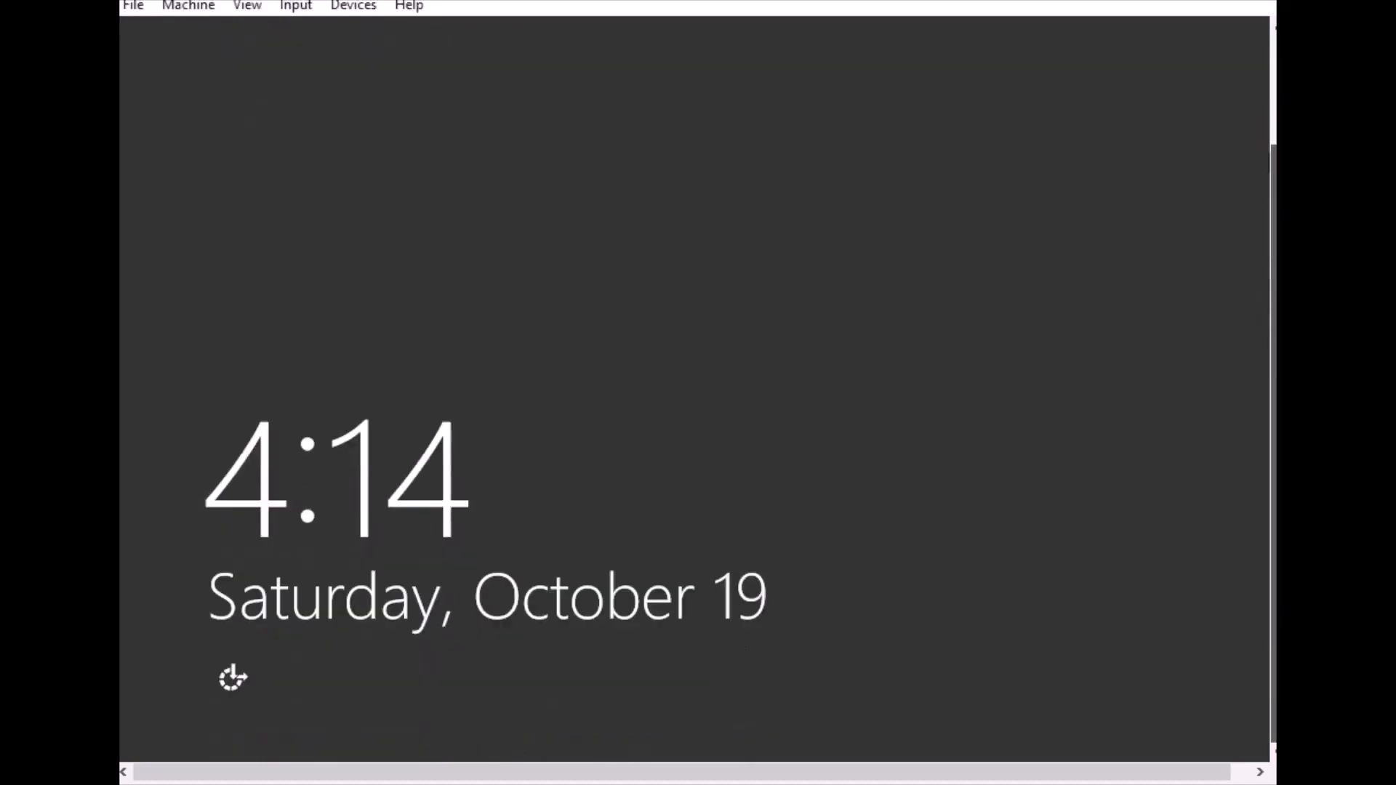
pyautogui.click(280, 18)
pyautogui.moveTo(363, 31)
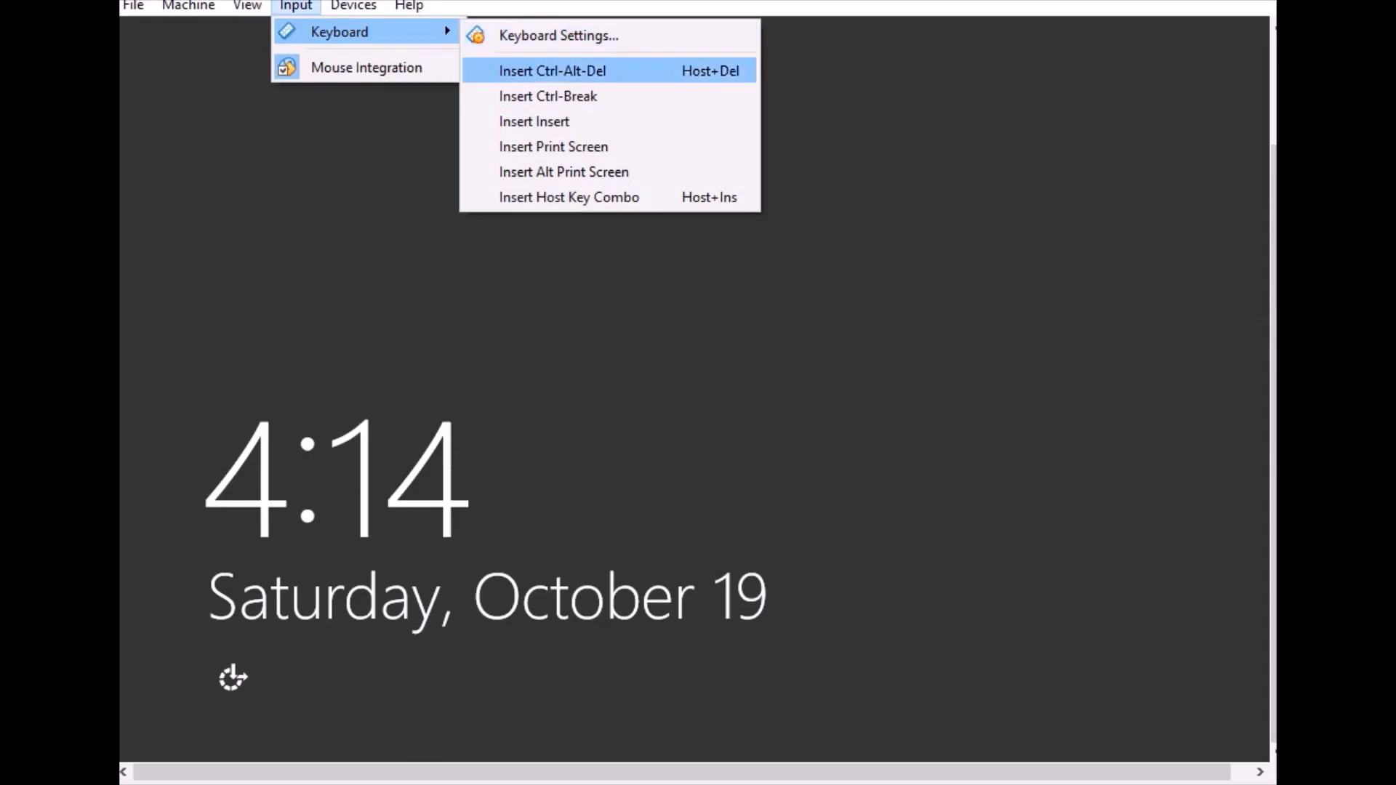
pyautogui.click(553, 71)
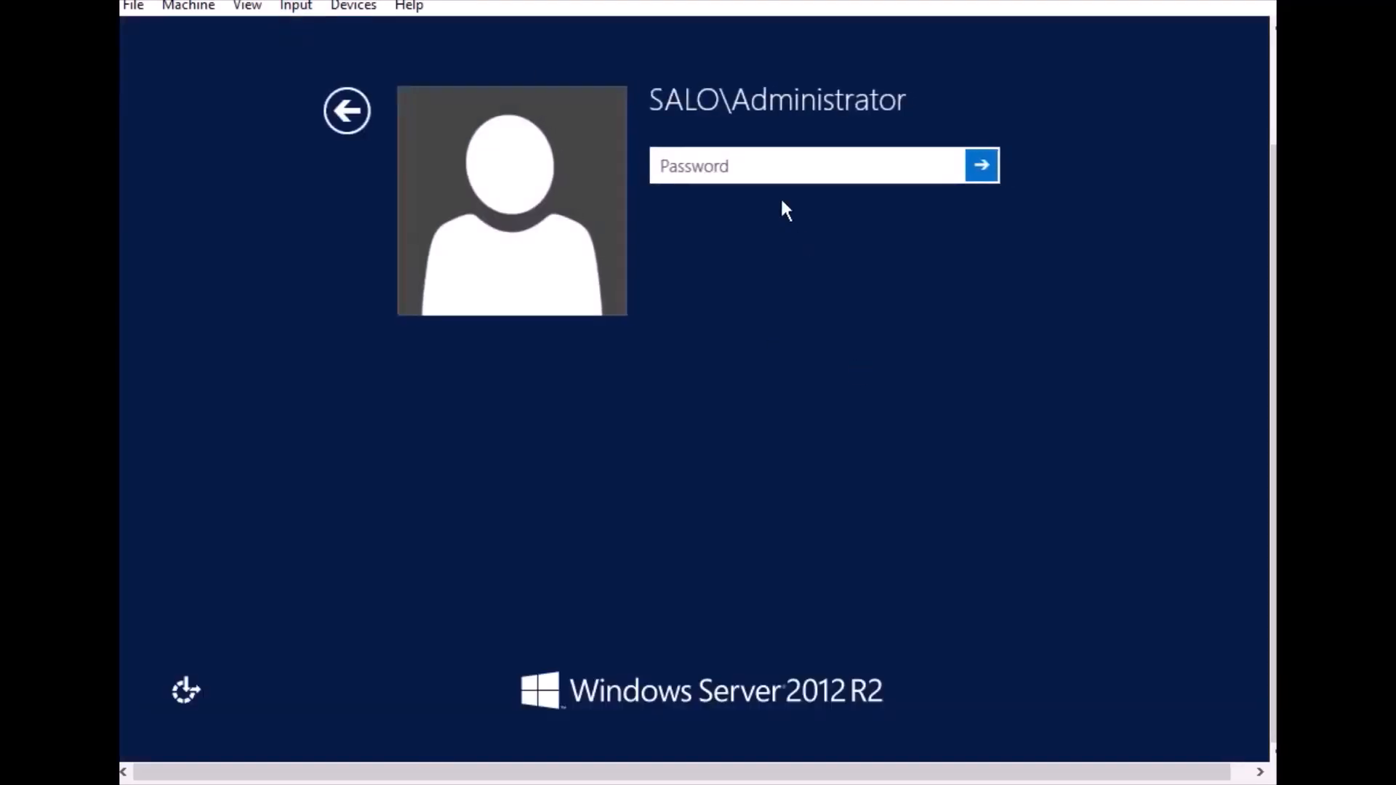
# Try to sign in as SALO\Administrator with the account password, and return to the password prompt
pyautogui.click(654, 109)
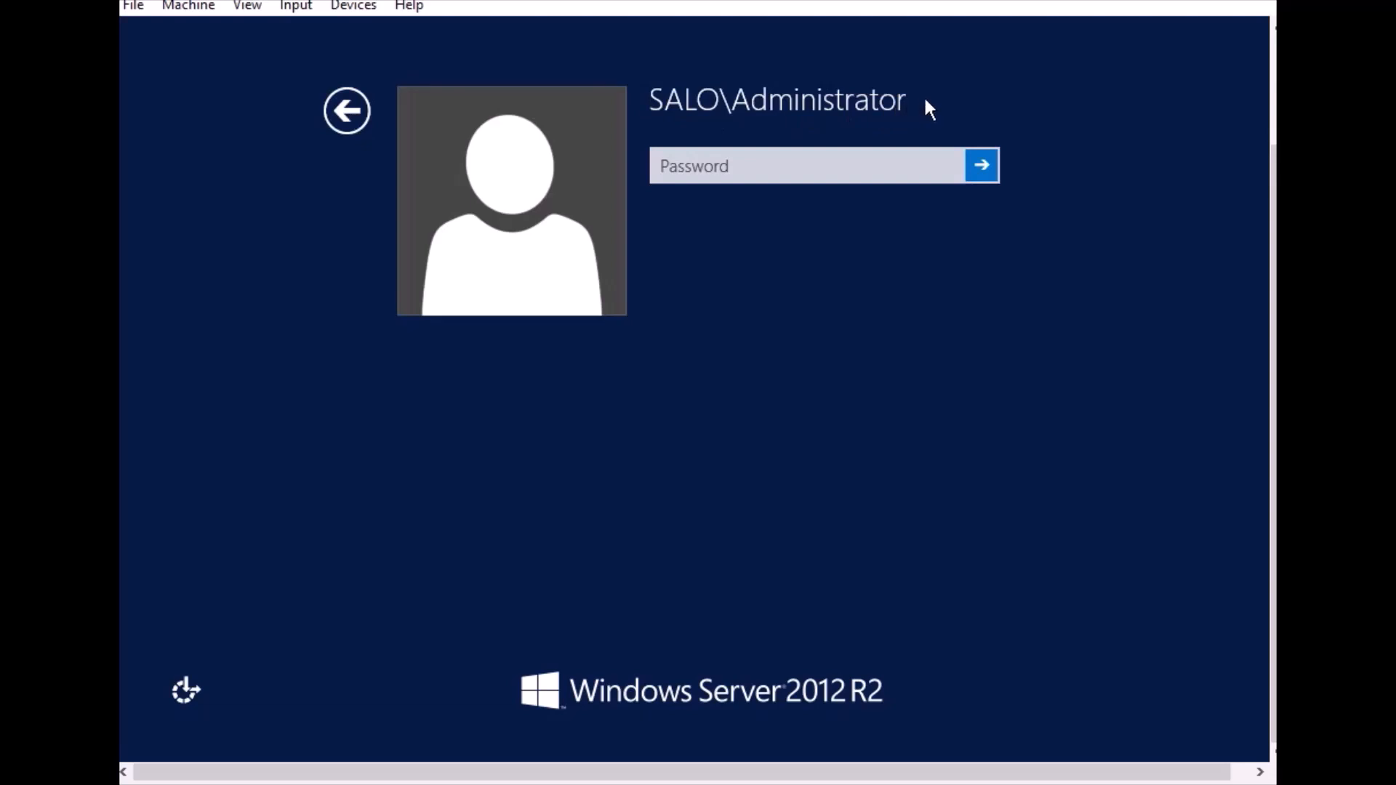
pyautogui.click(700, 169)
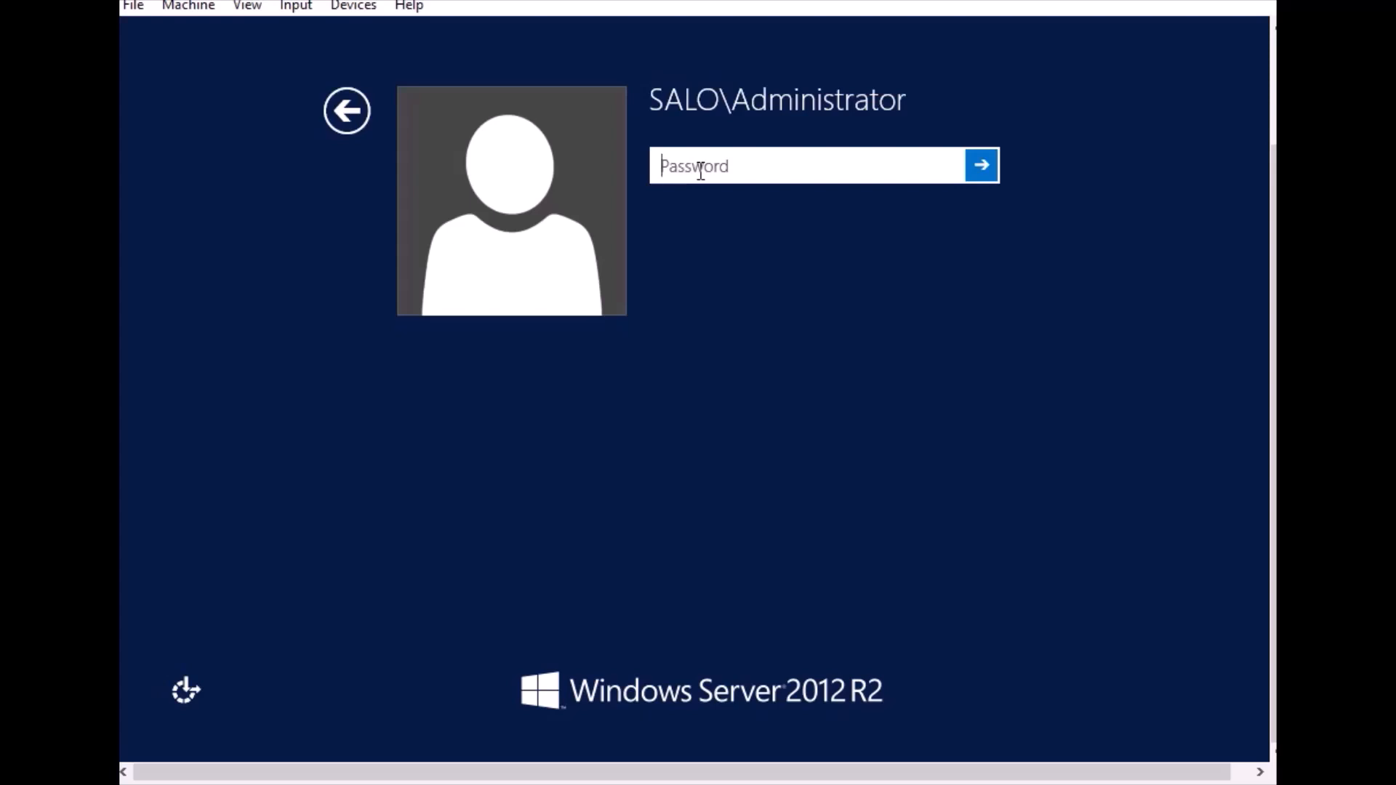
pyautogui.write('*********')
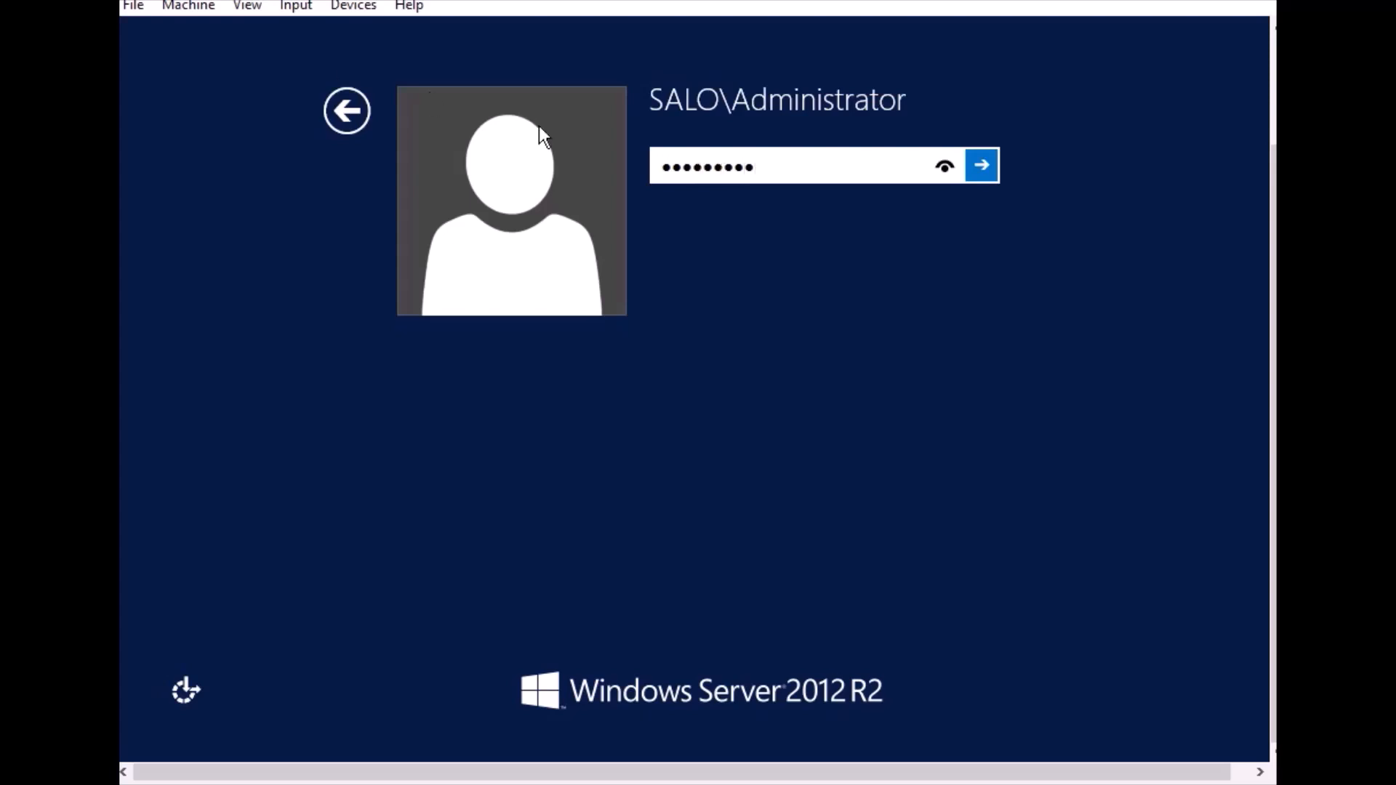
pyautogui.click(970, 164)
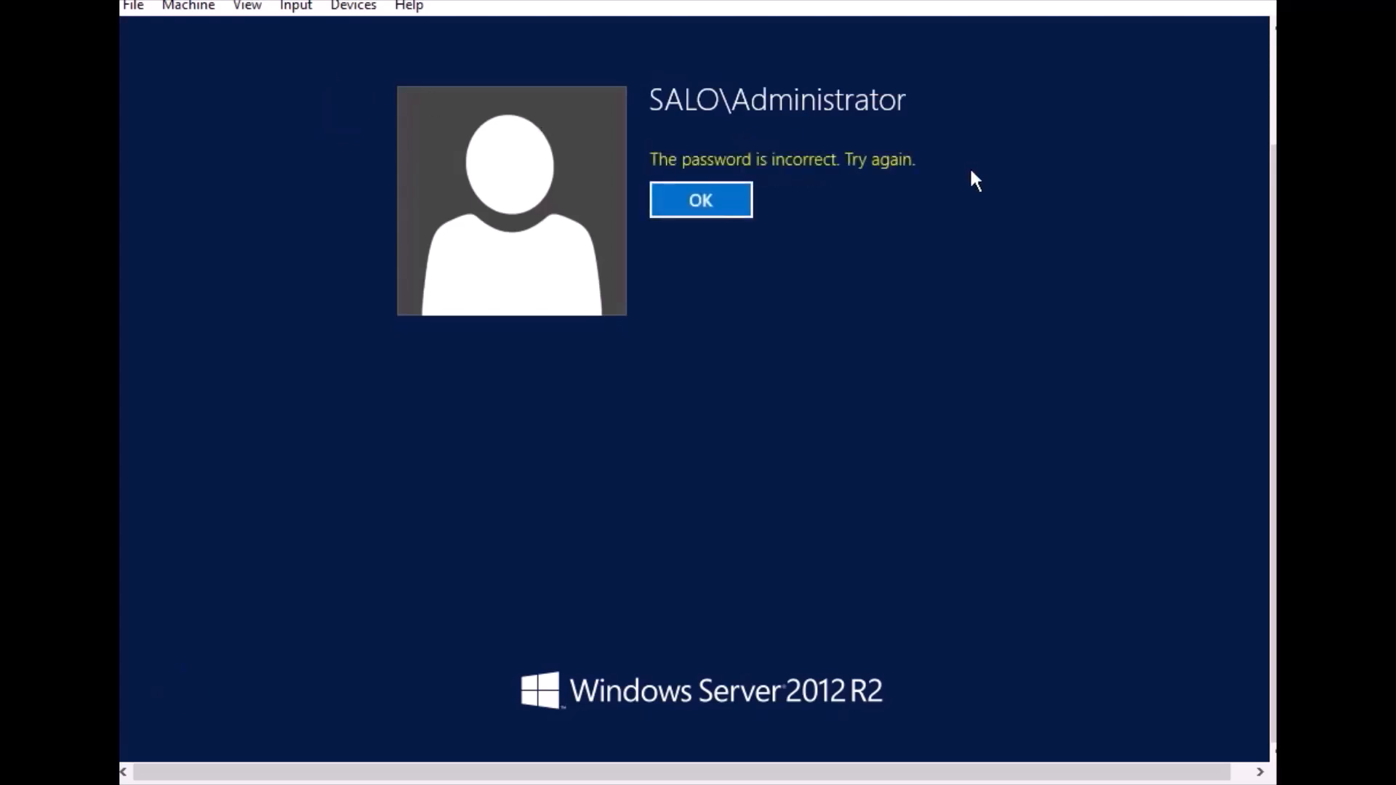
pyautogui.click(715, 185)
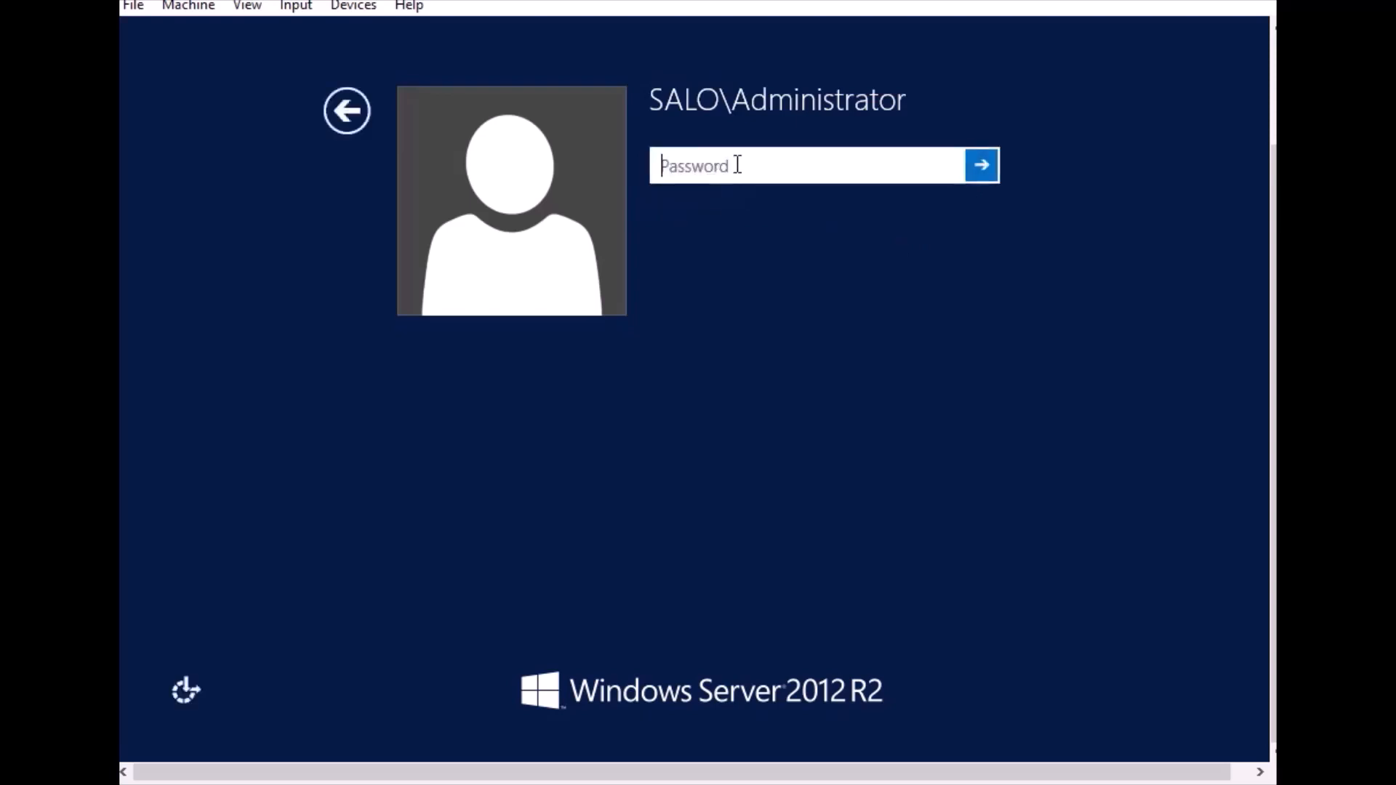
# Re-enter the account password for SALO\Administrator, correcting its last character, and sign in to the server
pyautogui.write('••••••••')
pyautogui.click(940, 168)
pyautogui.write('•')
pyautogui.press('BackSpace')
pyautogui.write('1')
pyautogui.click(952, 167)
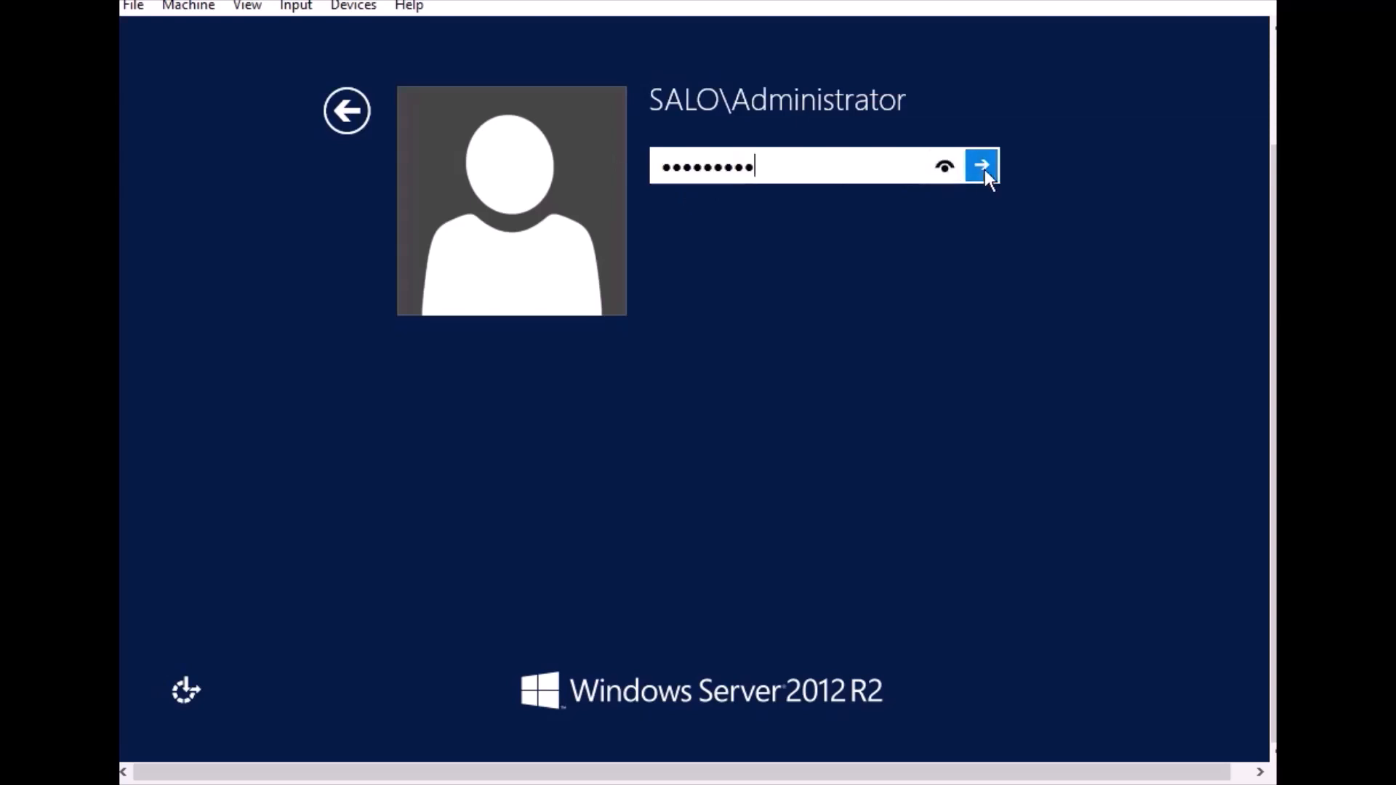
pyautogui.click(983, 167)
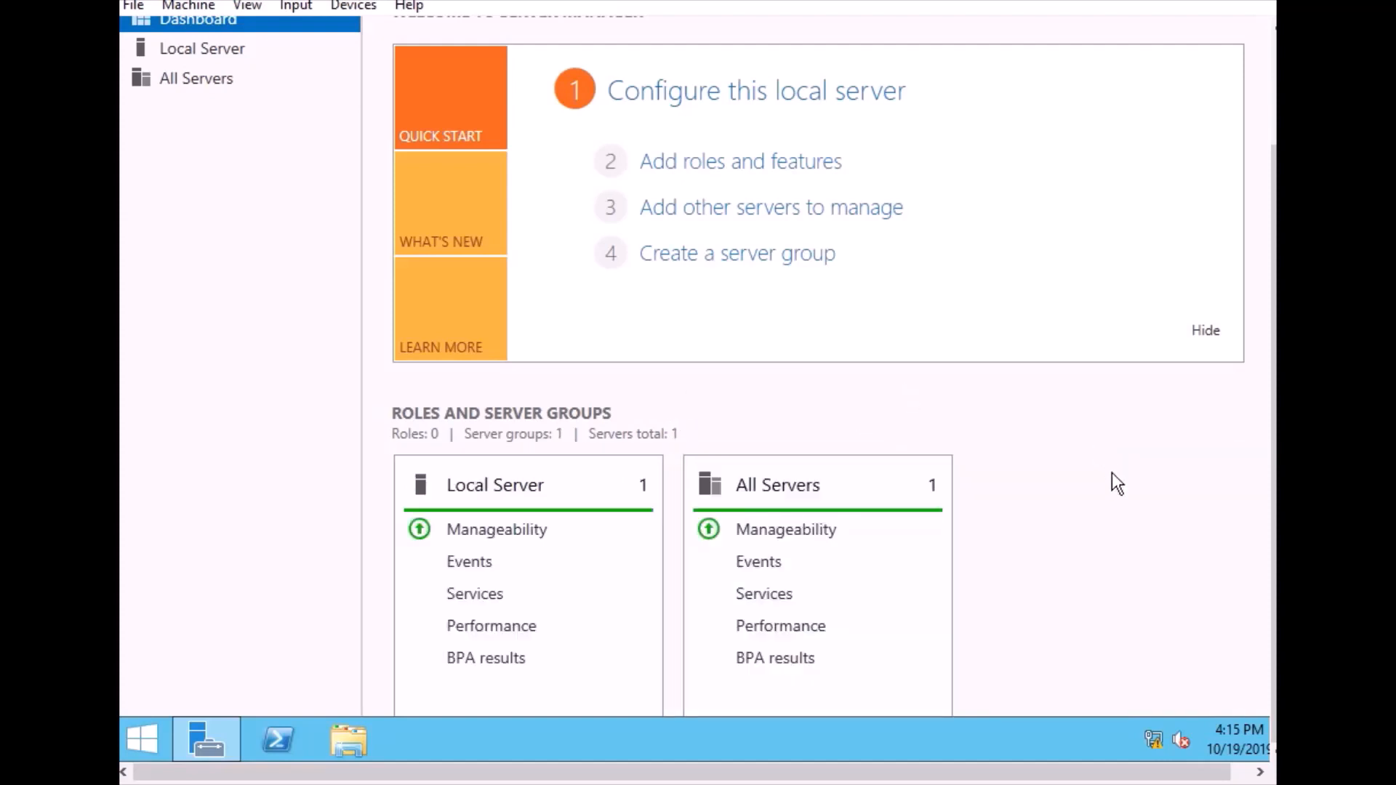
# Check the local server's computer name and domain in Server Manager and its system properties, and close the properties dialog
pyautogui.scroll(-2, 1115, 490)
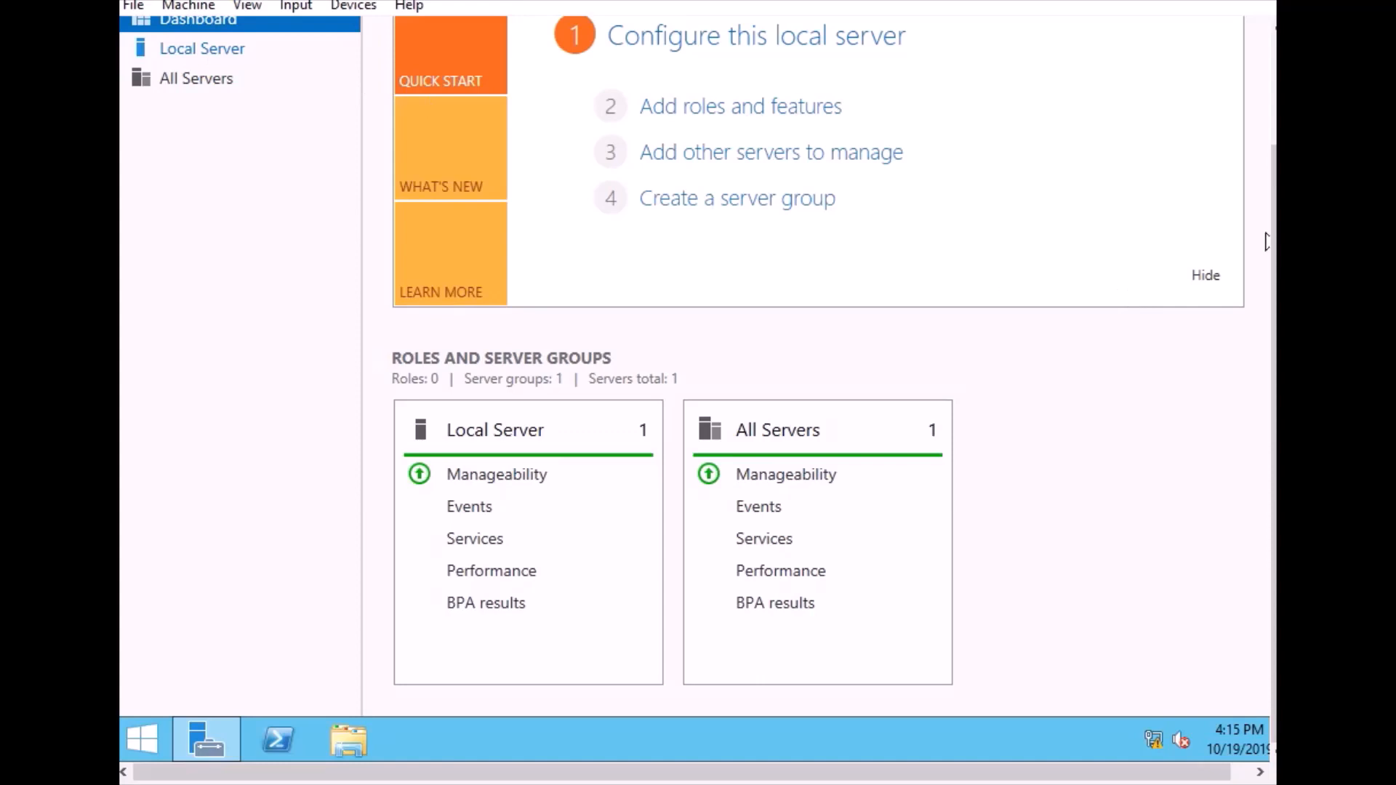
pyautogui.scroll(3, 1264, 242)
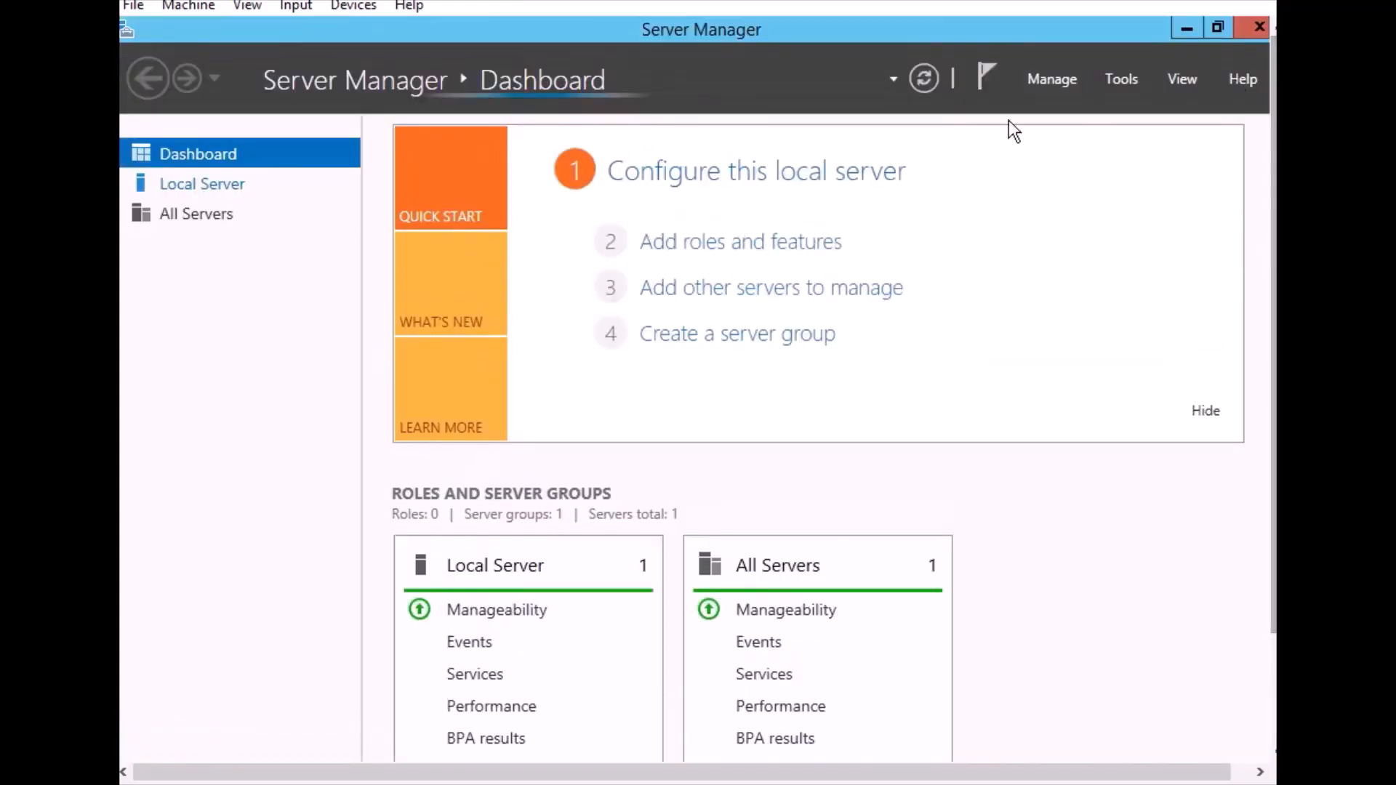
pyautogui.click(248, 189)
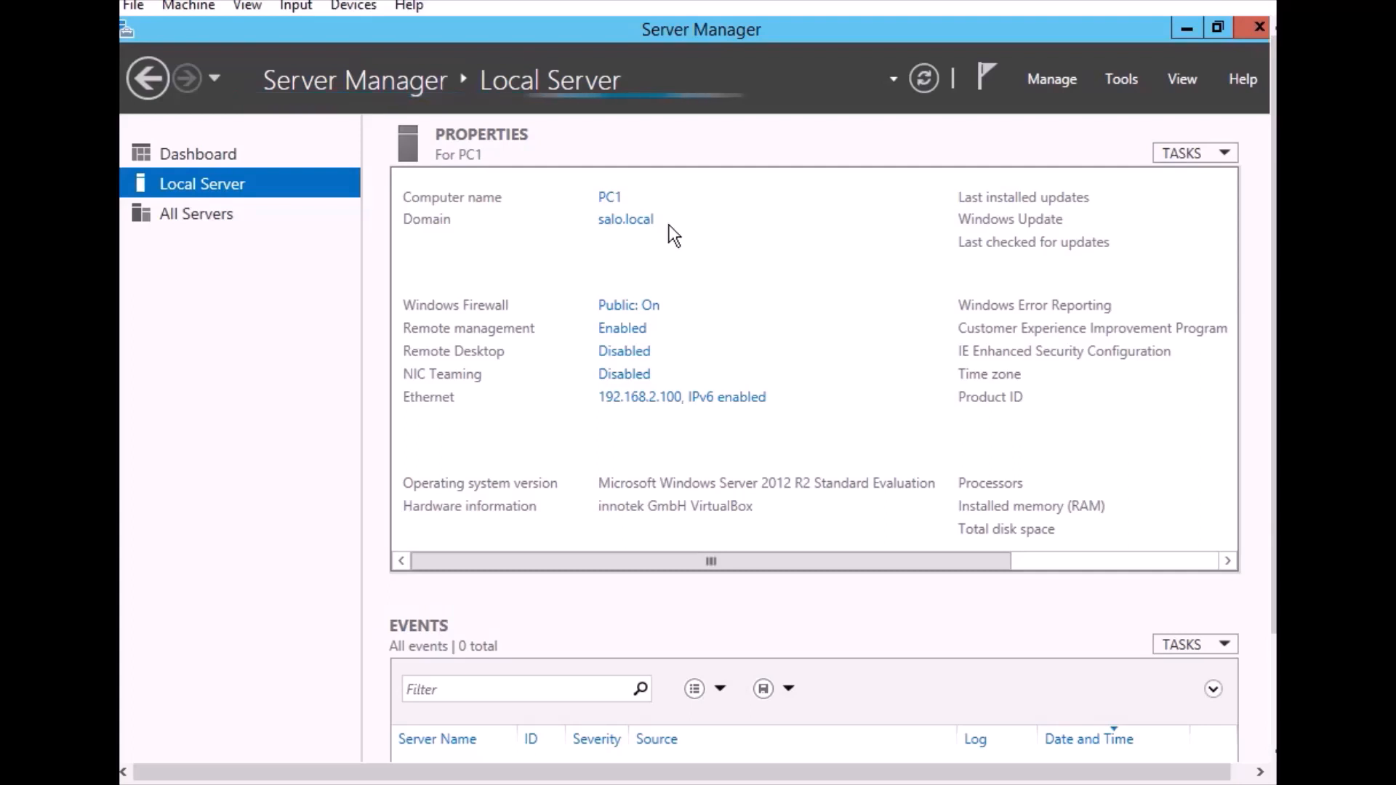
pyautogui.click(620, 222)
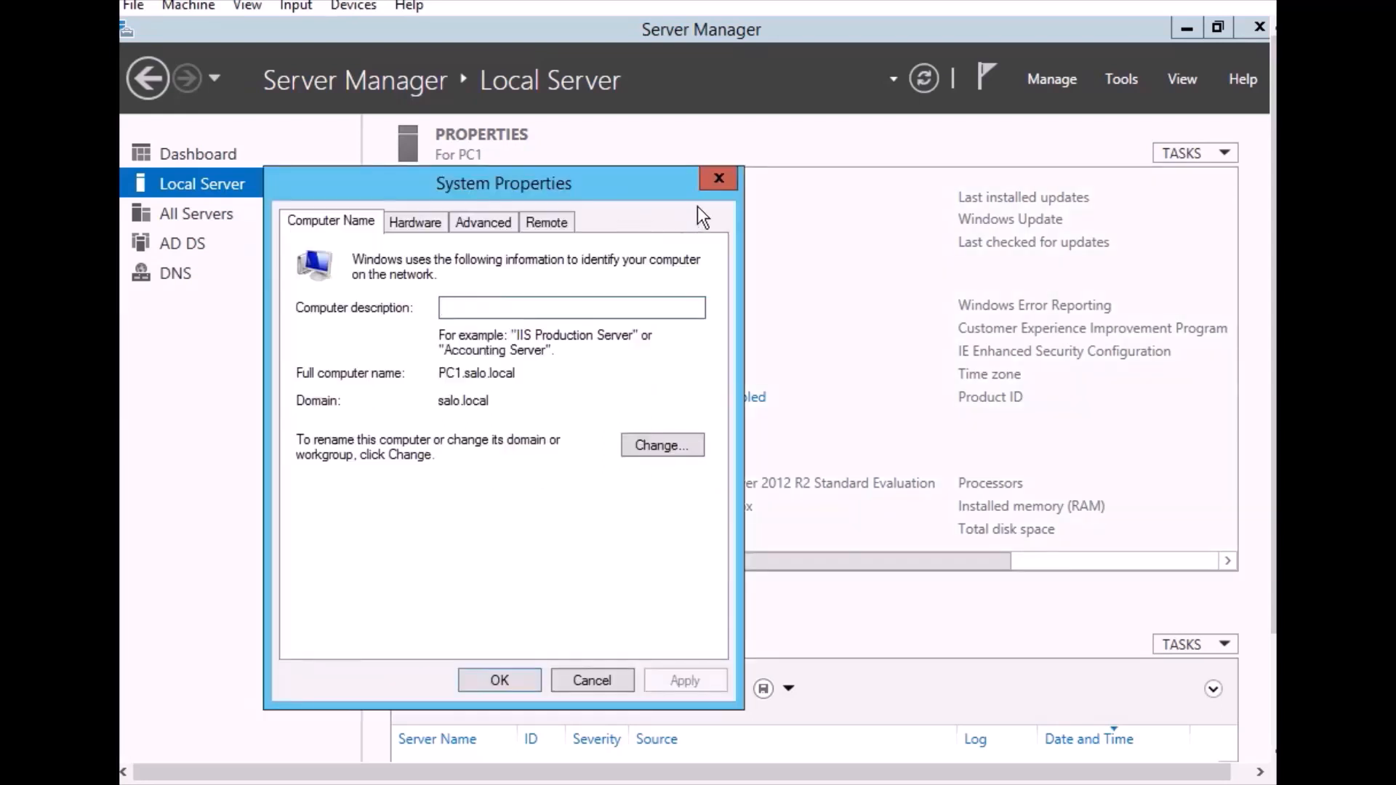
pyautogui.click(718, 180)
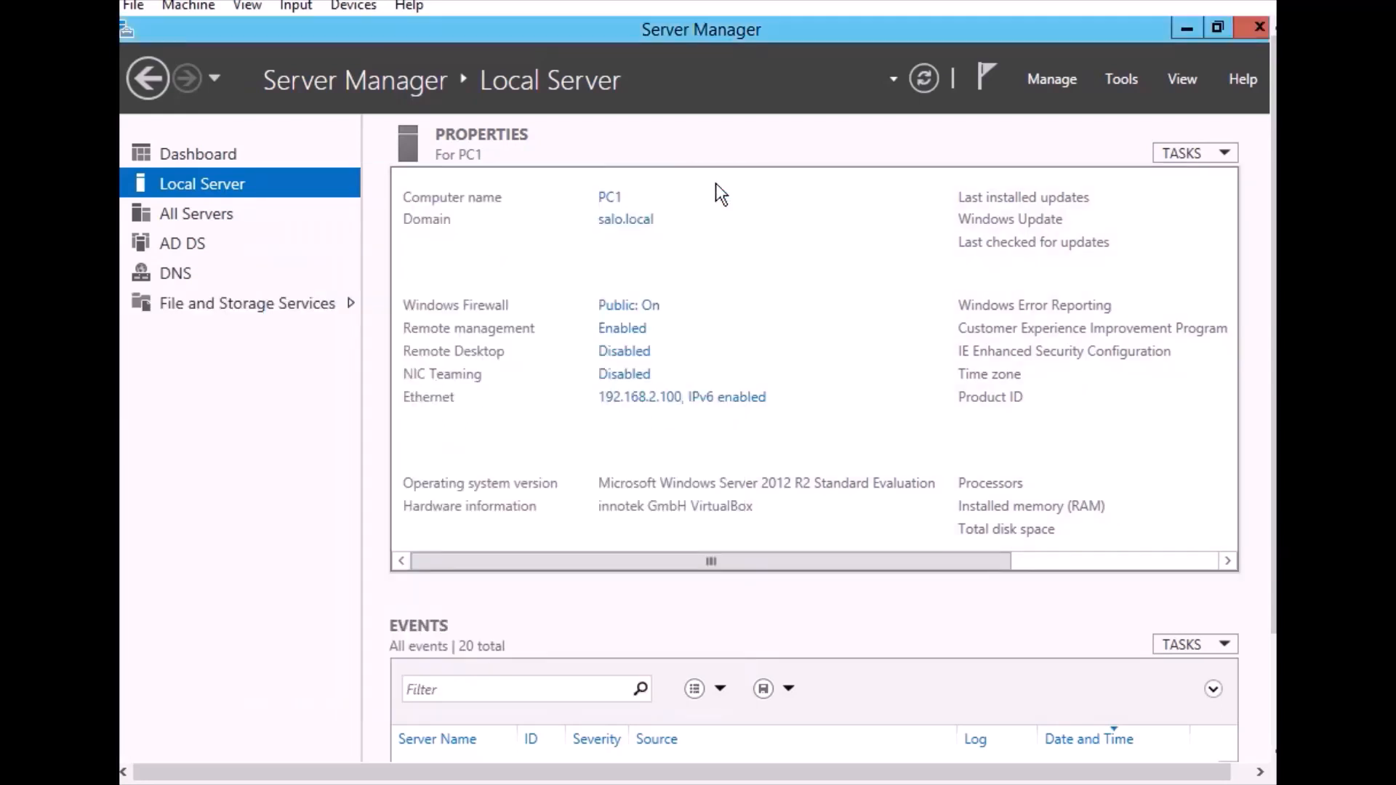
# Review the AD DS and DNS role pages in Server Manager, and close Server Manager
pyautogui.click(146, 238)
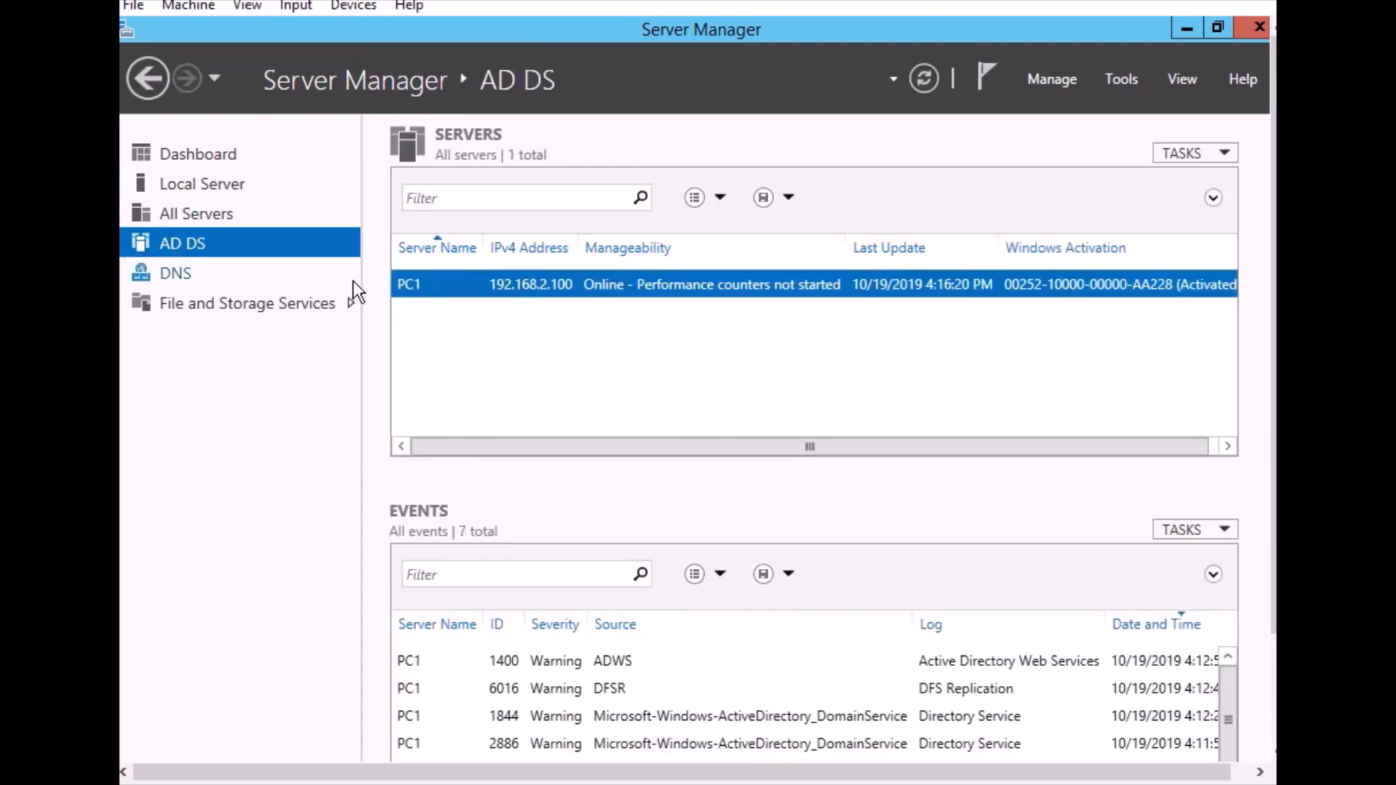
pyautogui.click(171, 273)
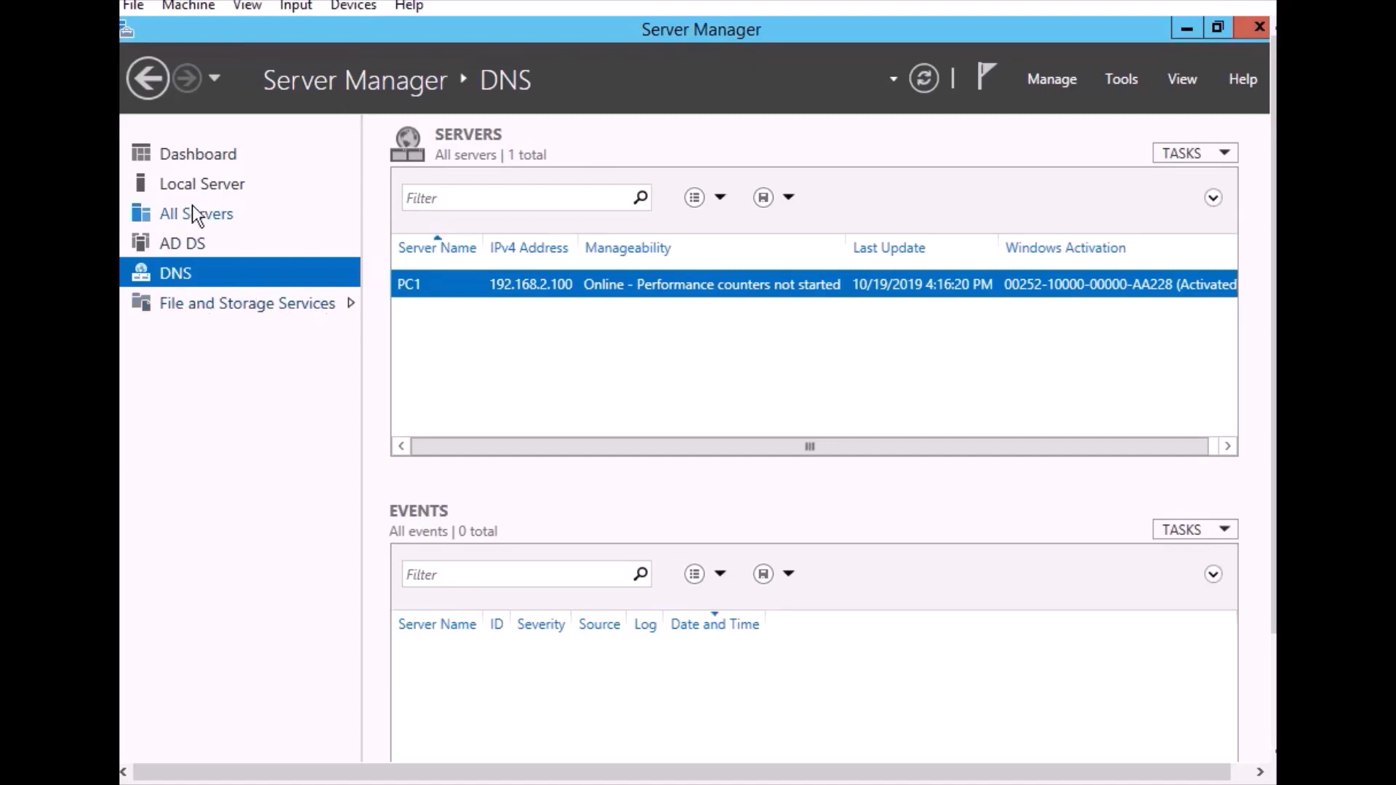
pyautogui.click(187, 241)
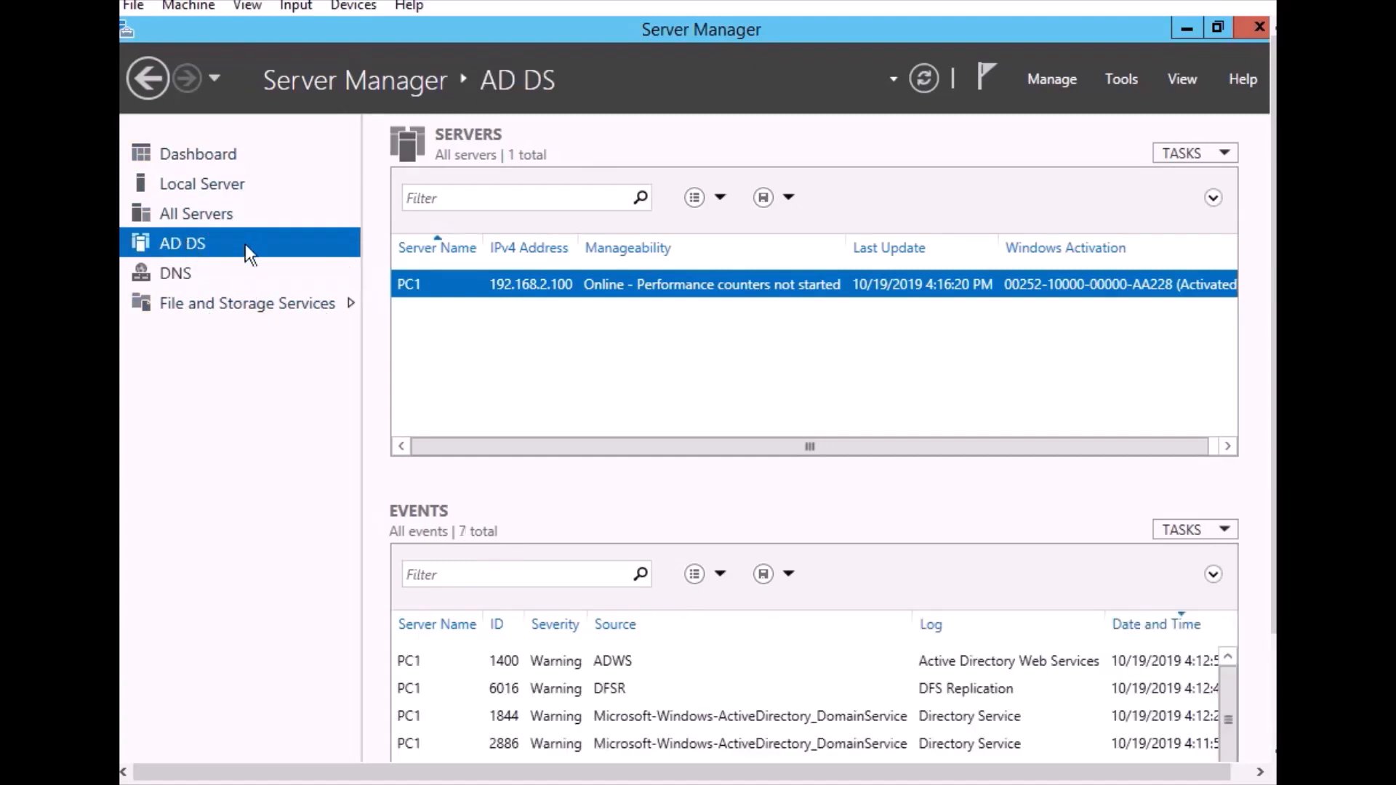
pyautogui.click(1258, 29)
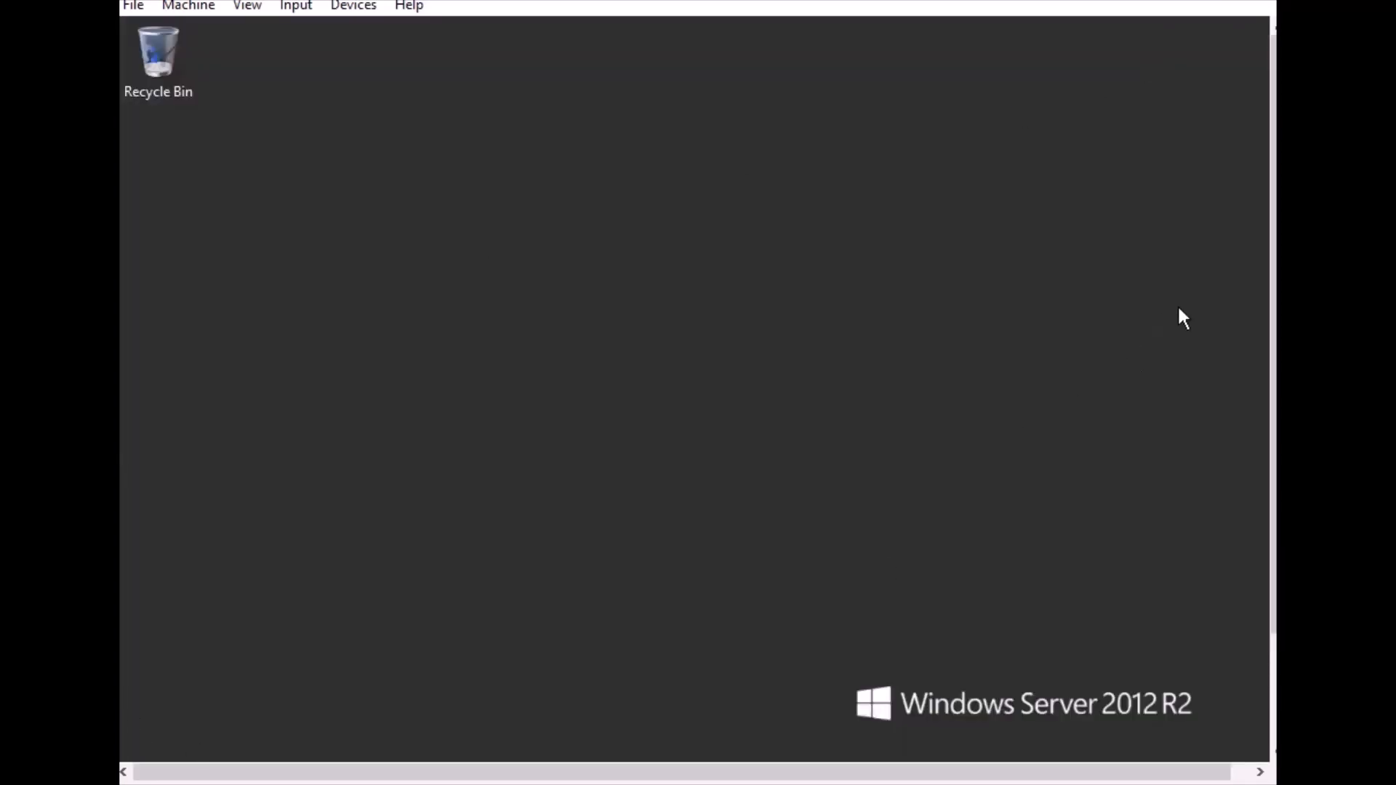
# Open Active Directory Users and Computers from the Administrative Tools folder
pyautogui.moveTo(1273, 309); pyautogui.dragTo(1274, 421)
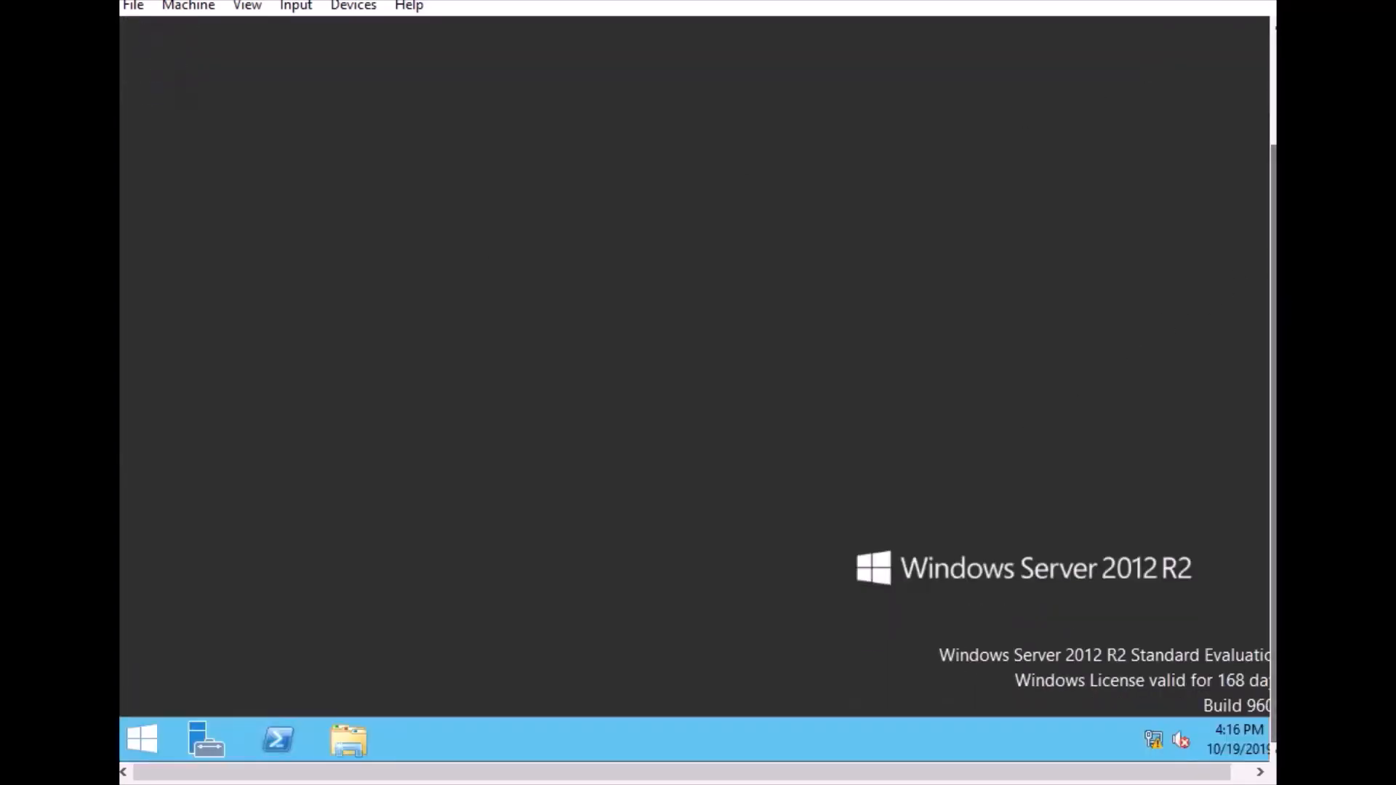
pyautogui.click(125, 731)
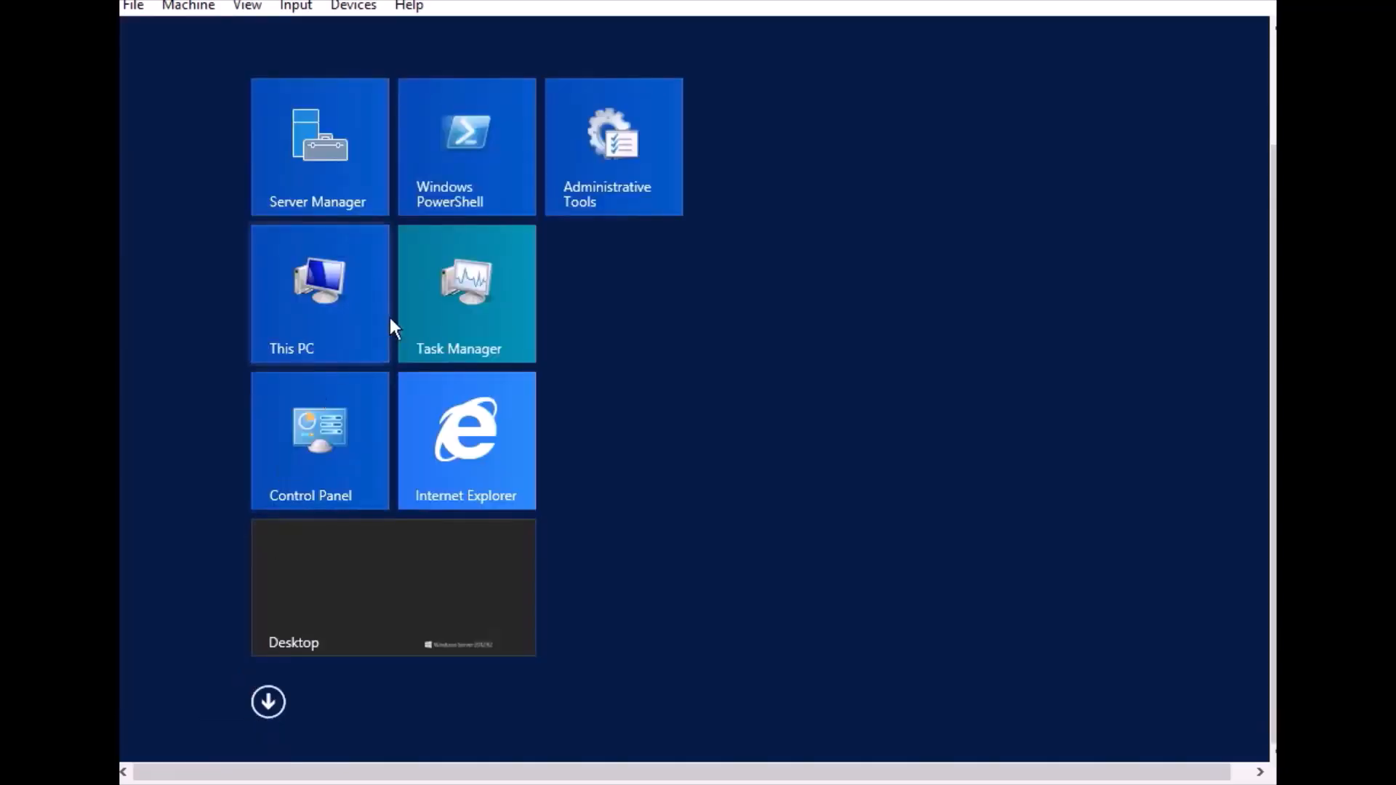
pyautogui.click(612, 168)
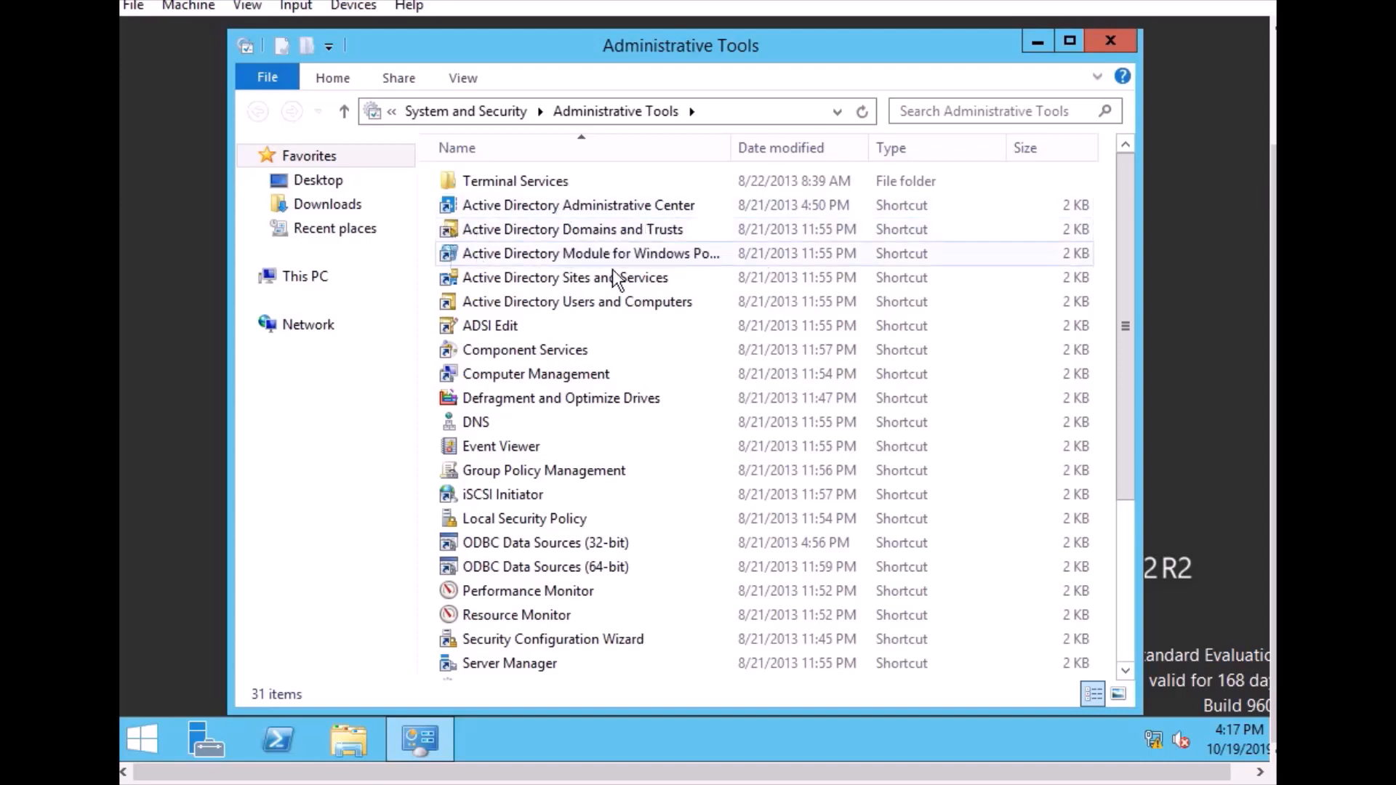
pyautogui.click(534, 307)
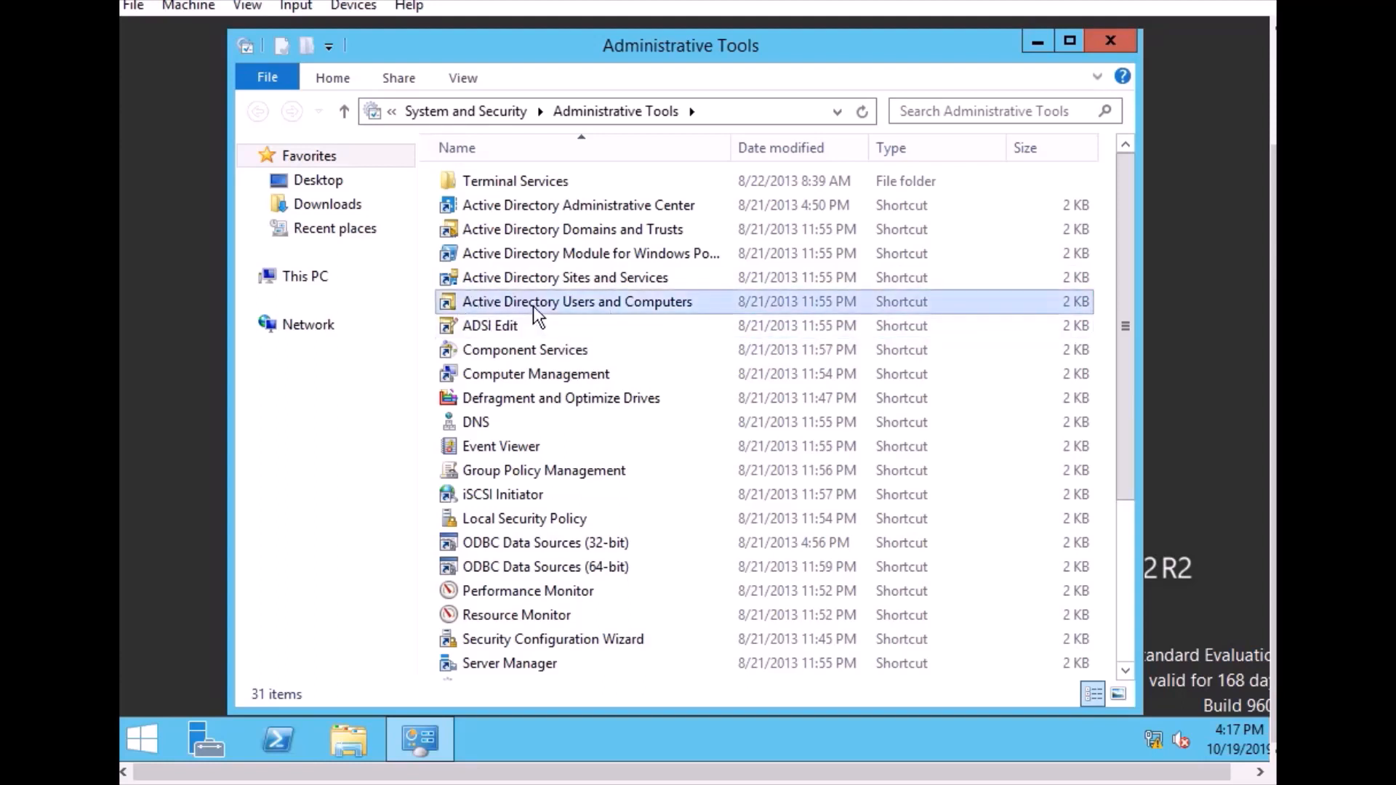
pyautogui.doubleClick(570, 301)
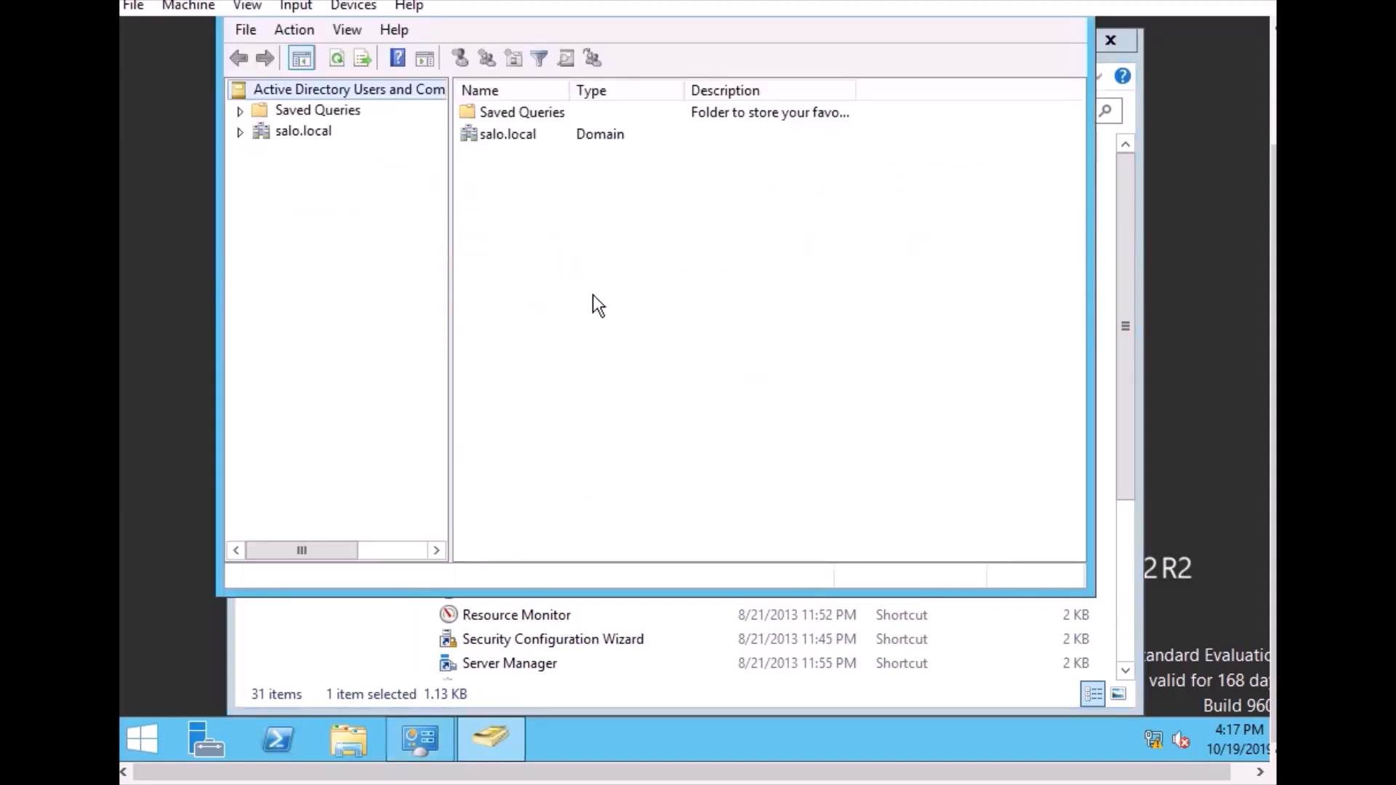
# Expand the salo.local domain and view the contents of its Computers and Users containers
pyautogui.click(513, 141)
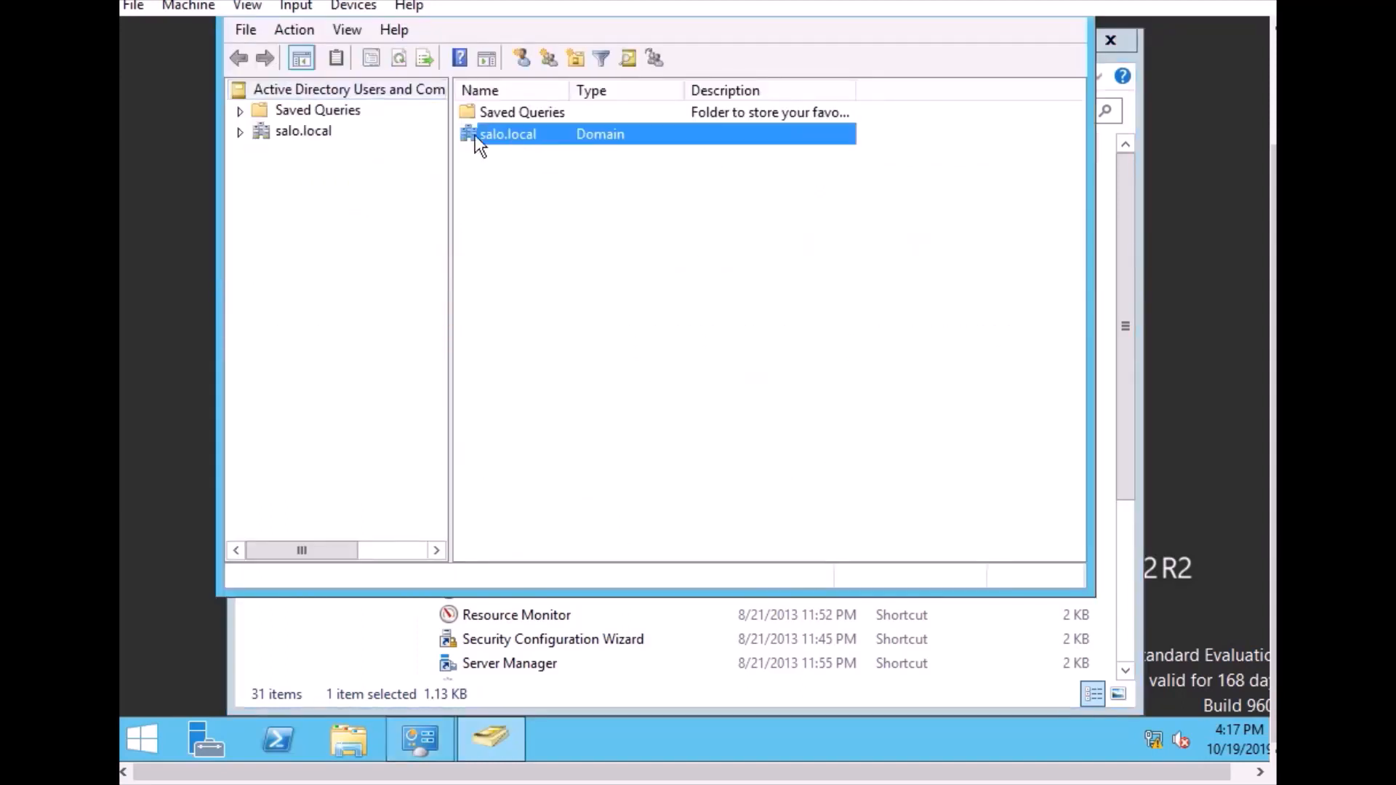
pyautogui.doubleClick(304, 131)
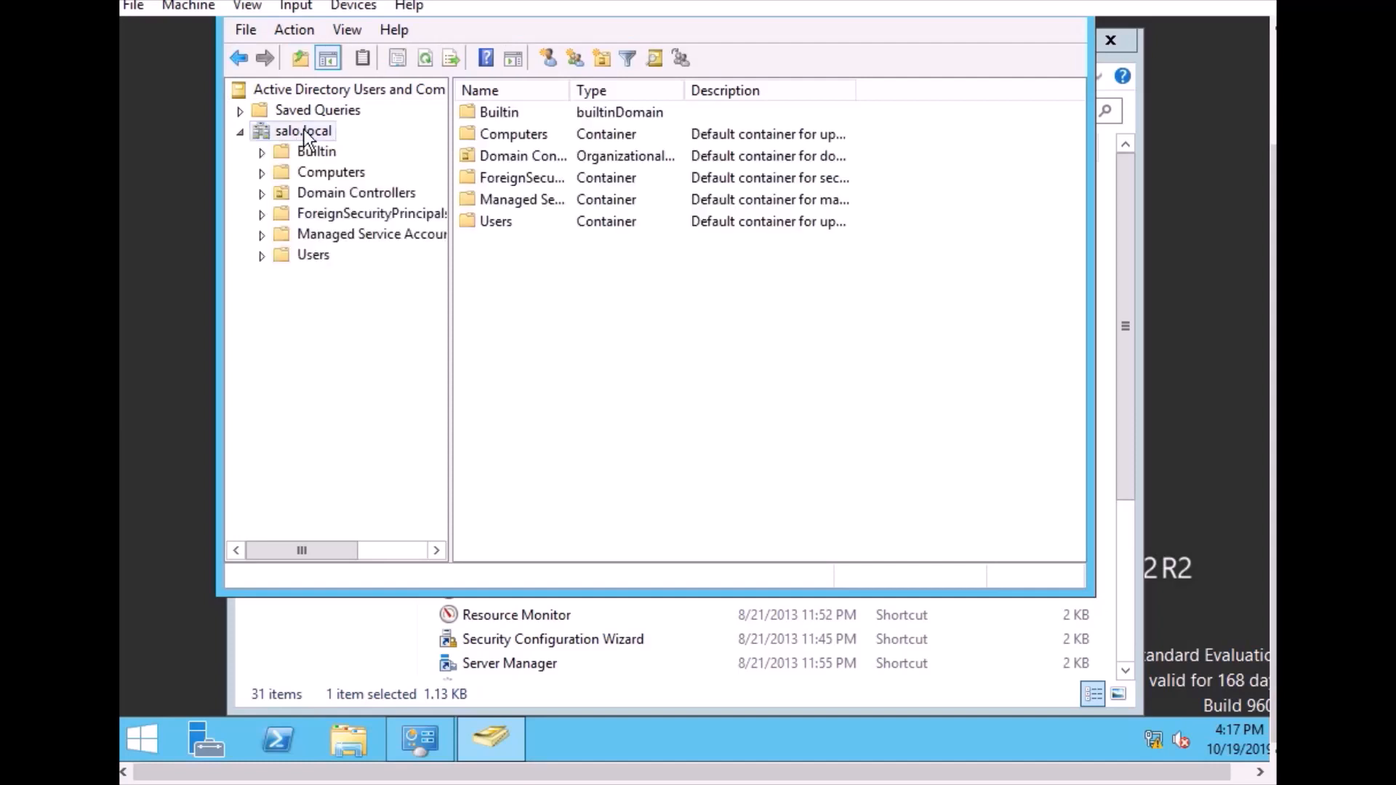
pyautogui.click(322, 172)
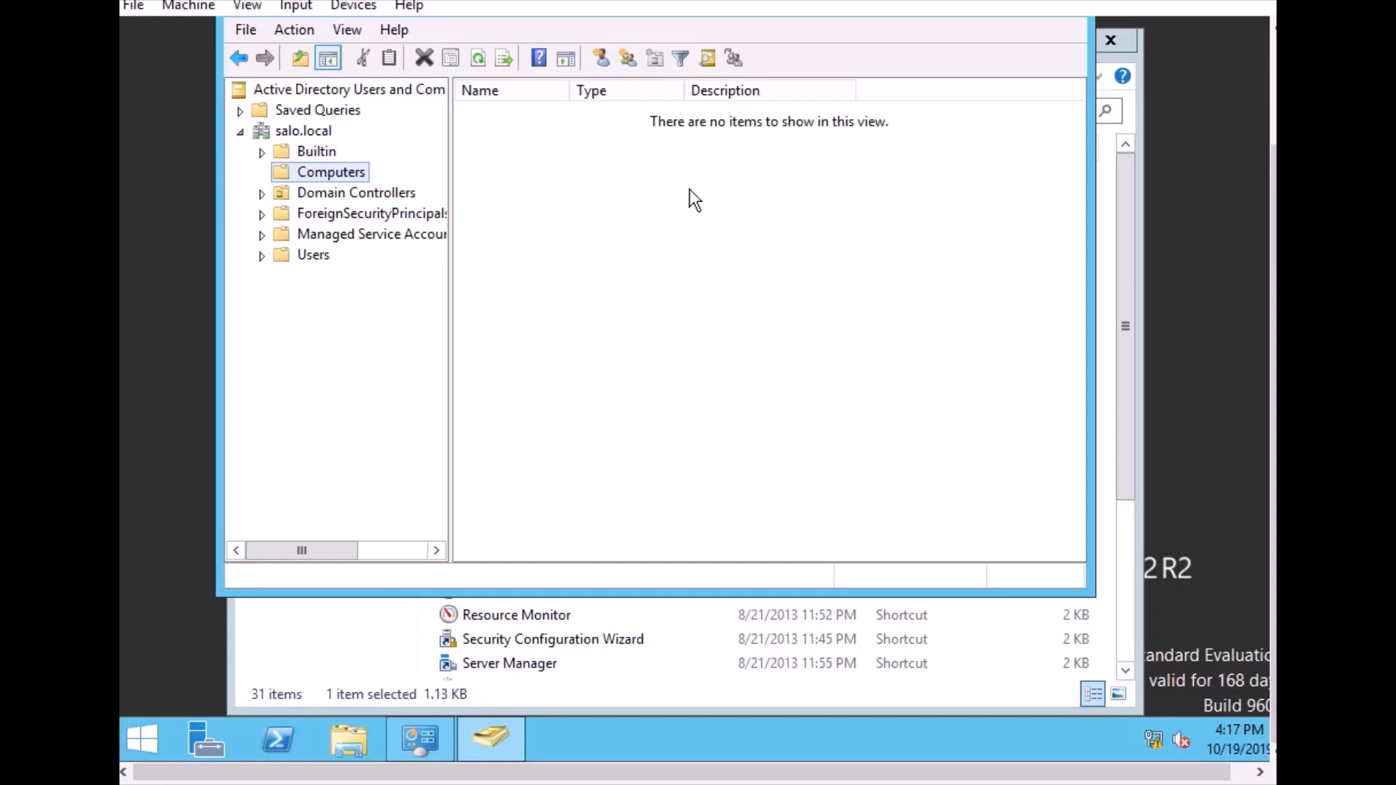
pyautogui.click(304, 252)
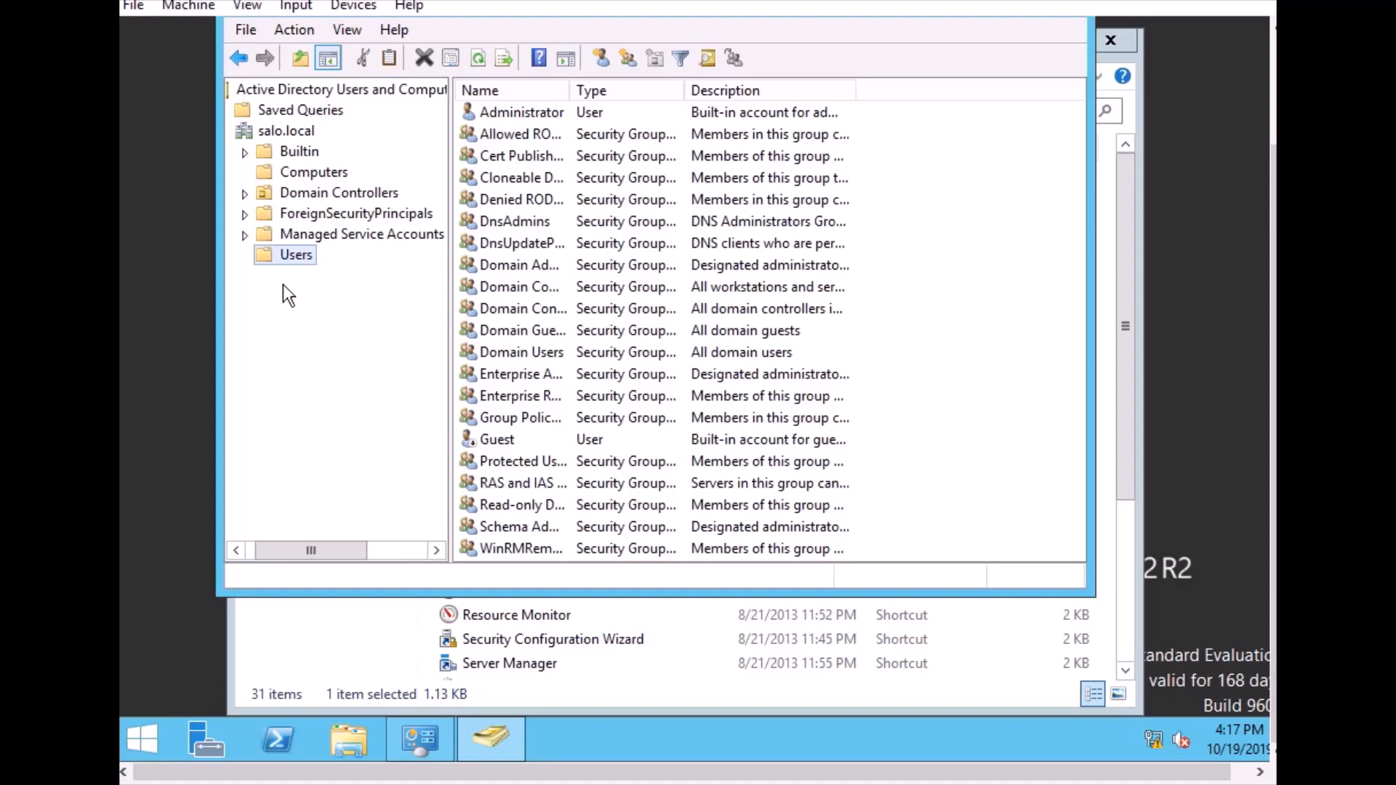
# Open the new user form for the Users container to view its fields, and cancel without creating an account
pyautogui.rightClick(298, 263)
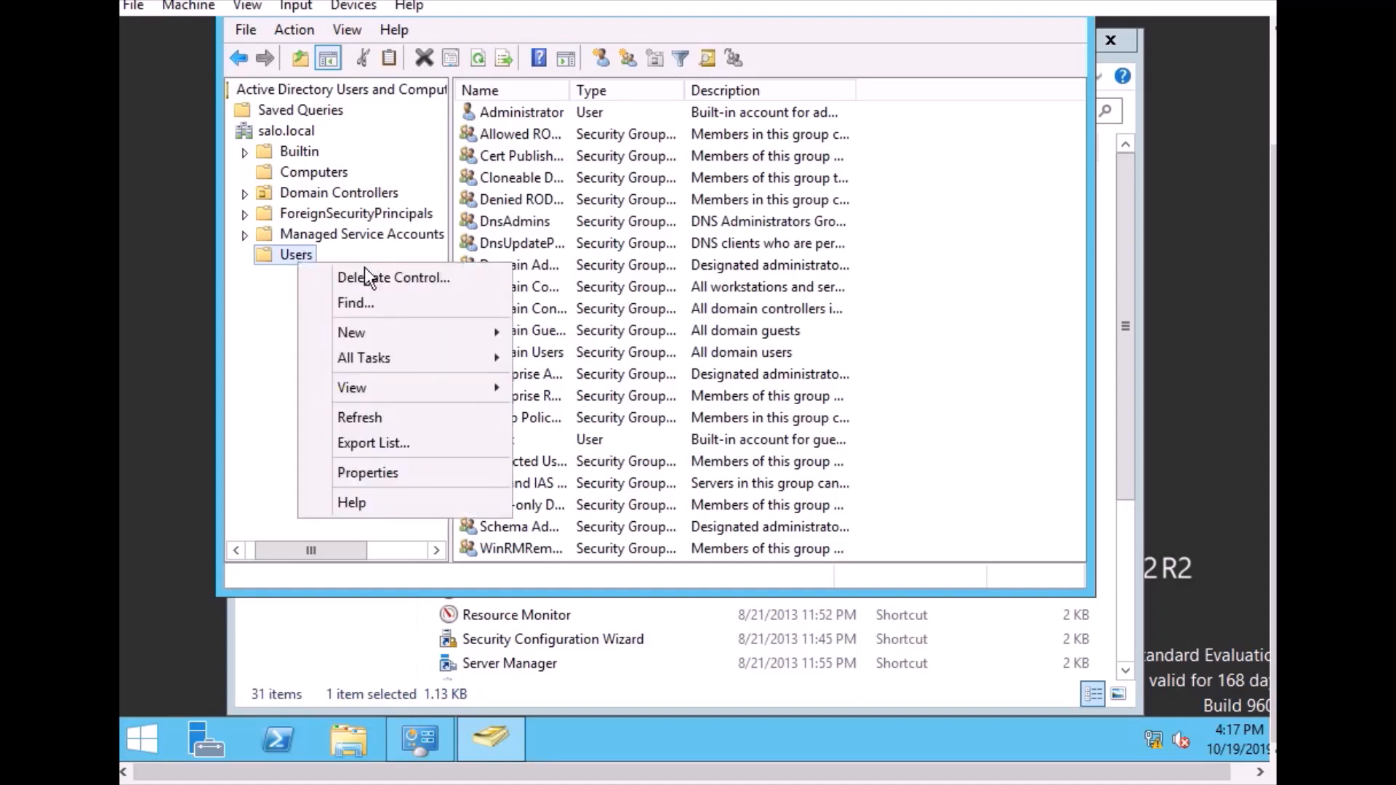
pyautogui.moveTo(454, 338)
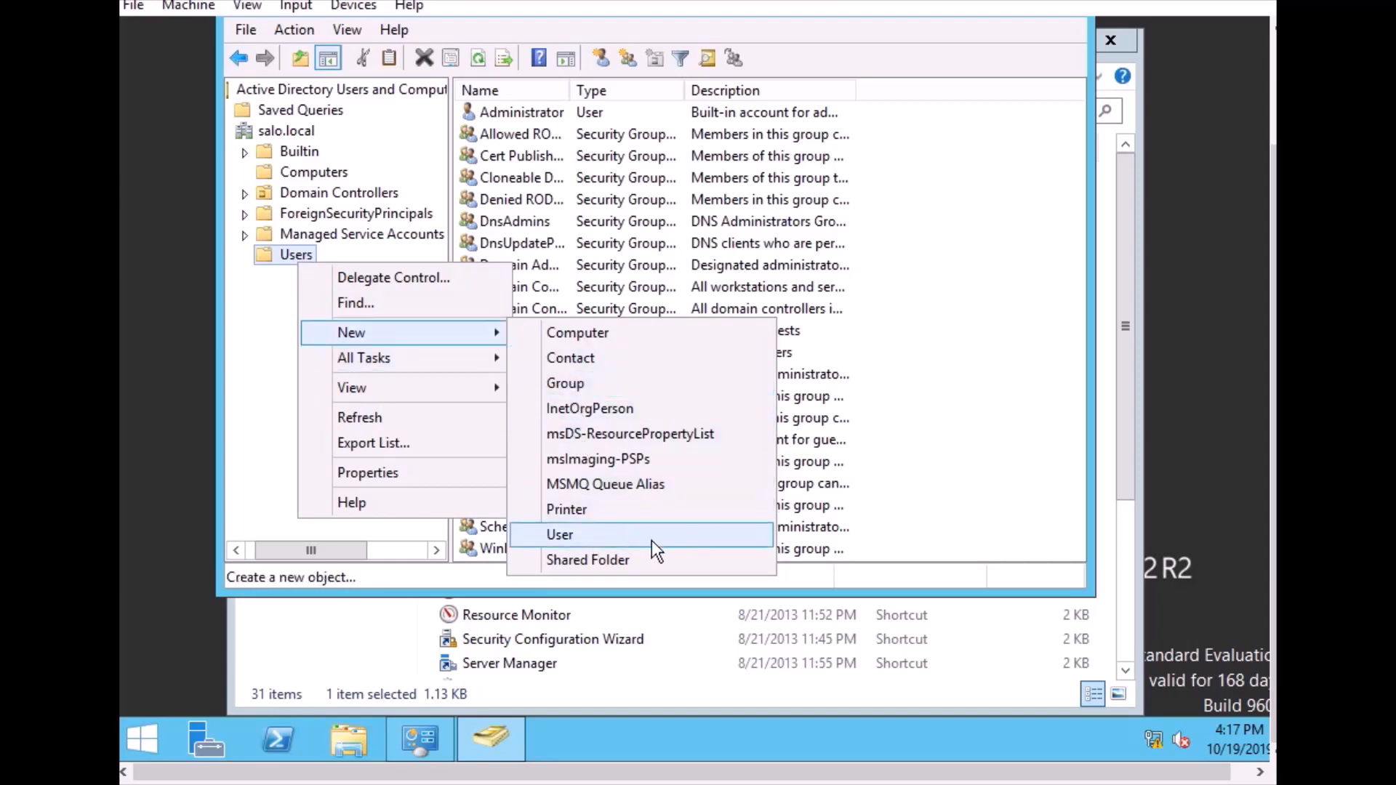
pyautogui.click(704, 539)
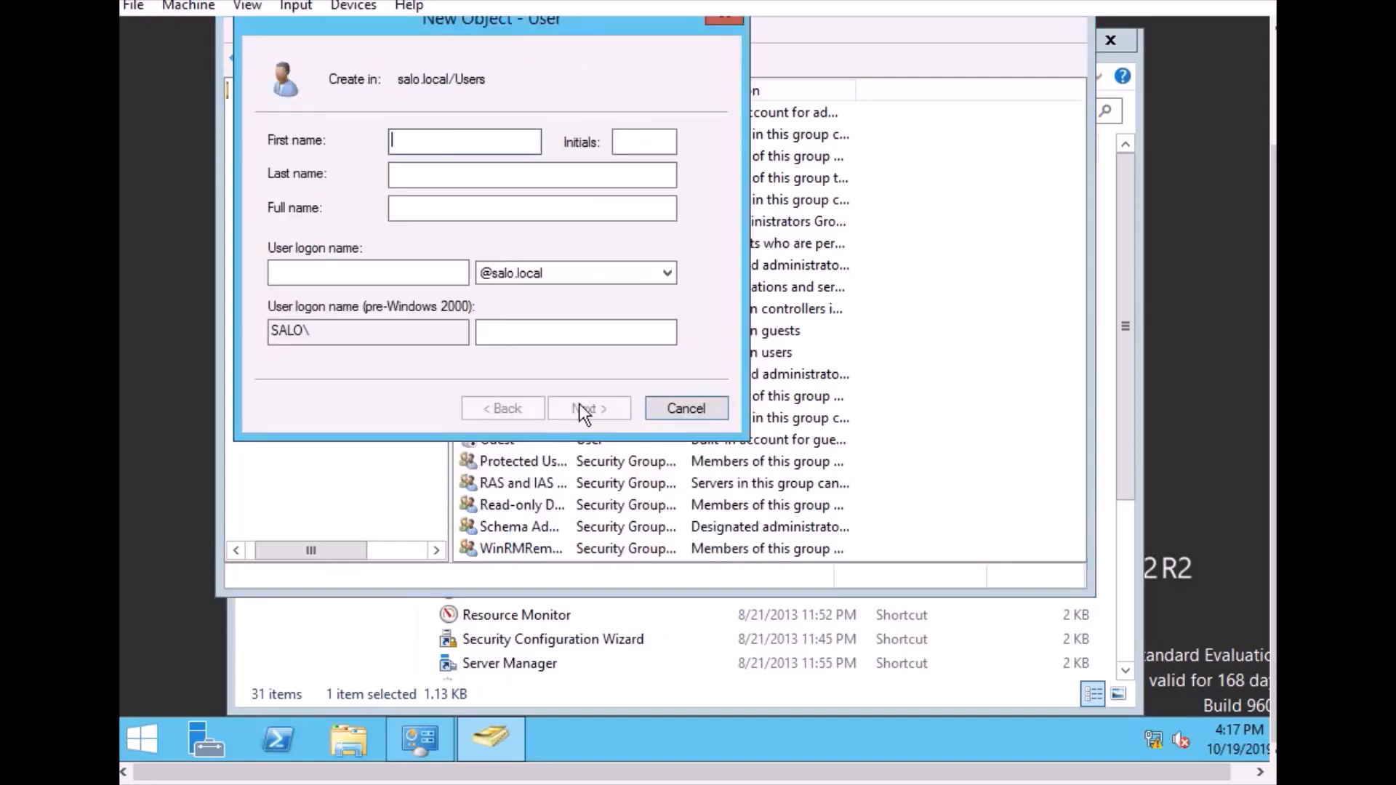
pyautogui.click(709, 412)
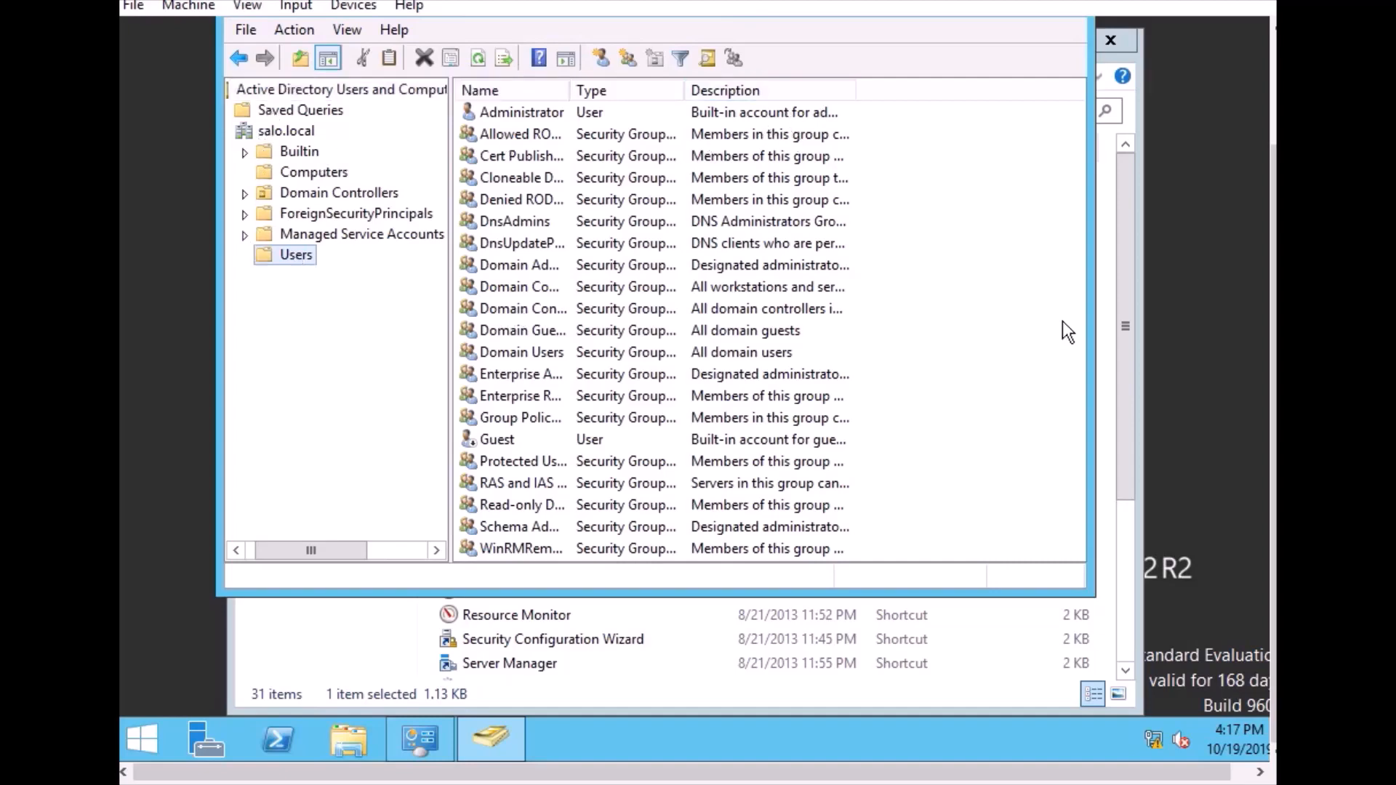
# Close the Administrative Tools folder and the Active Directory Users and Computers console
pyautogui.click(1117, 253)
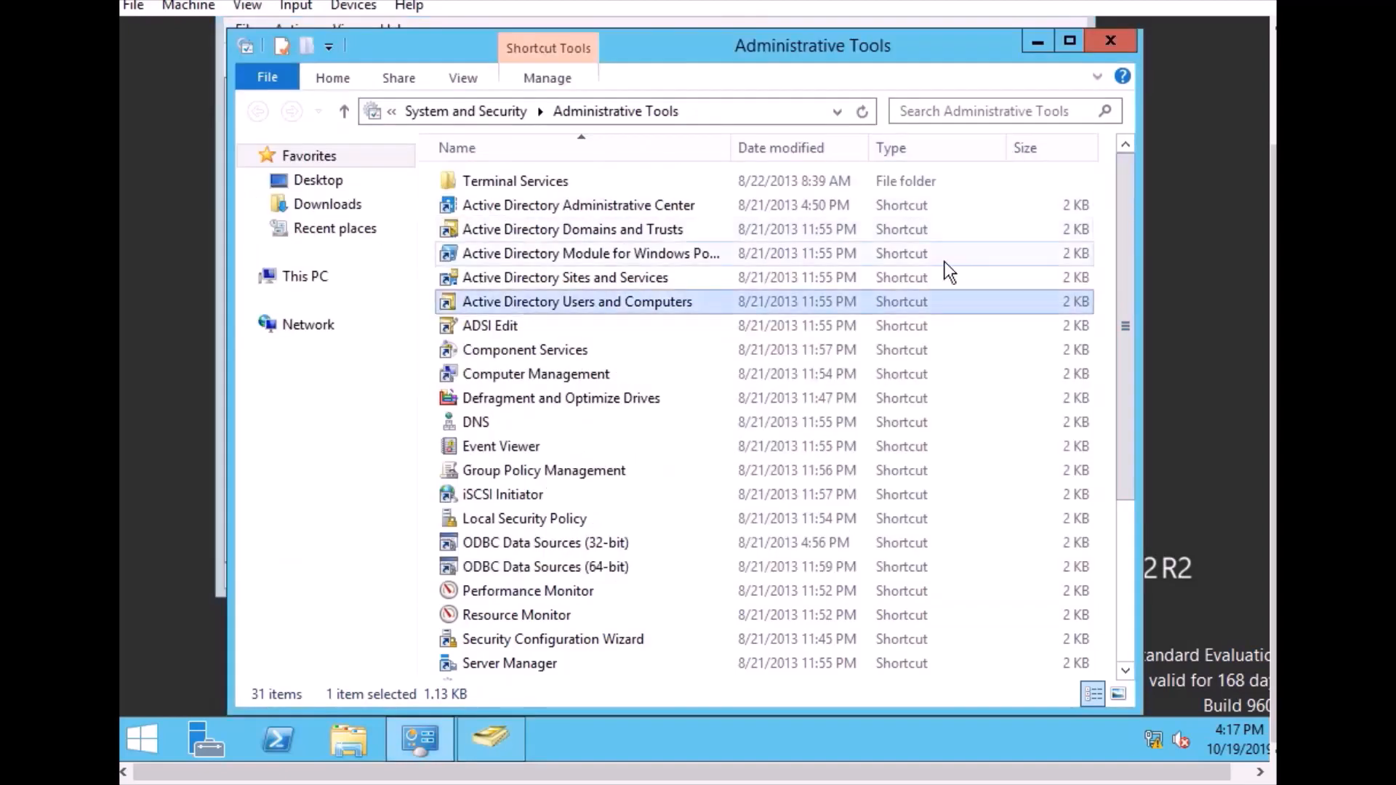
pyautogui.click(1108, 45)
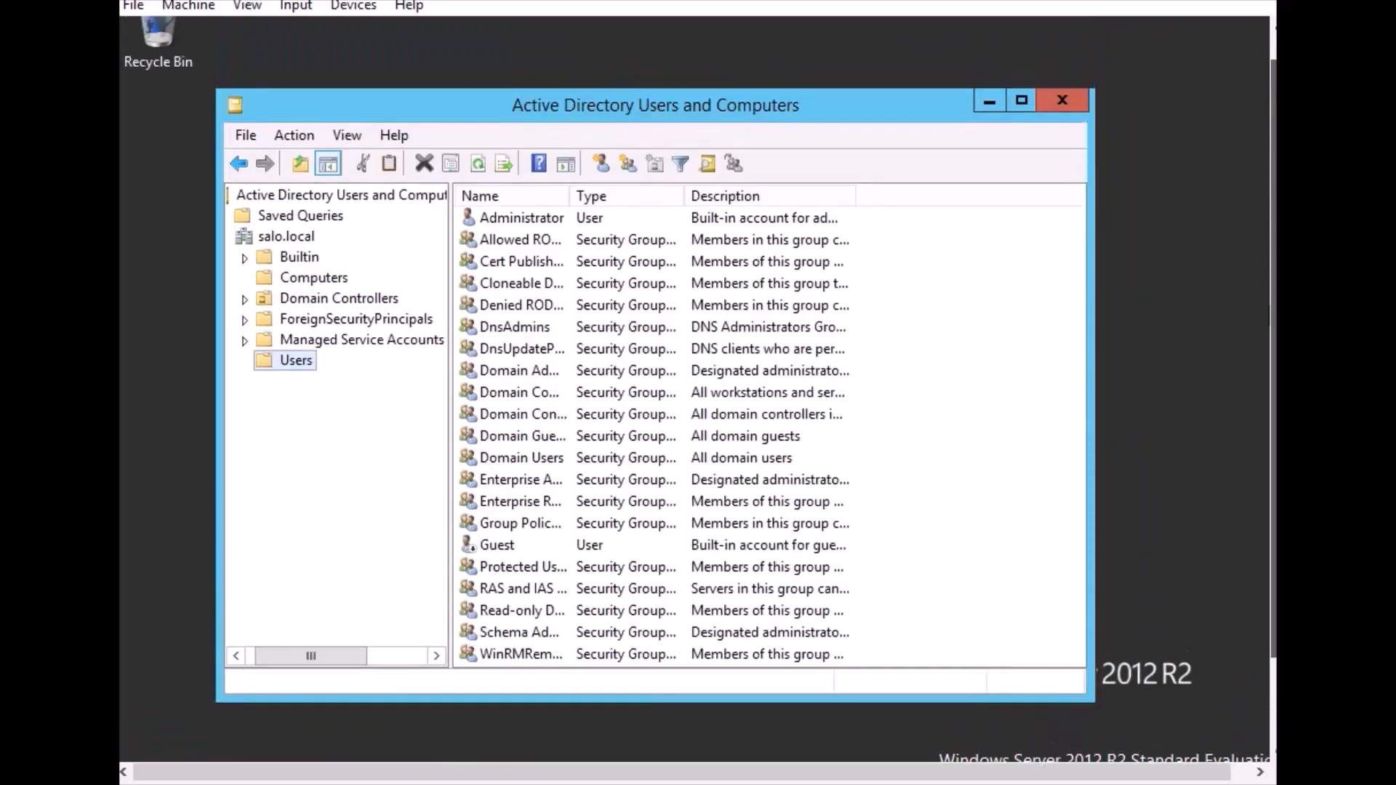
pyautogui.moveTo(1264, 230); pyautogui.dragTo(1265, 145)
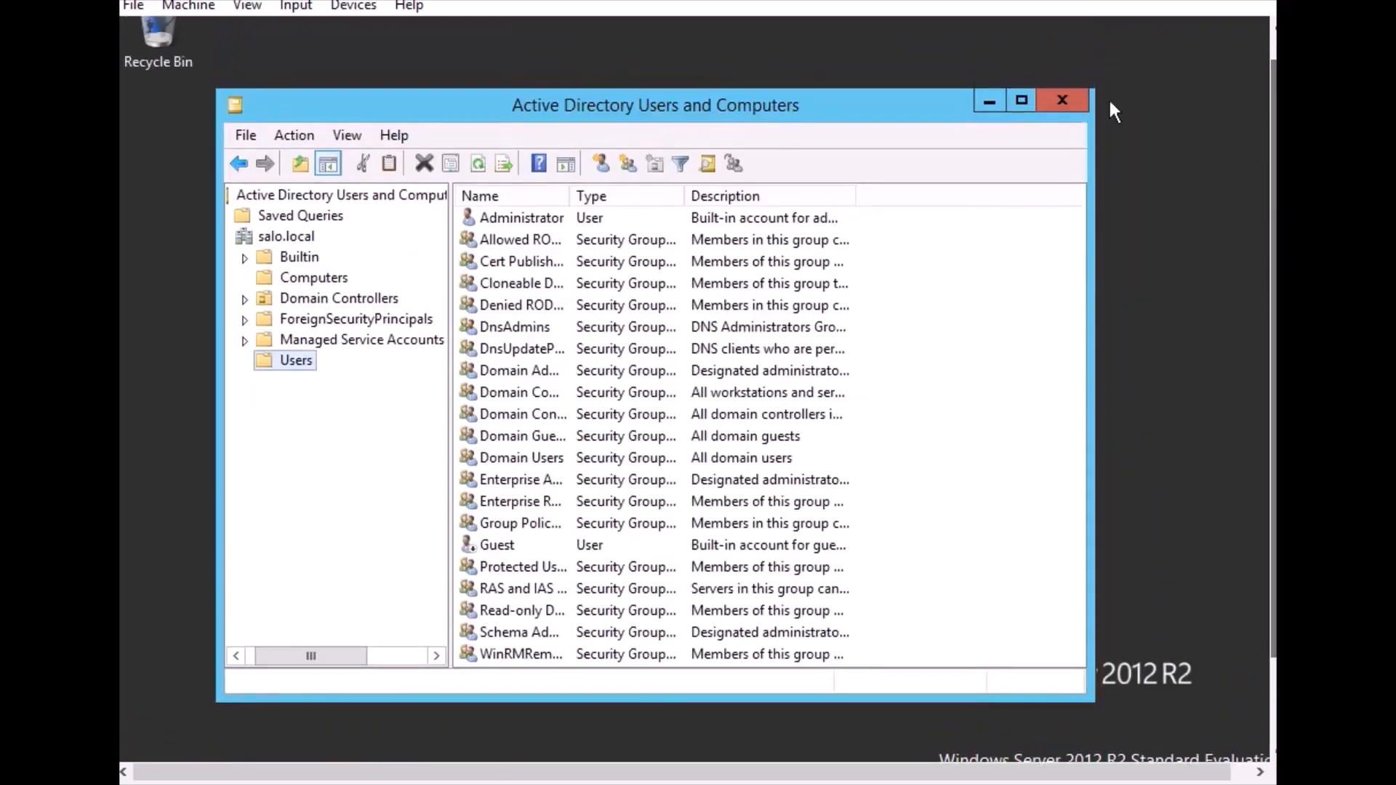
pyautogui.click(1070, 103)
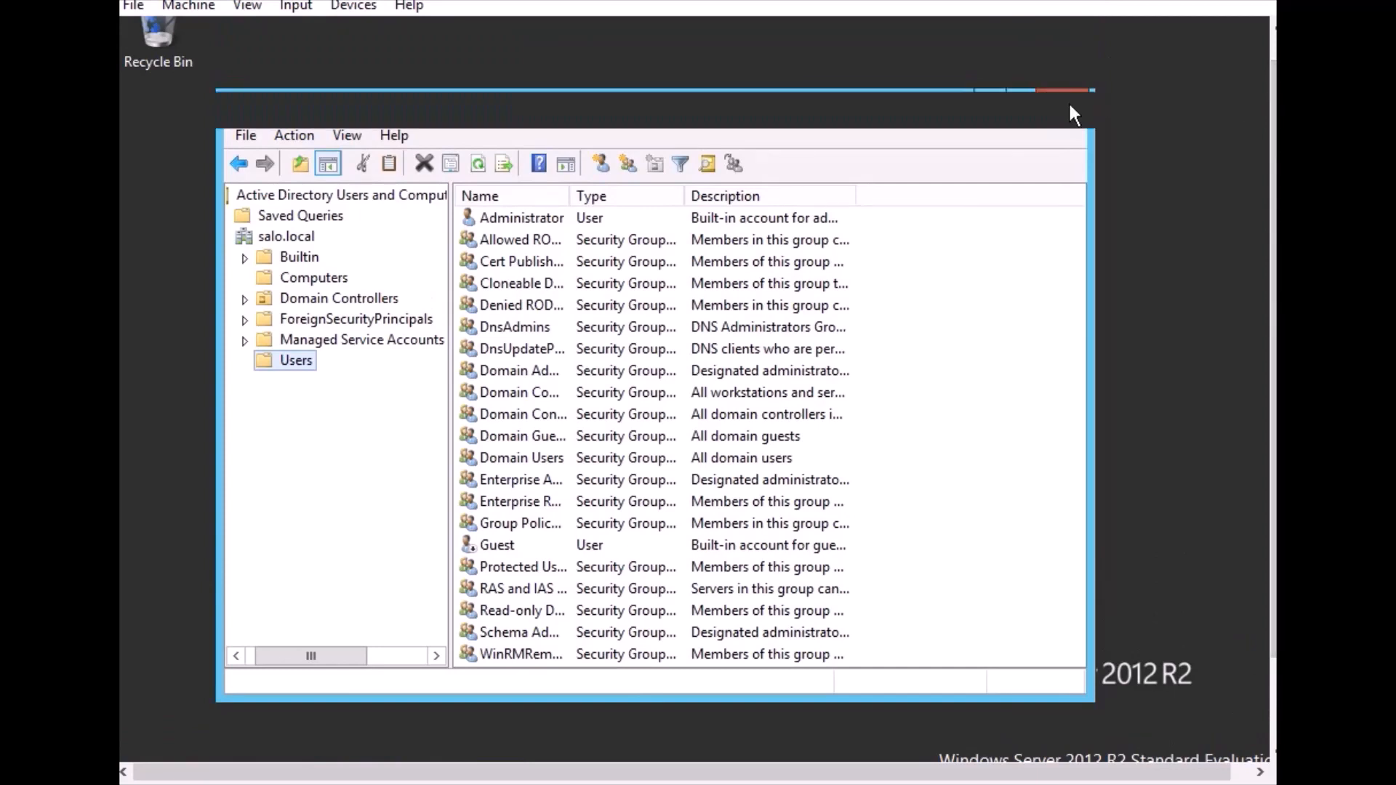